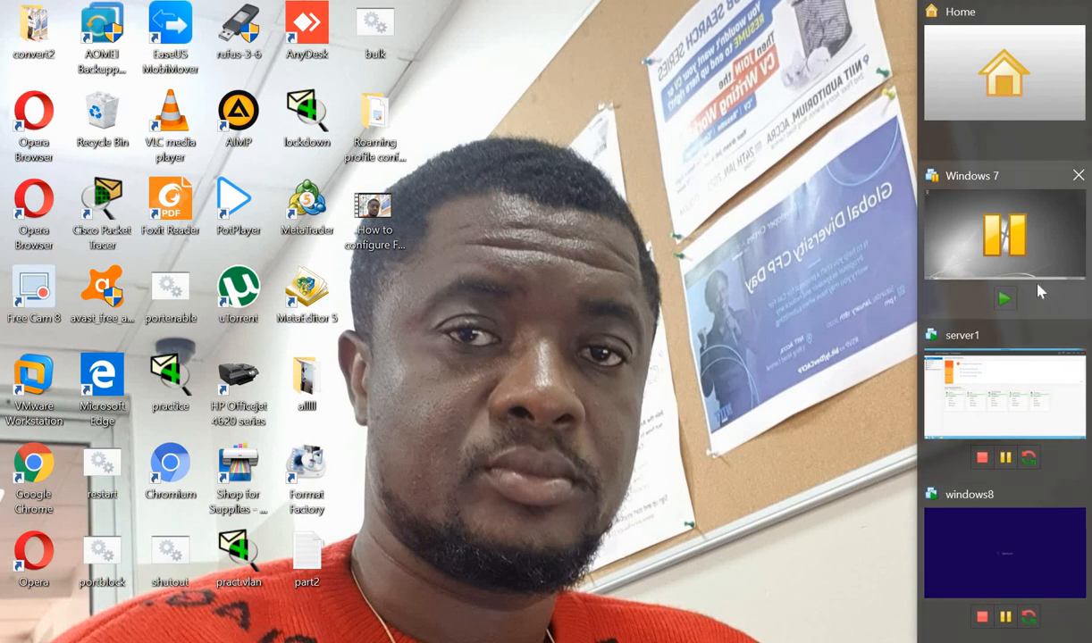
Step: Switch to the server1 virtual machine and move the desktop's folder redirection folder directly beneath the Recycle Bin
{"action": "left_click", "coordinate": [1021, 414]}
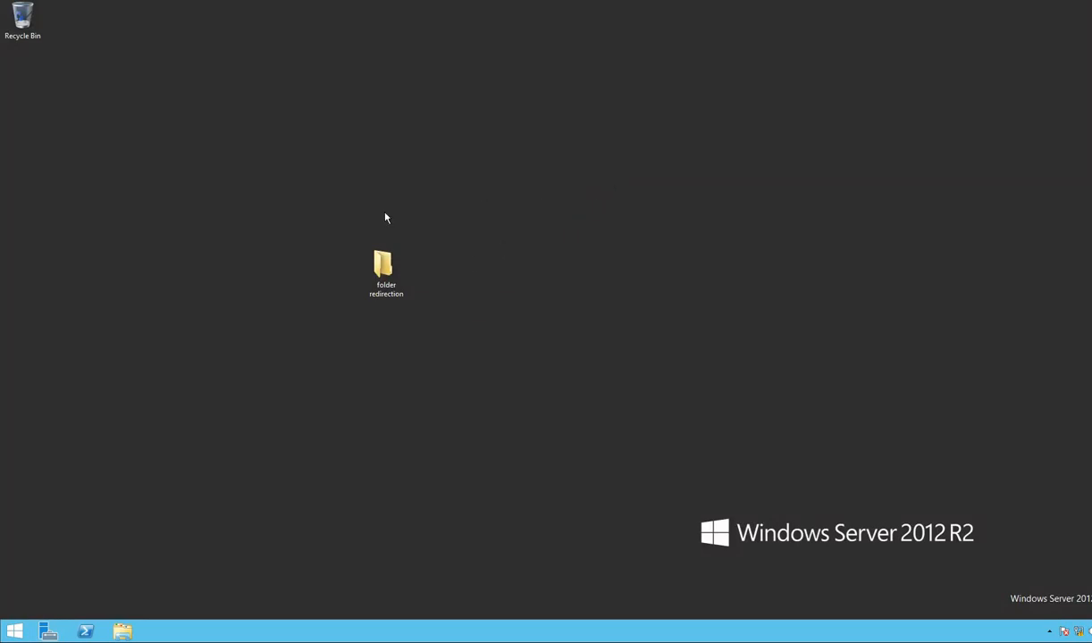
{"action": "right_click", "coordinate": [559, 182]}
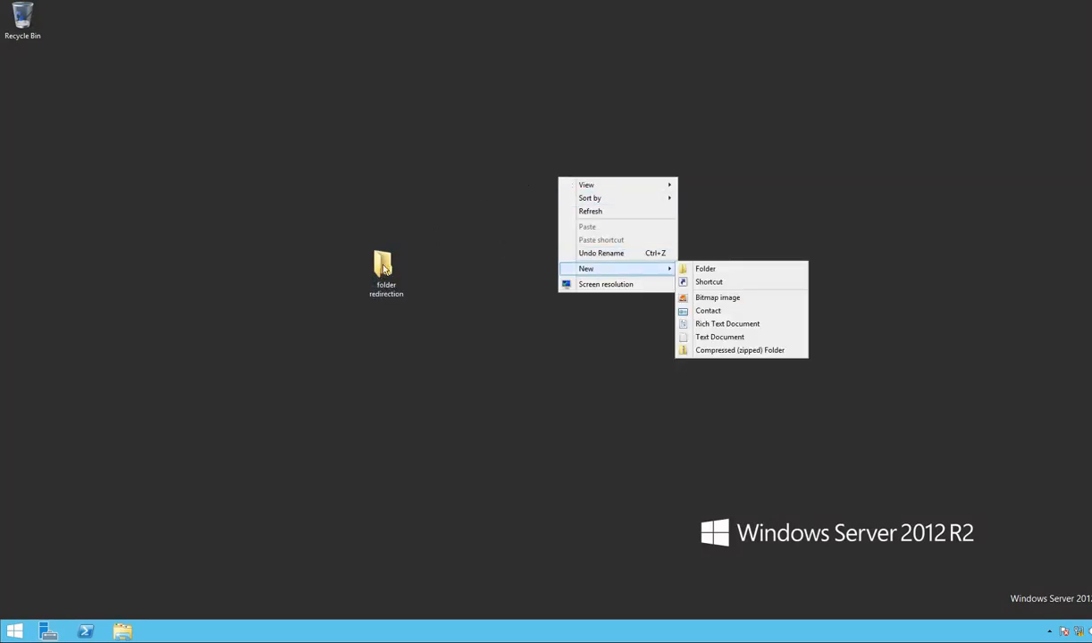
{"action": "left_click", "coordinate": [463, 209]}
{"action": "left_click", "coordinate": [380, 261]}
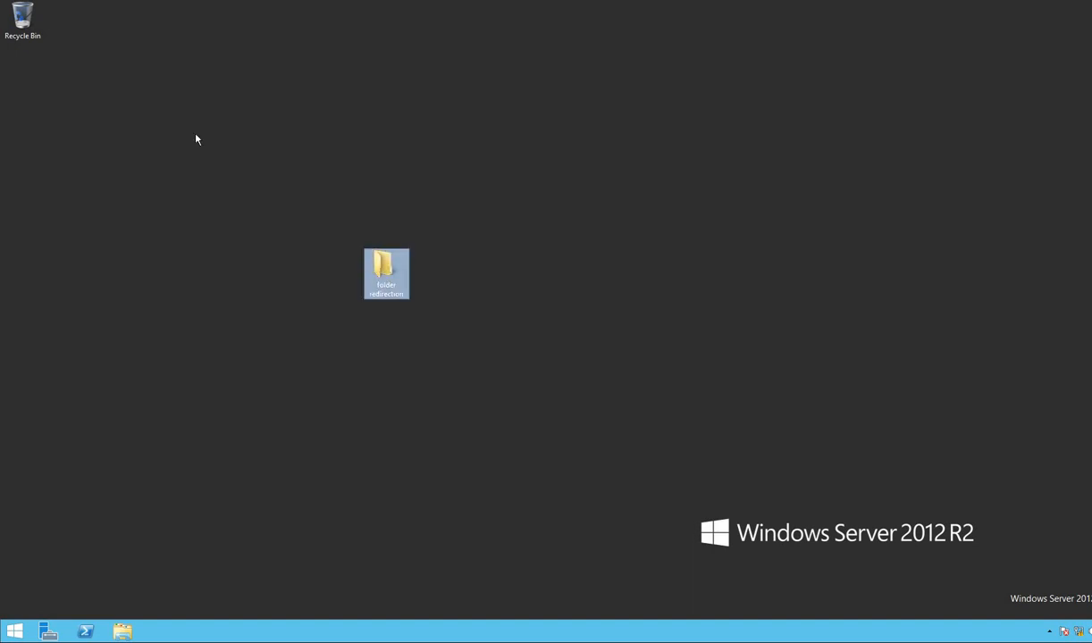
{"action": "left_click_drag", "start_coordinate": [196, 139], "coordinate": [20, 96]}
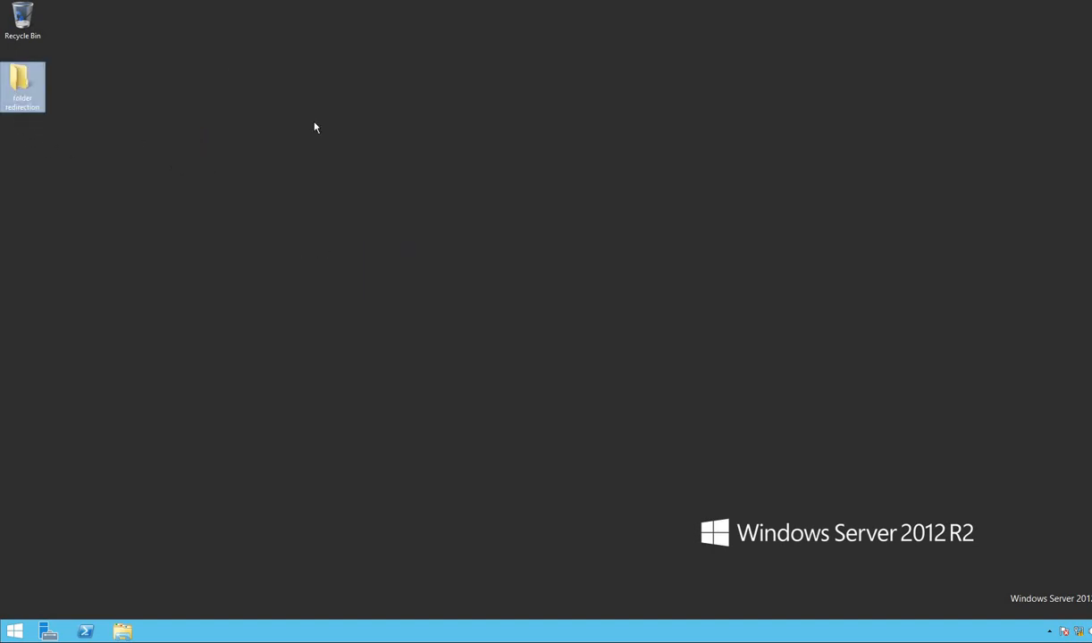
Step: Create a new folder on the desktop named REDIRECT - DATA
{"action": "right_click", "coordinate": [438, 149]}
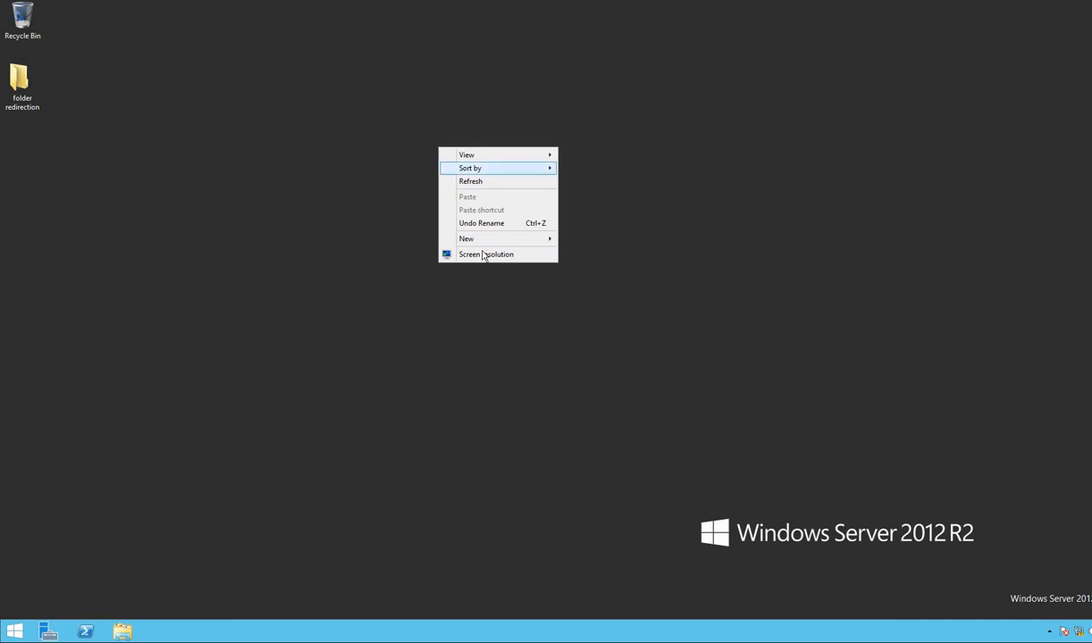
{"action": "mouse_move", "coordinate": [480, 239]}
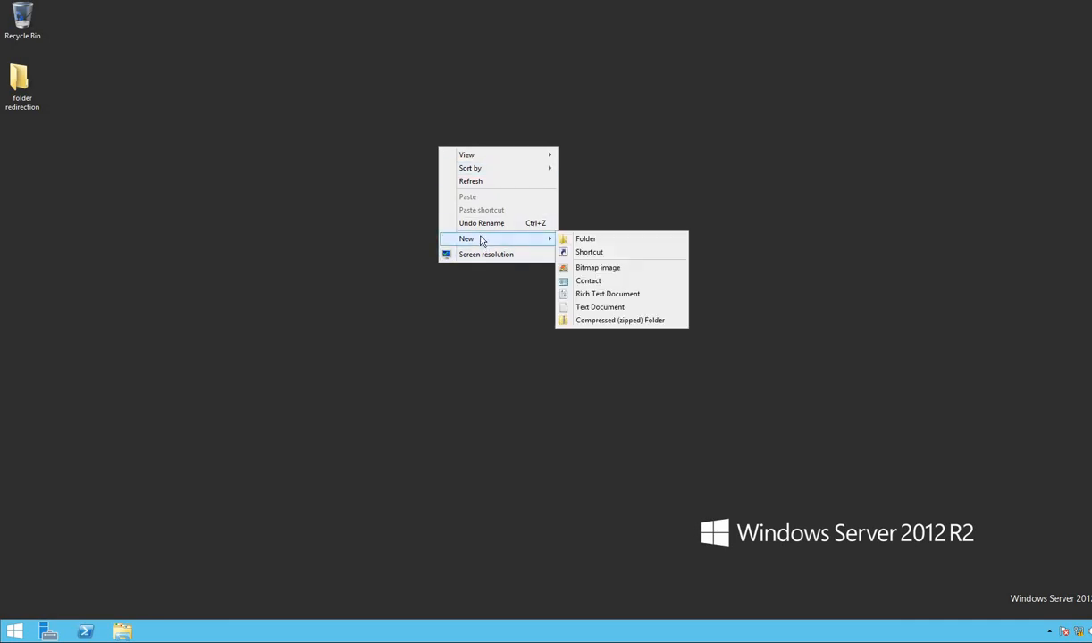
{"action": "left_click", "coordinate": [586, 239]}
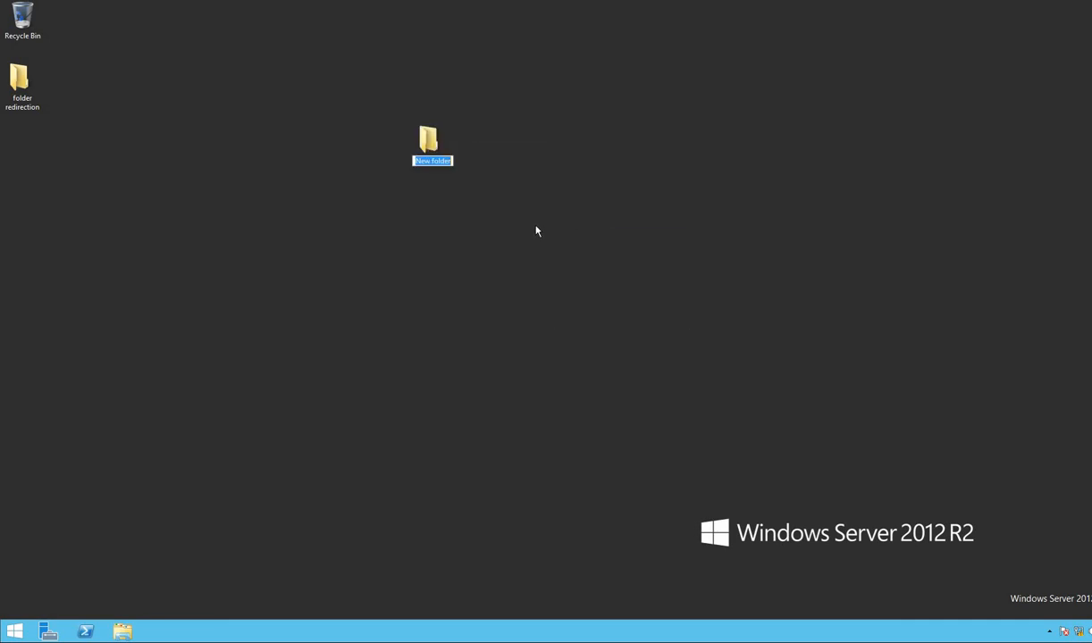
{"action": "type", "text": "REDIRECT - DATA"}
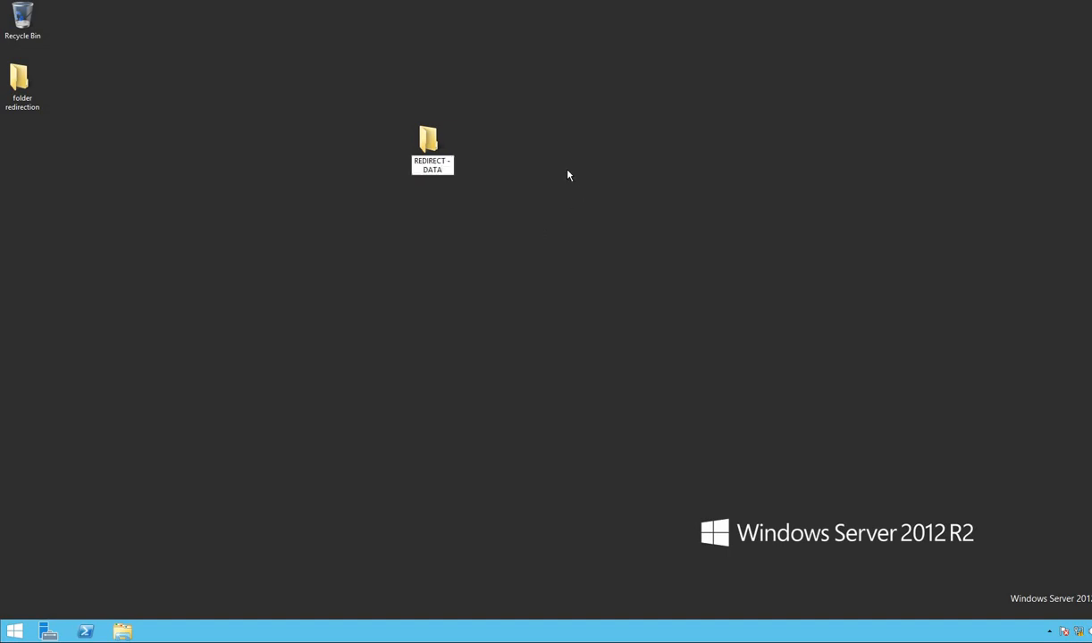
{"action": "key", "text": "Return"}
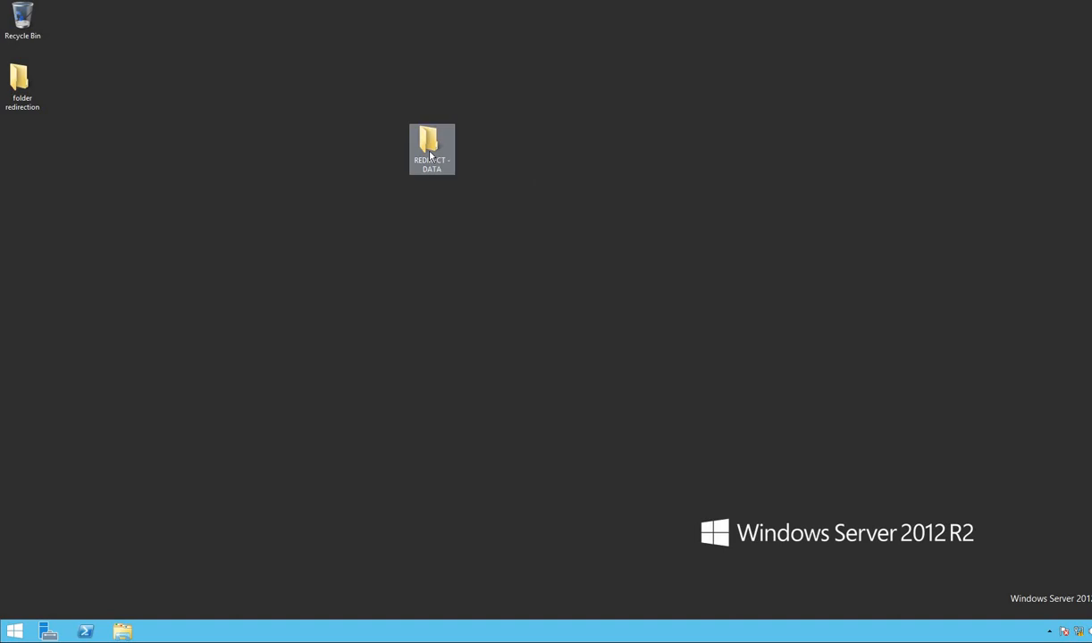
Step: Enable advanced sharing for the REDIRECT - DATA folder
{"action": "right_click", "coordinate": [430, 157]}
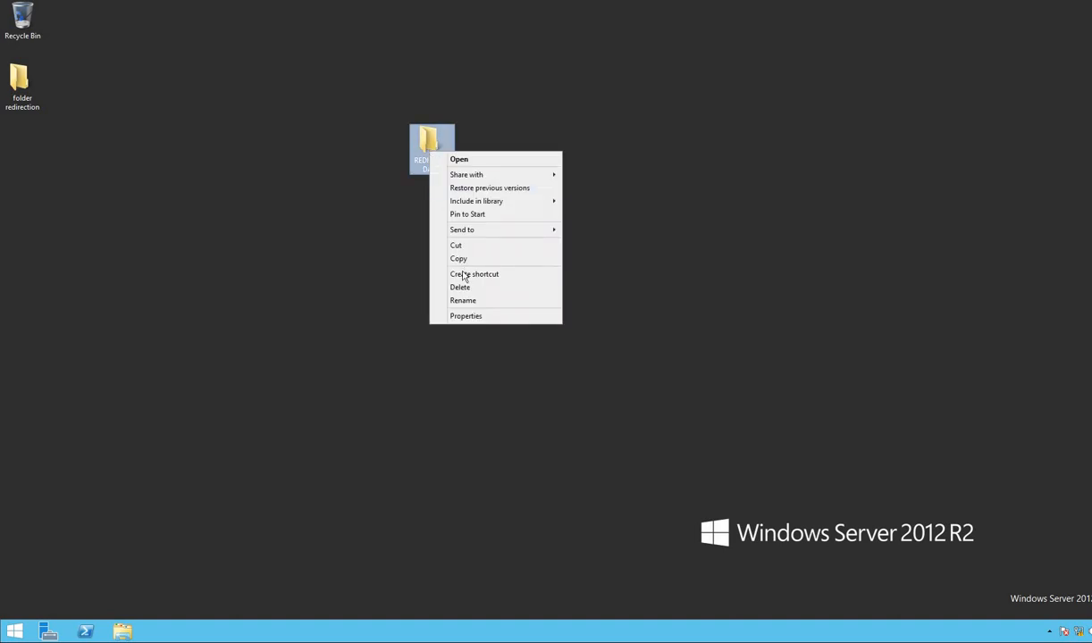
{"action": "left_click", "coordinate": [465, 317]}
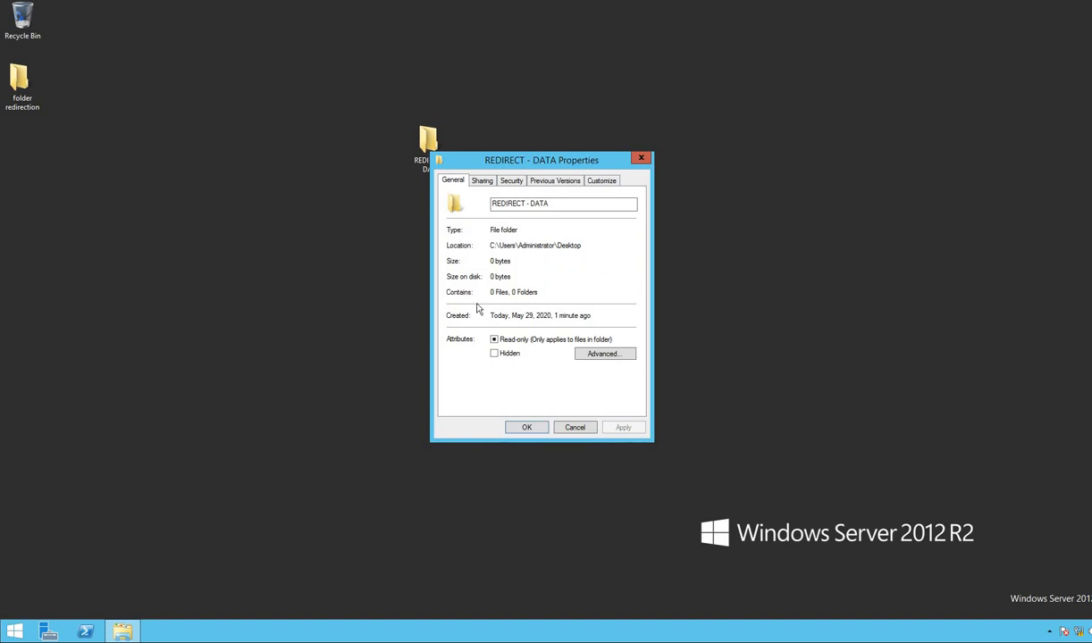
{"action": "left_click", "coordinate": [482, 181]}
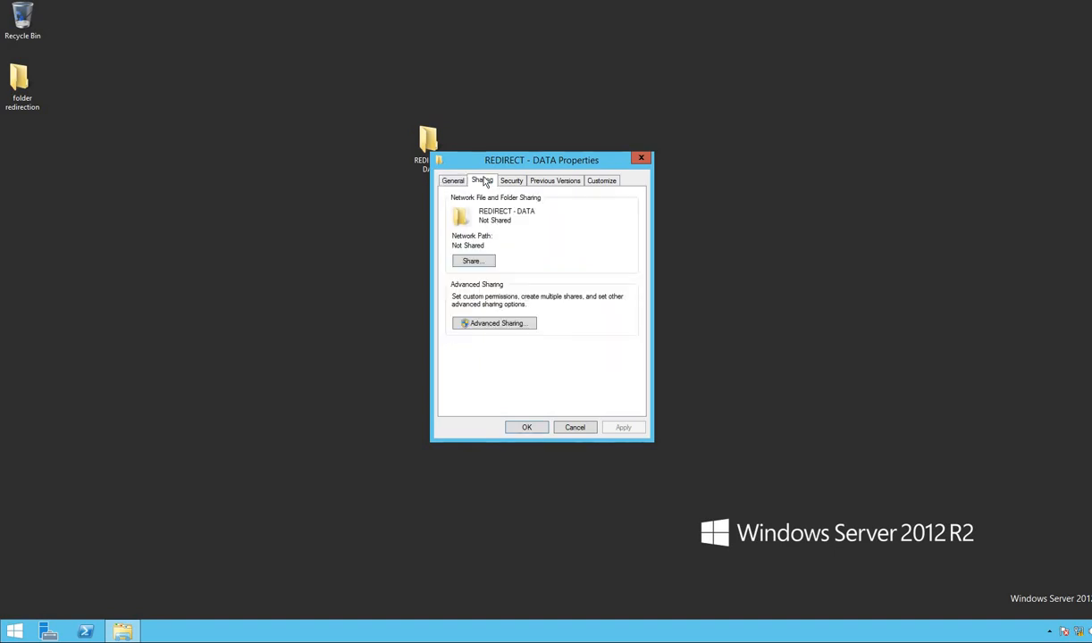
{"action": "left_click", "coordinate": [477, 323]}
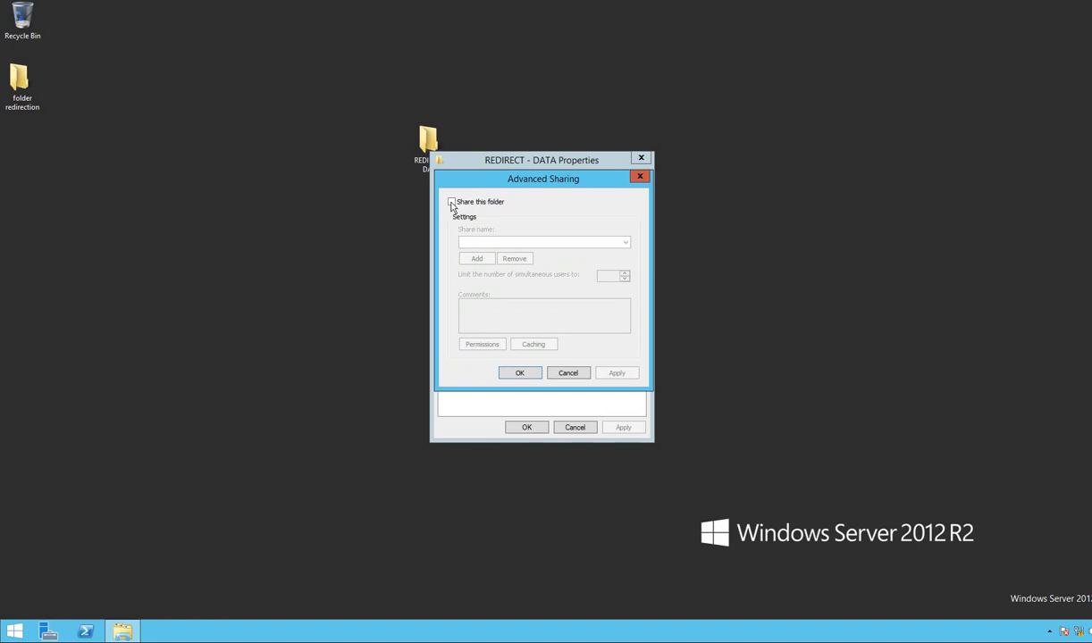
{"action": "left_click", "coordinate": [452, 203]}
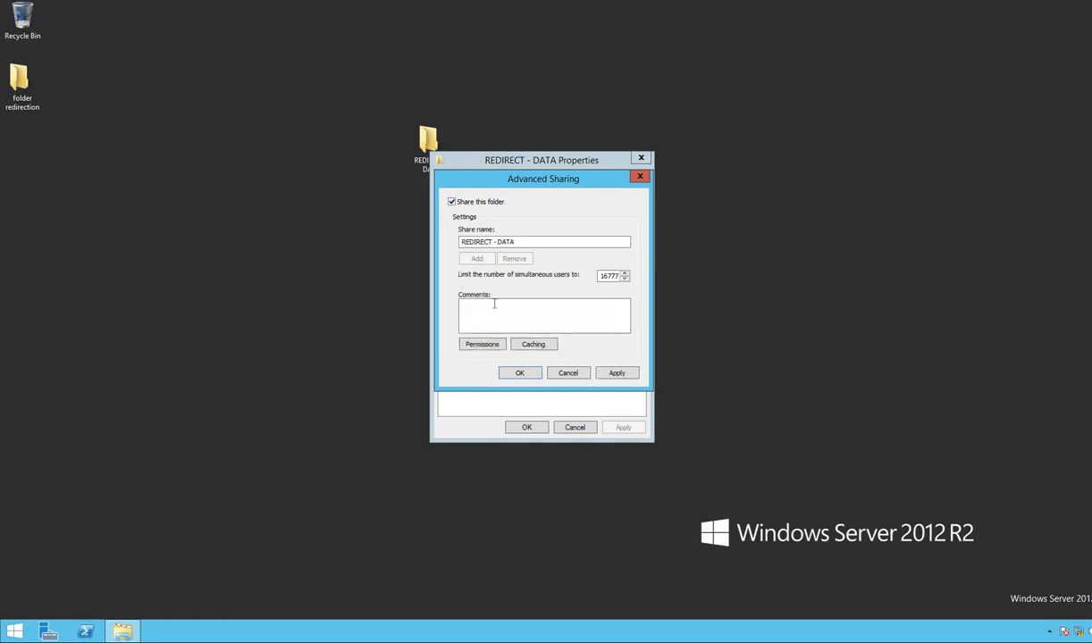
Step: Allow Everyone Full Control in the share permissions of REDIRECT - DATA and apply the sharing settings
{"action": "left_click", "coordinate": [479, 345]}
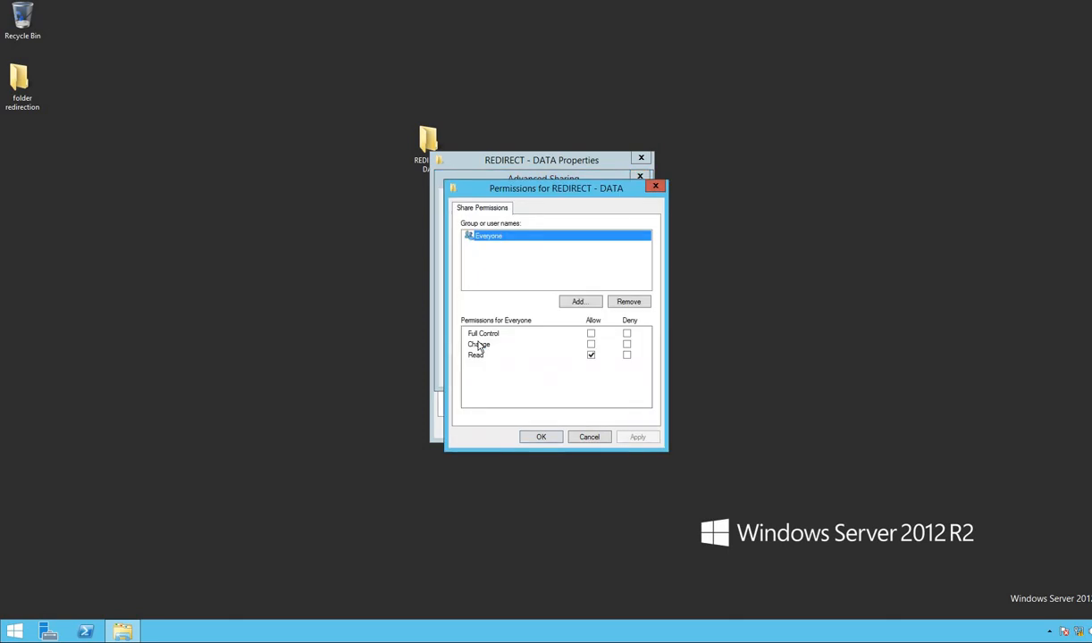
{"action": "left_click", "coordinate": [591, 334]}
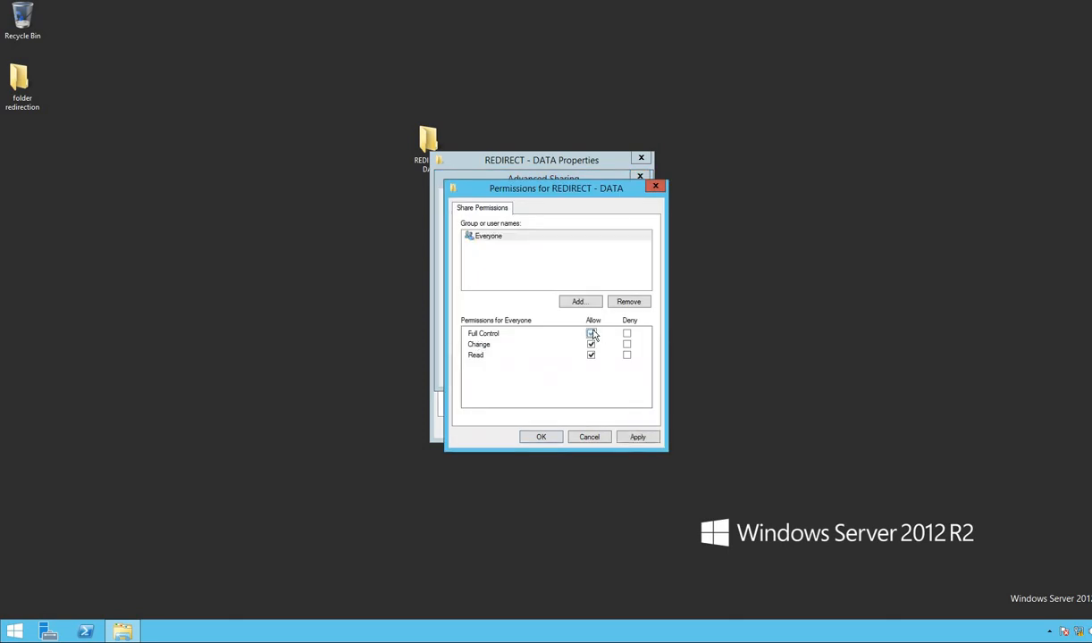
{"action": "left_click", "coordinate": [591, 333]}
{"action": "left_click", "coordinate": [637, 436]}
{"action": "left_click", "coordinate": [541, 437]}
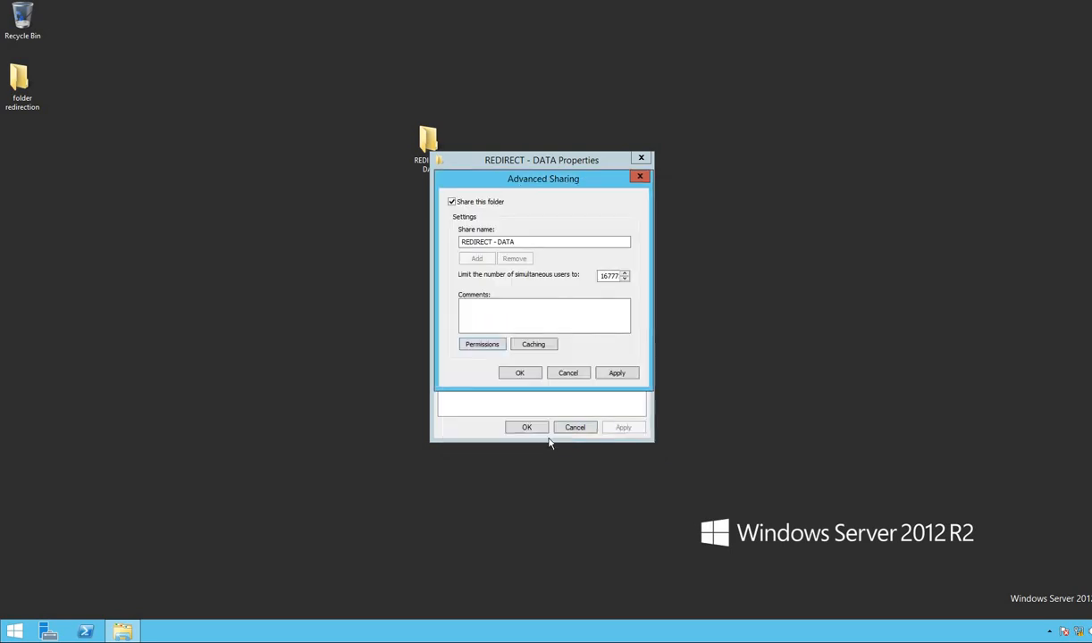
{"action": "left_click", "coordinate": [618, 374]}
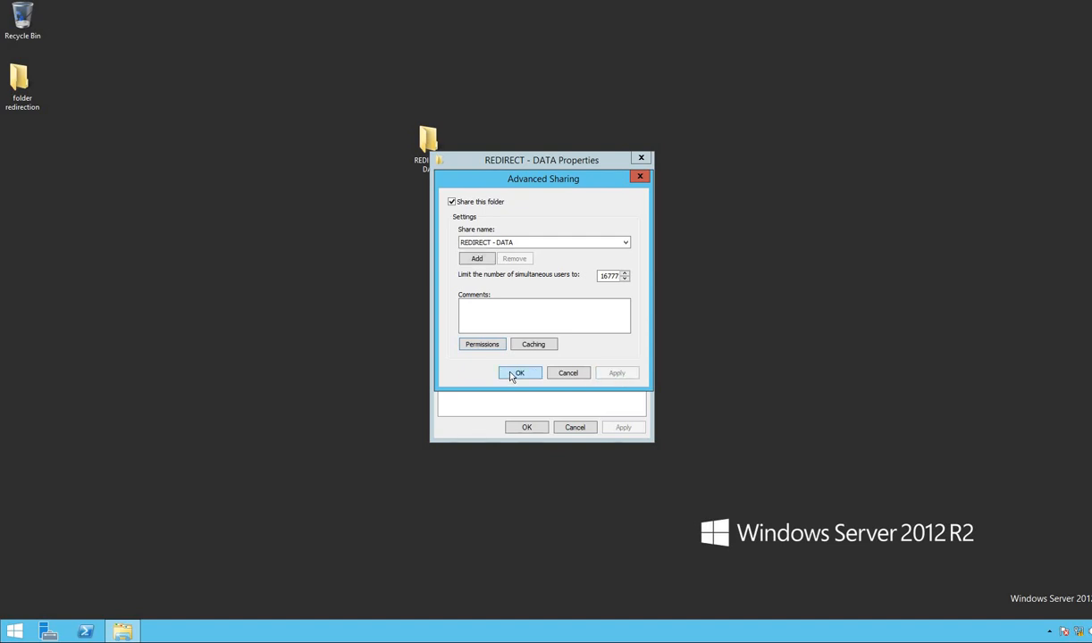
{"action": "left_click", "coordinate": [518, 374]}
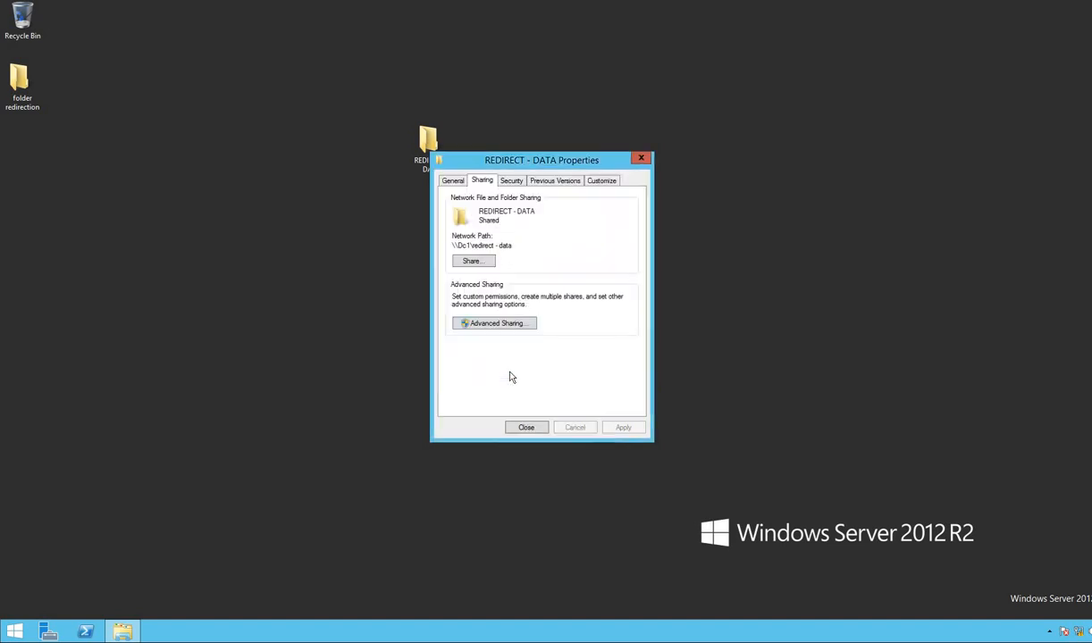
Step: Add the Everyone group to the security permissions of the REDIRECT - DATA folder
{"action": "left_click", "coordinate": [511, 182]}
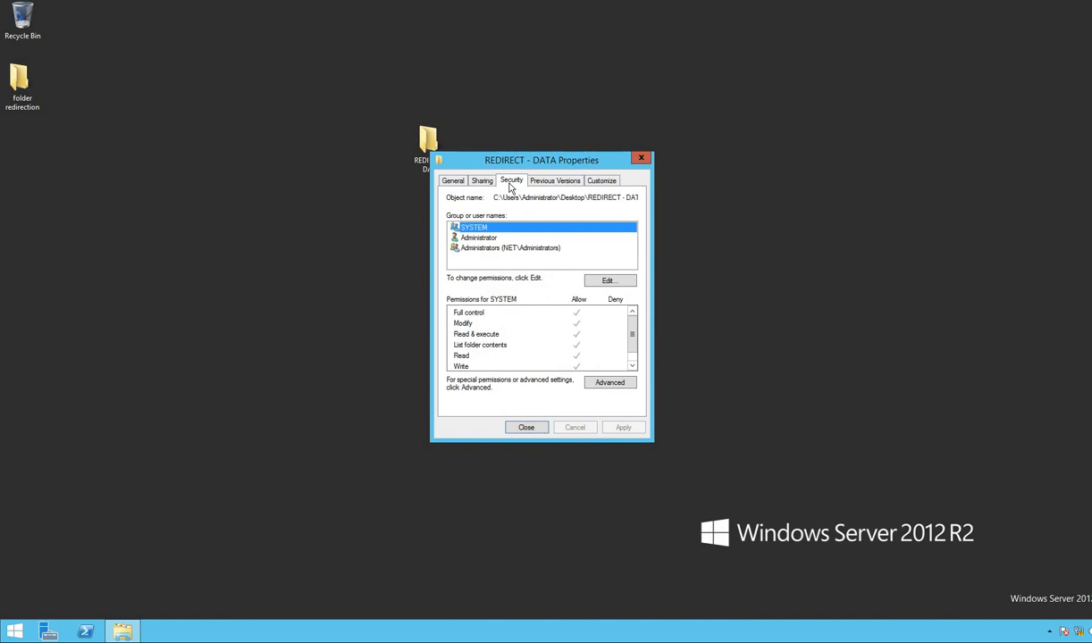
{"action": "left_click", "coordinate": [599, 282]}
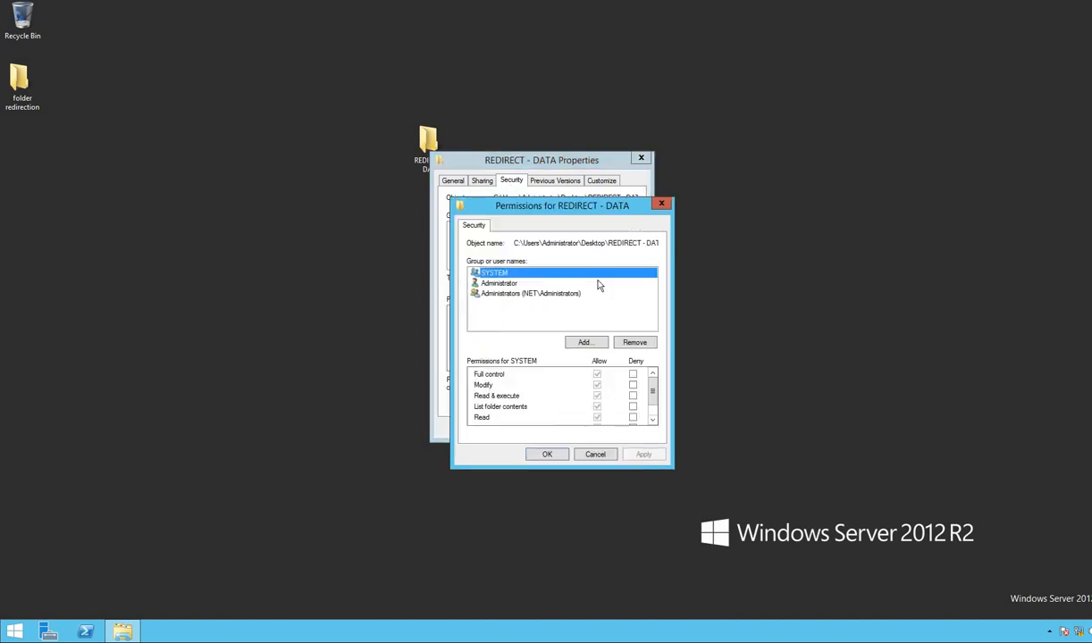
{"action": "left_click", "coordinate": [585, 343]}
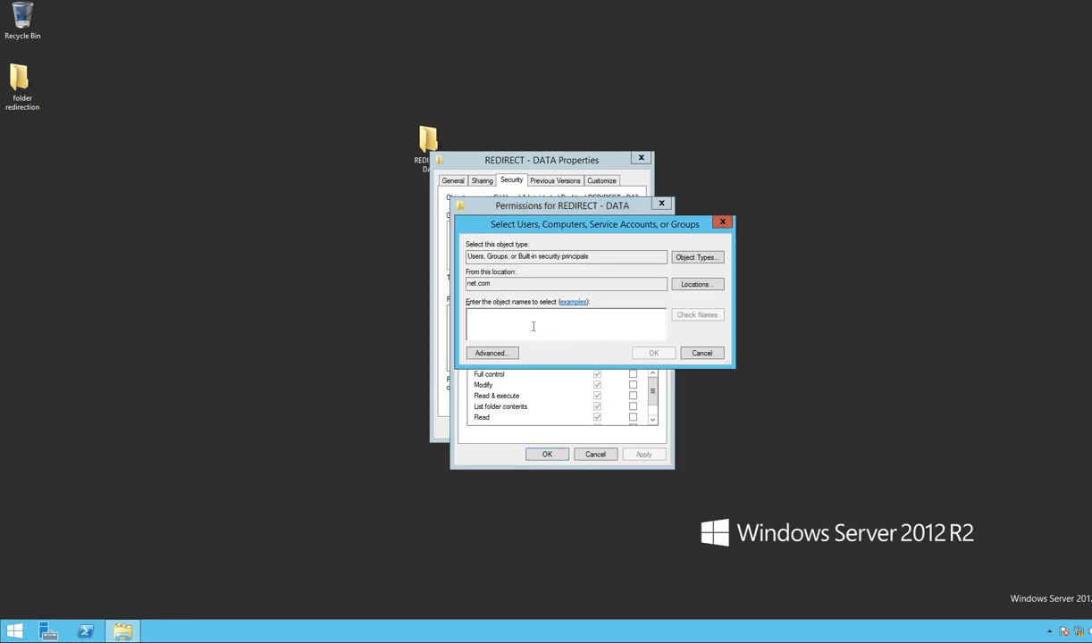
{"action": "type", "text": "ev"}
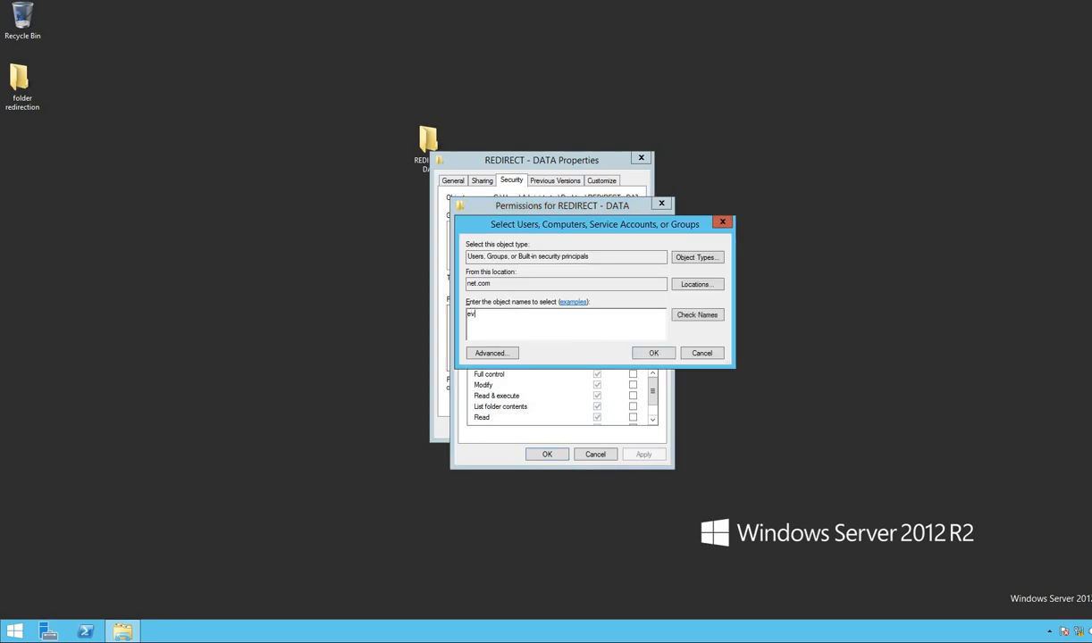
{"action": "type", "text": "er"}
{"action": "left_click", "coordinate": [706, 317]}
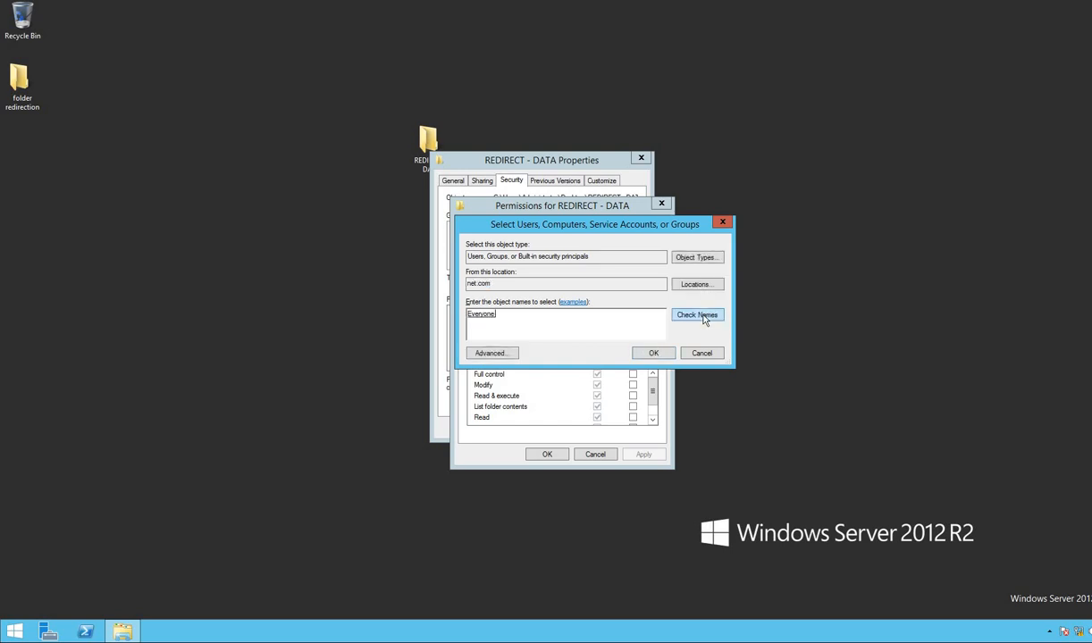
{"action": "left_click", "coordinate": [653, 354]}
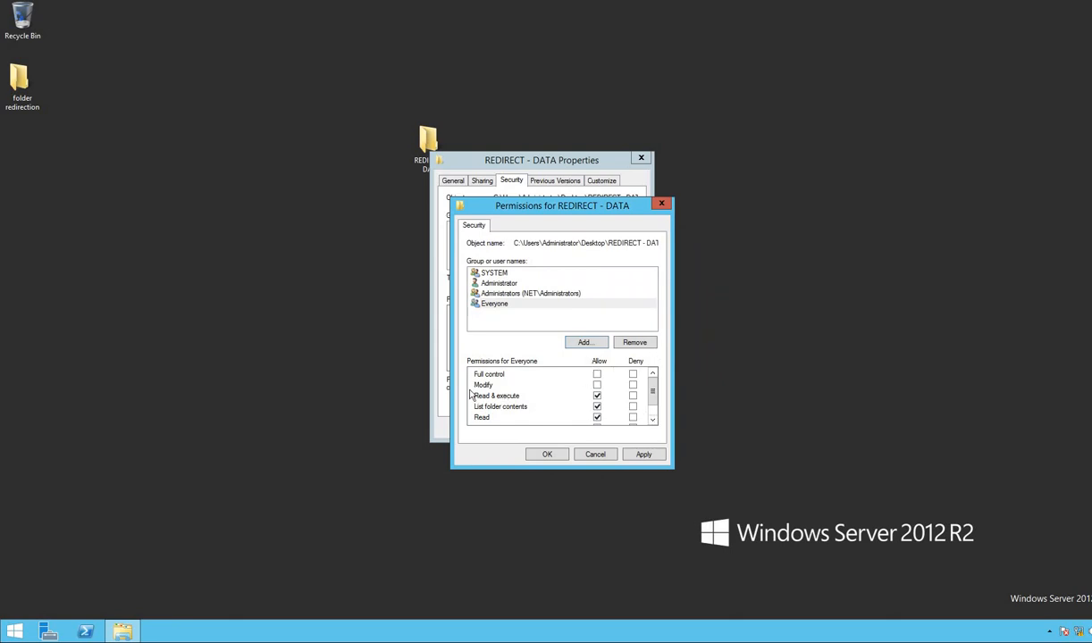
Step: Allow Everyone Full control in the folder's security permissions, apply it and close the folder properties
{"action": "left_click", "coordinate": [597, 374]}
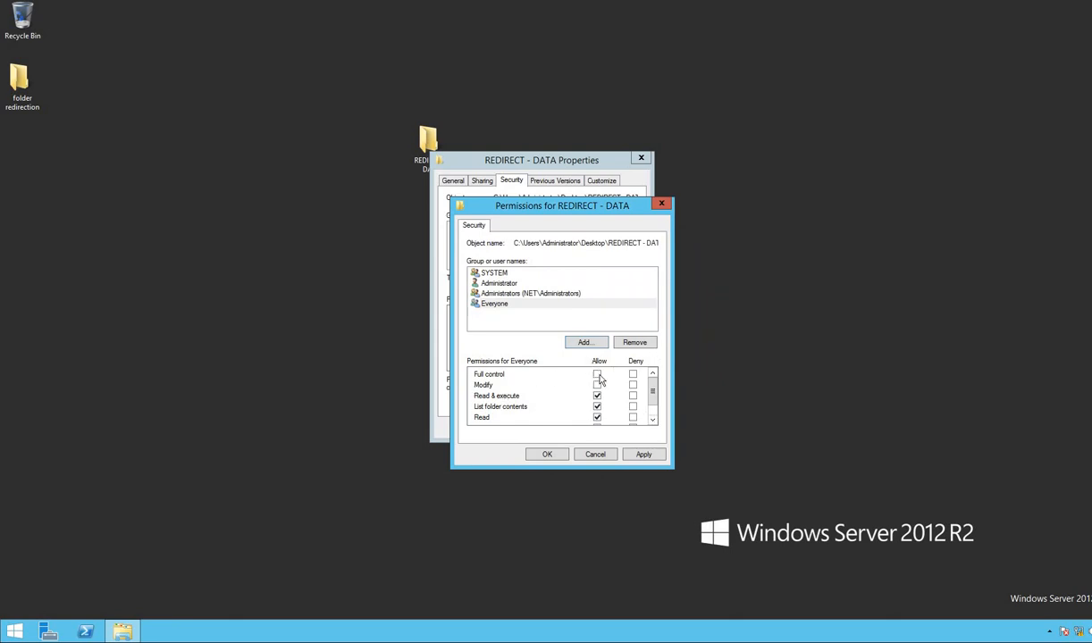
{"action": "left_click", "coordinate": [643, 456]}
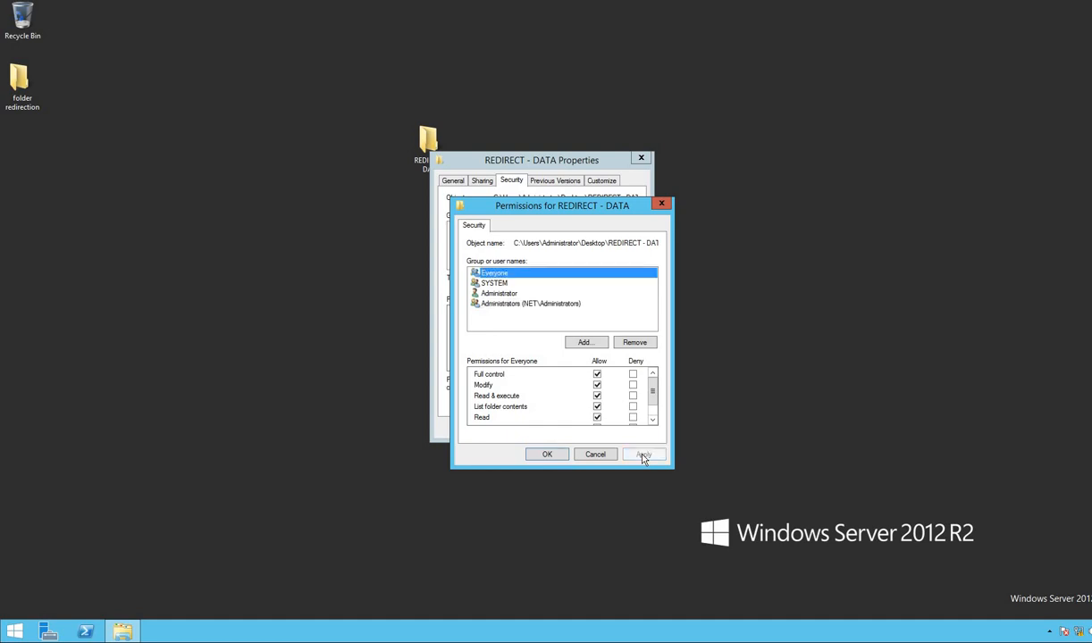
{"action": "left_click", "coordinate": [549, 454]}
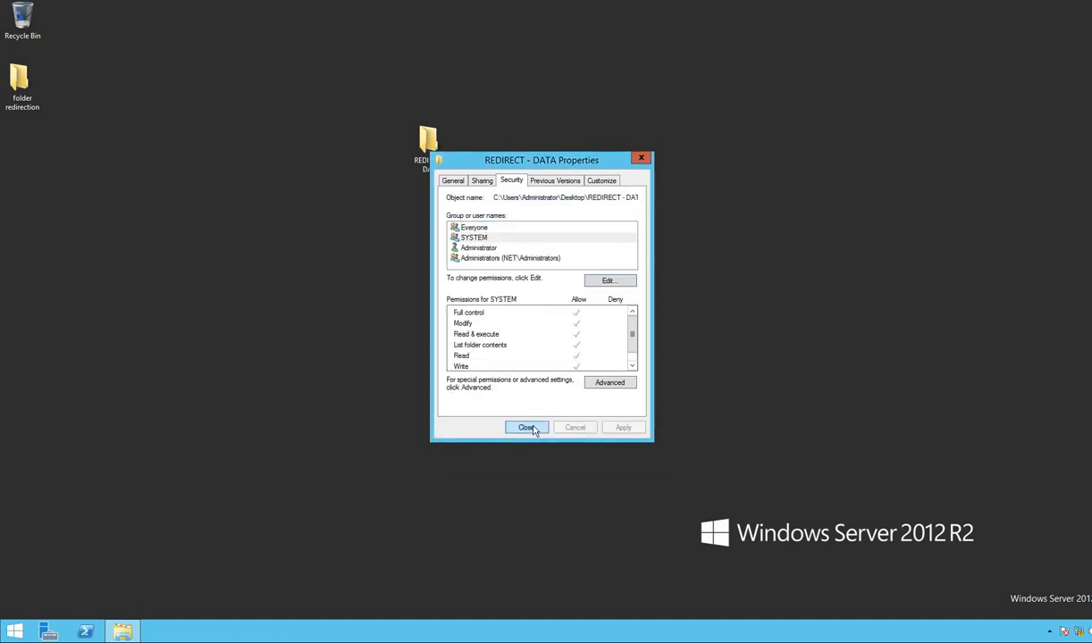
{"action": "left_click", "coordinate": [529, 427]}
{"action": "left_click", "coordinate": [533, 156]}
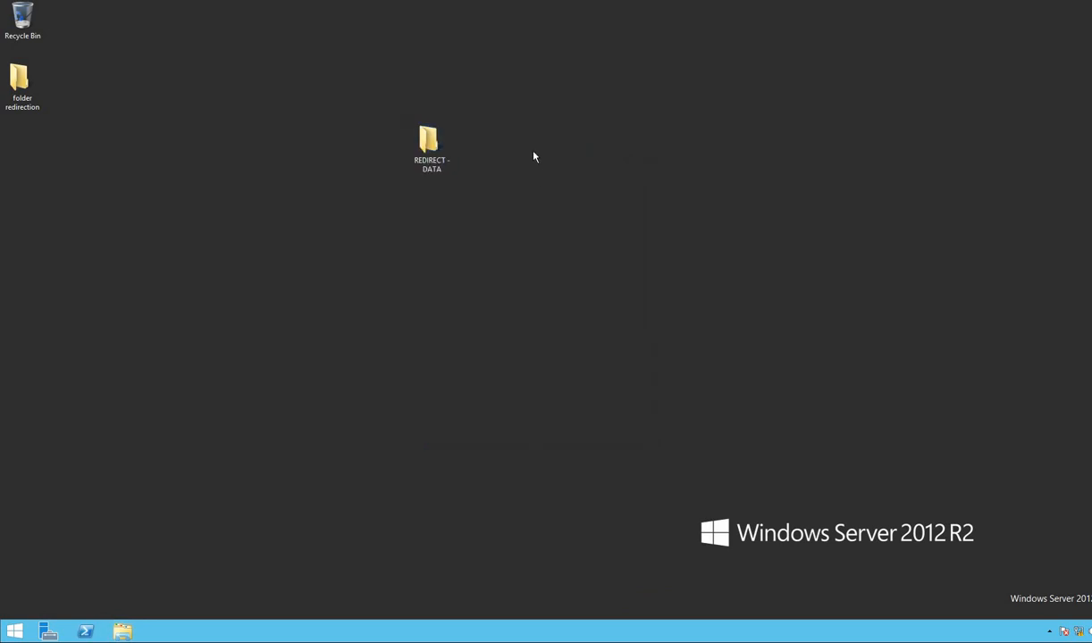
Step: Refresh the desktop and force a Group Policy update by running gpupdate /force
{"action": "right_click", "coordinate": [533, 157]}
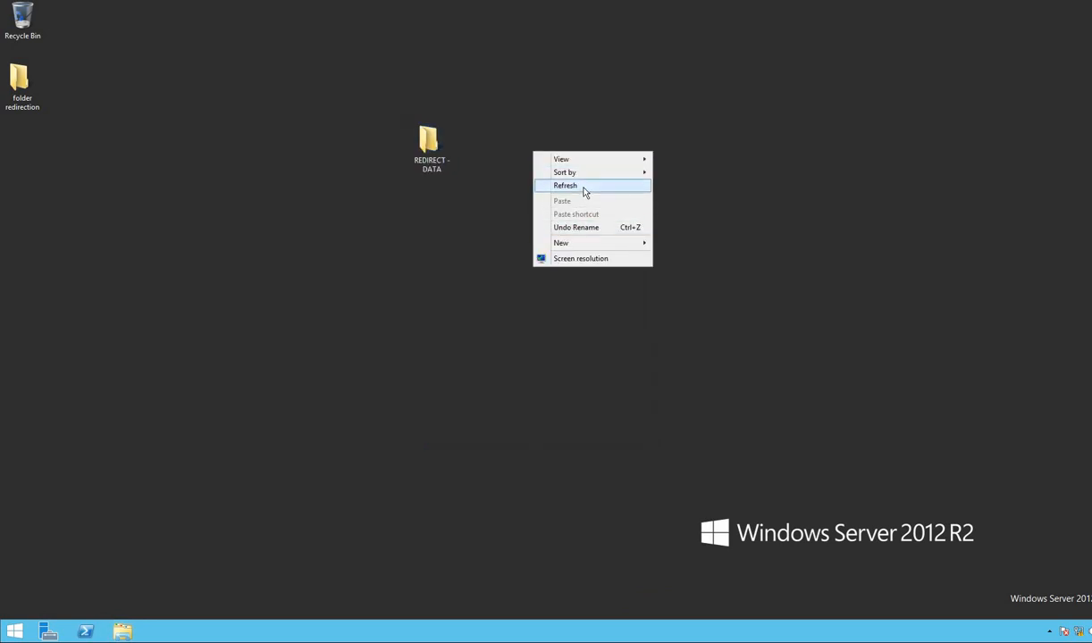
{"action": "left_click", "coordinate": [585, 187]}
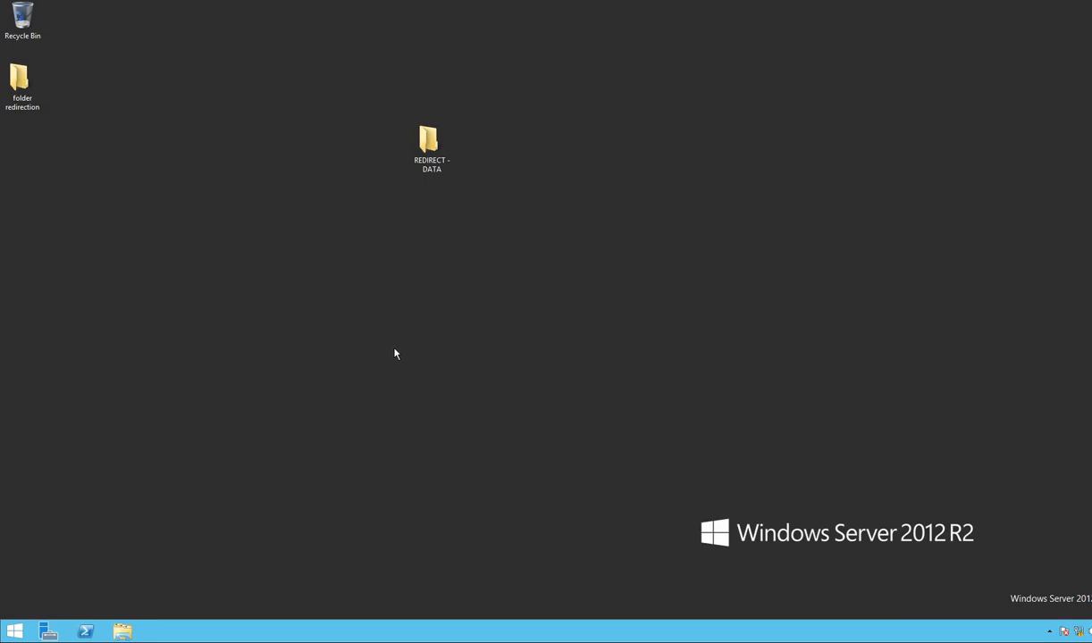
{"action": "key", "text": "super+r"}
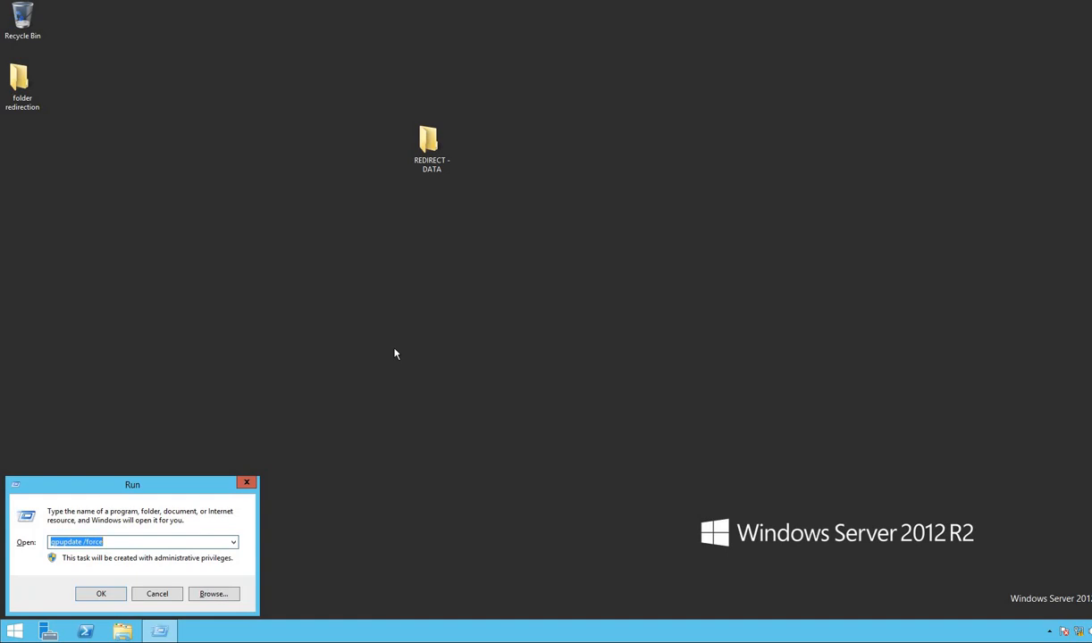
{"action": "type", "text": "gpupd"}
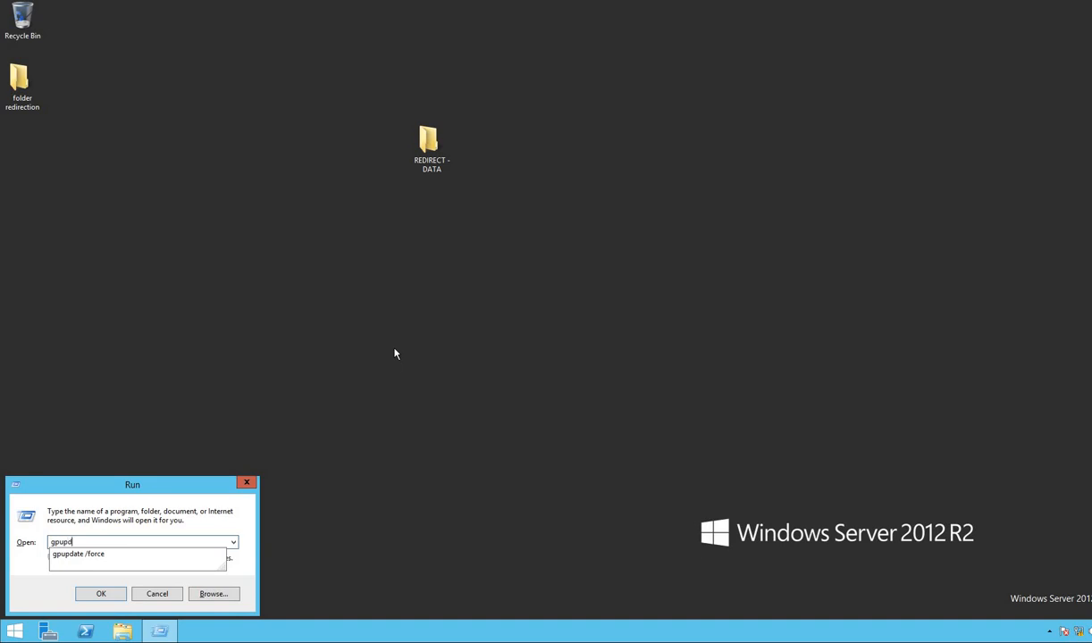
{"action": "type", "text": "ate /force"}
{"action": "key", "text": "Return"}
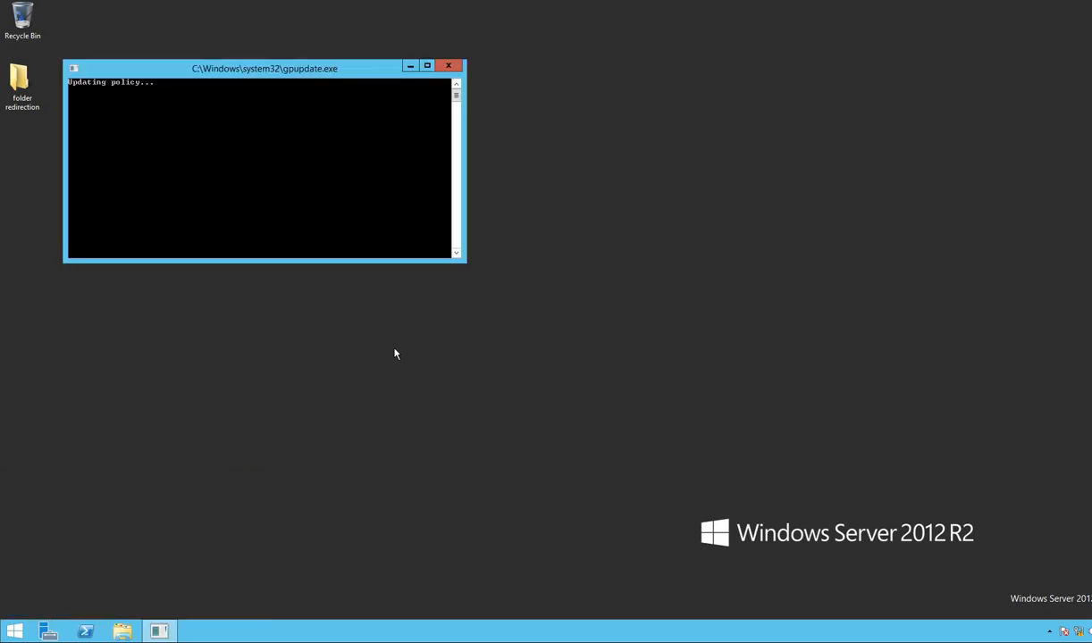
Step: Check the Other user sign-in screen on the windows8 virtual machine, then return to the server1 virtual machine
{"action": "mouse_move", "coordinate": [411, 2]}
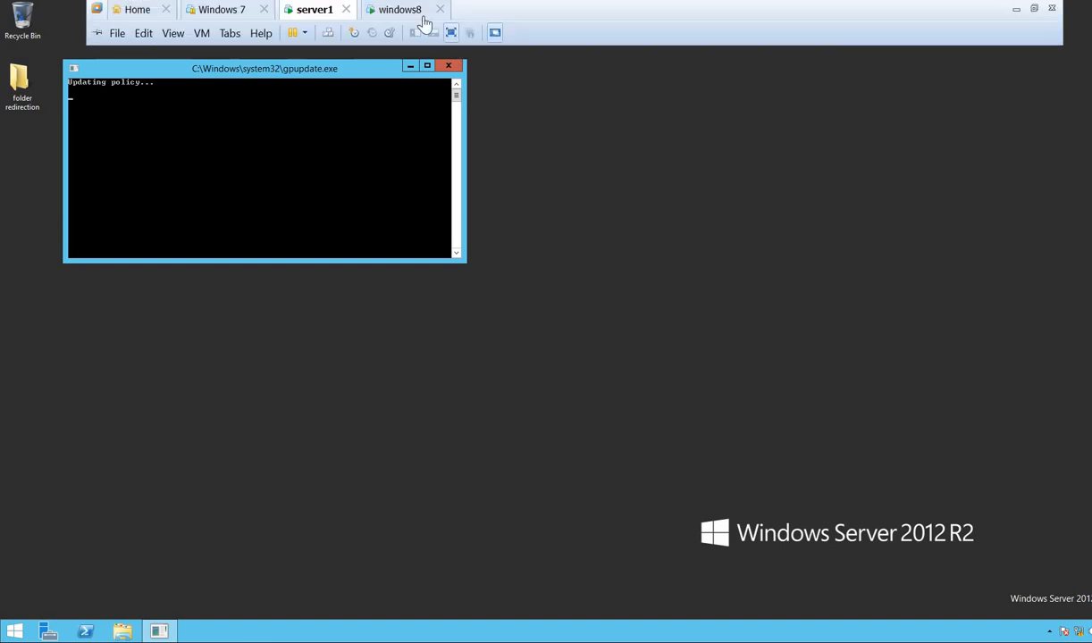
{"action": "left_click", "coordinate": [410, 16]}
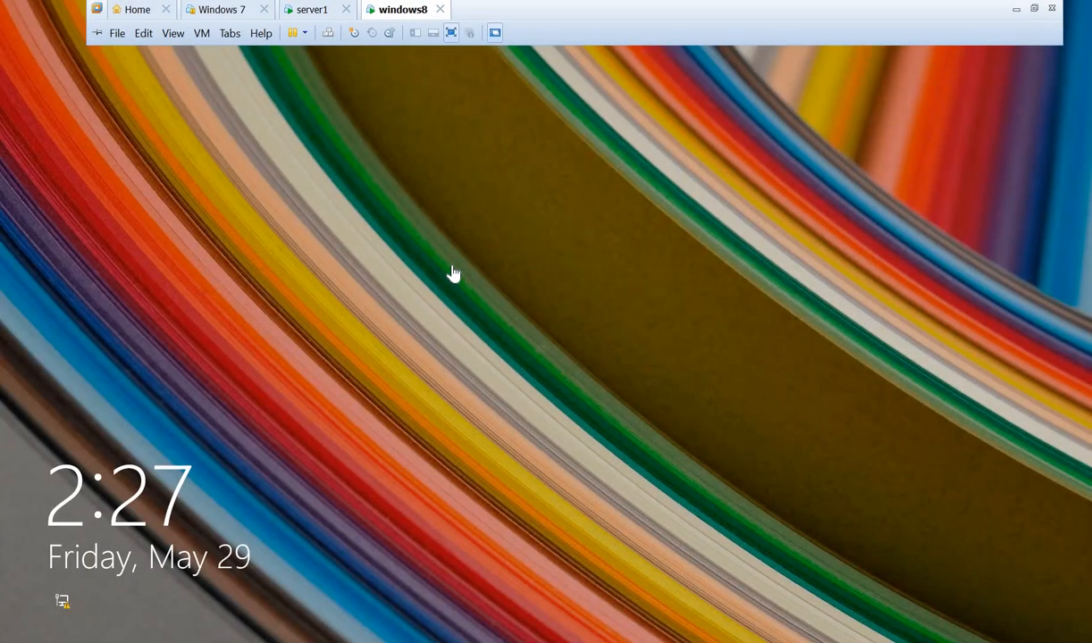
{"action": "mouse_move", "coordinate": [402, 2]}
{"action": "left_click", "coordinate": [432, 333]}
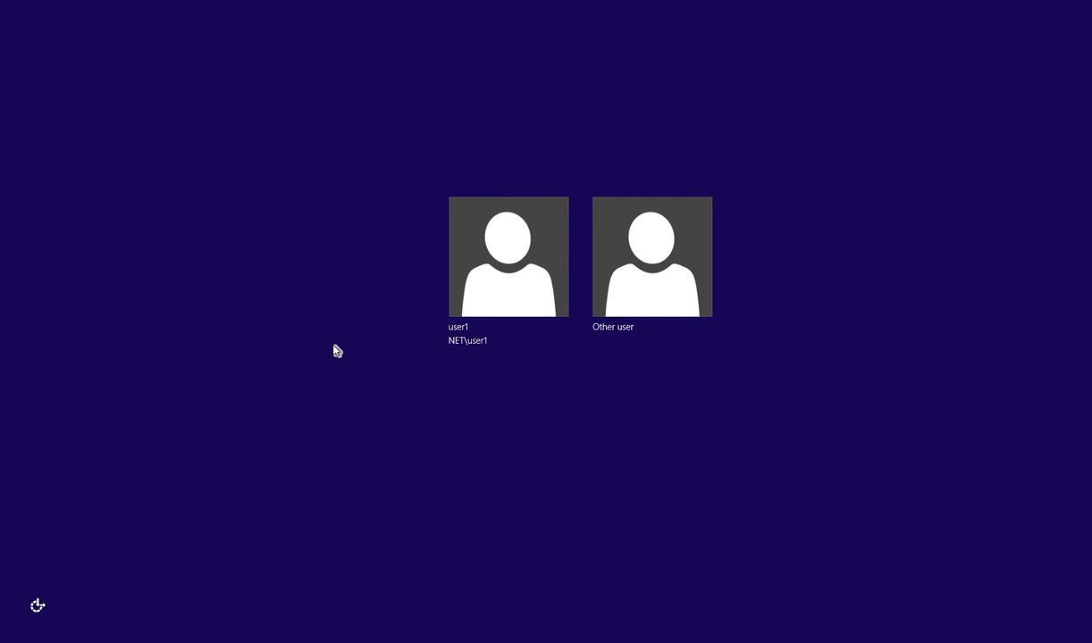
{"action": "left_click", "coordinate": [655, 301]}
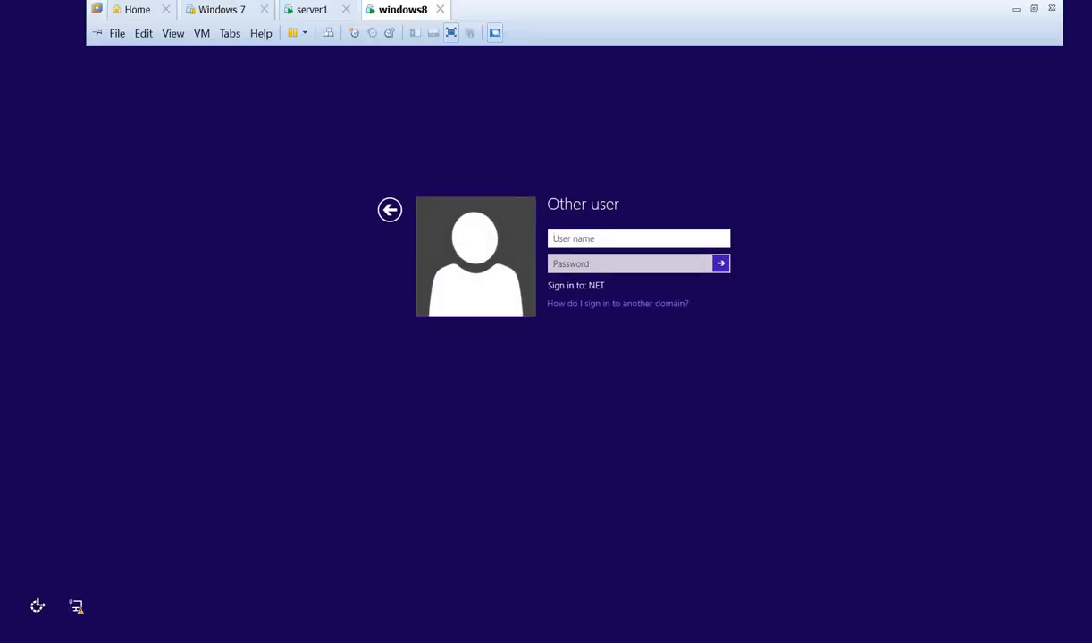
{"action": "left_click", "coordinate": [303, 12]}
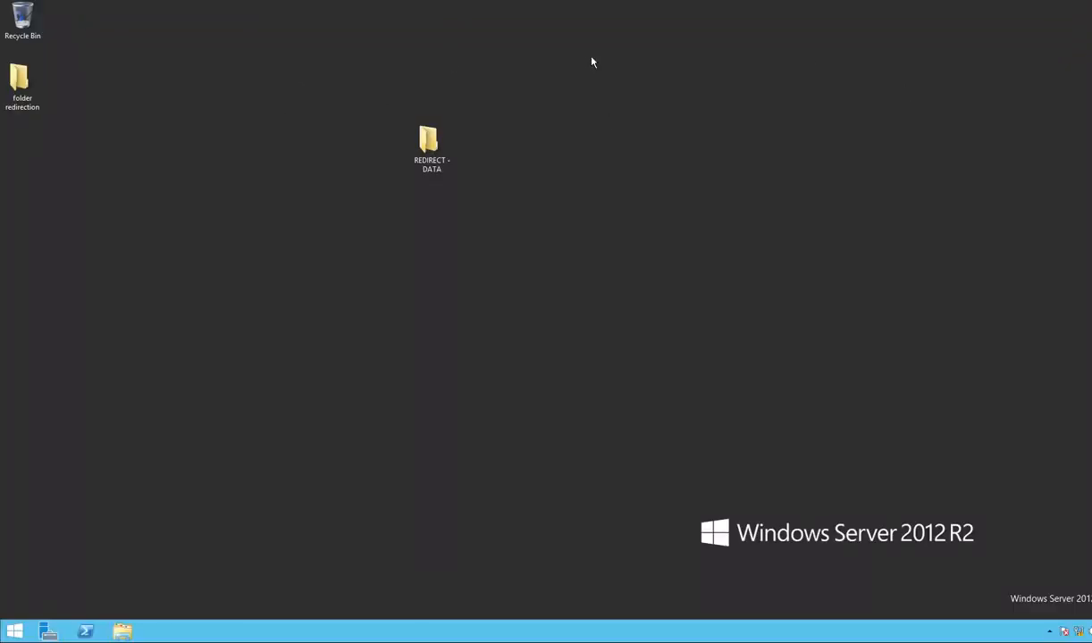
Step: Open the Group Policy Management console from Server Manager
{"action": "left_click", "coordinate": [47, 635]}
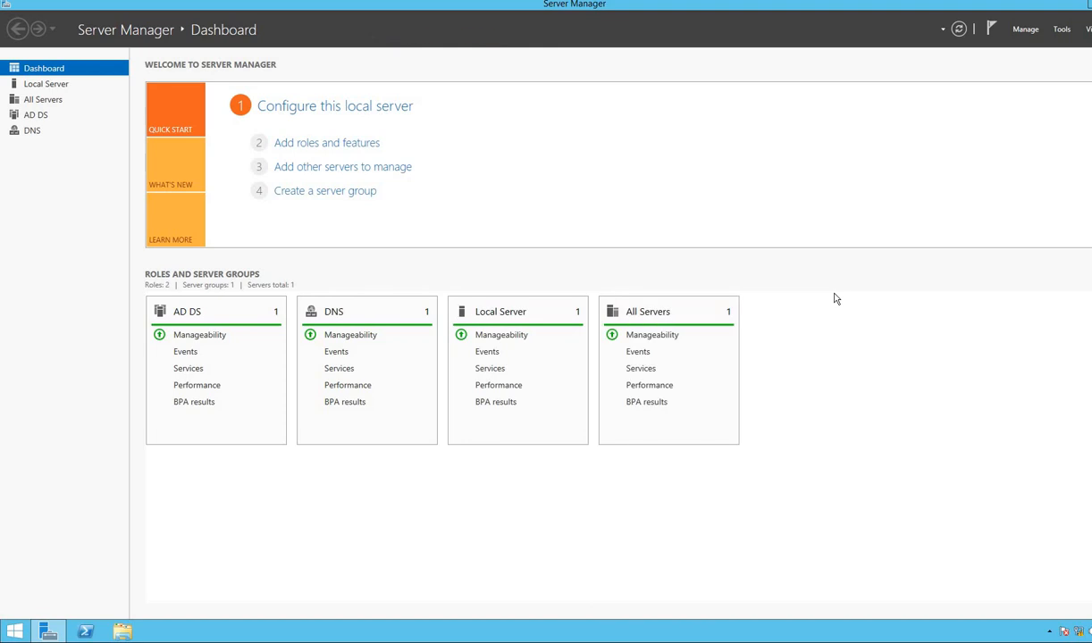
{"action": "left_click", "coordinate": [1061, 29]}
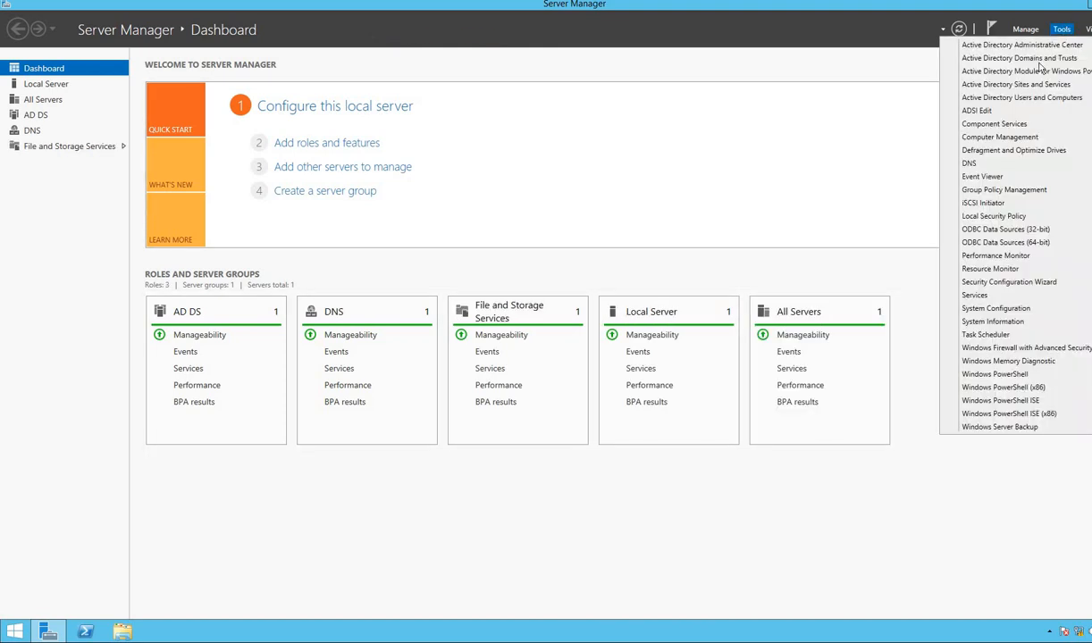
{"action": "left_click", "coordinate": [1000, 190]}
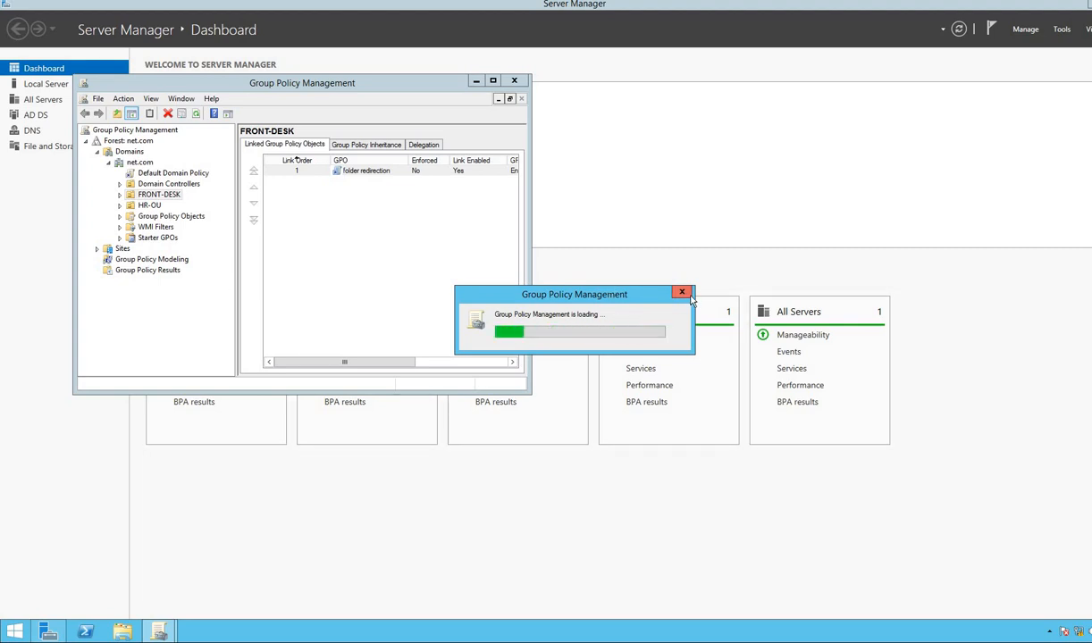
Step: Create a GPO named redirect-file in the domain and link it to the HR-OU organizational unit
{"action": "right_click", "coordinate": [143, 206]}
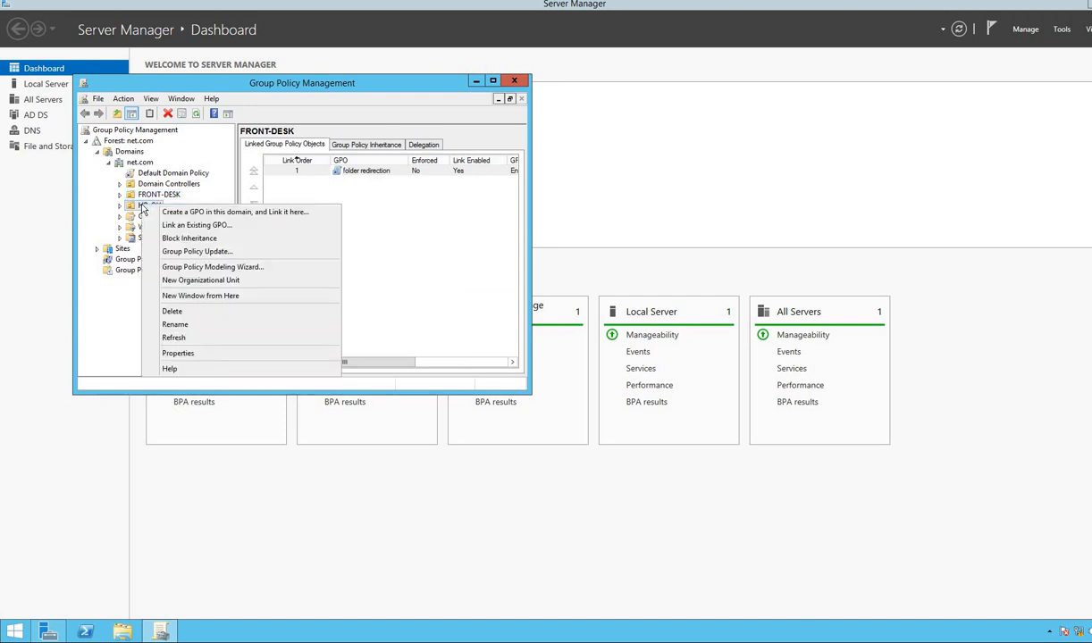
{"action": "left_click", "coordinate": [183, 213]}
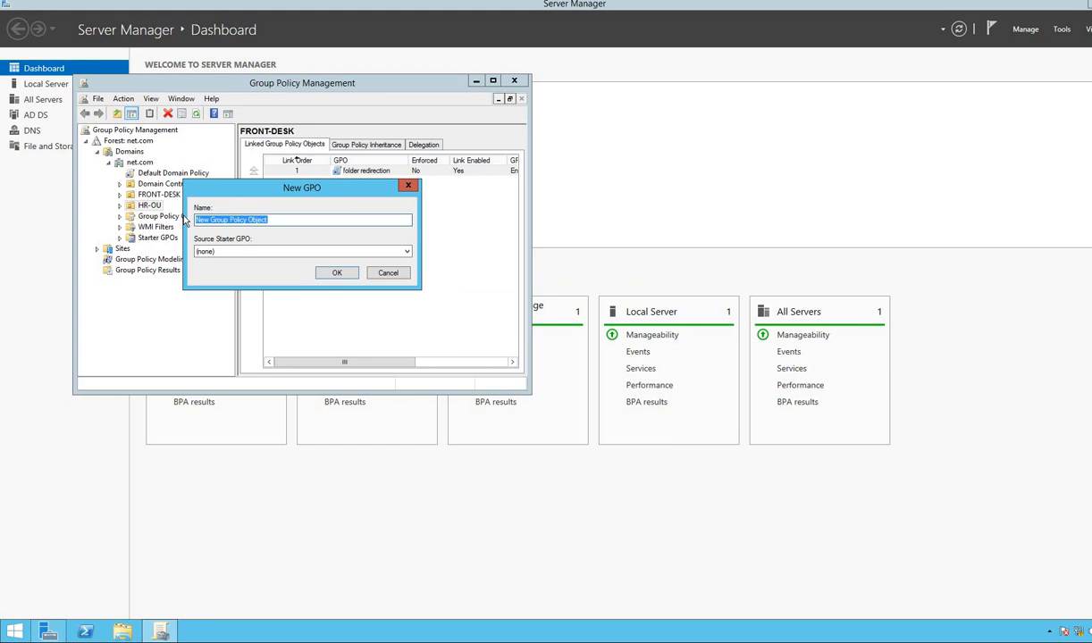
{"action": "type", "text": "re"}
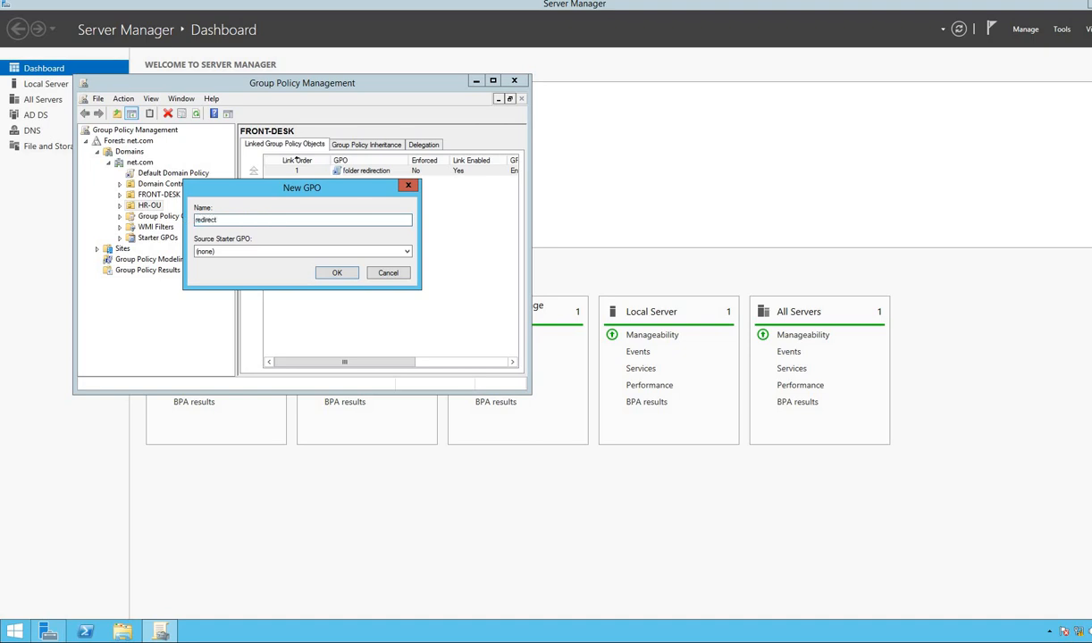
{"action": "type", "text": "direct-file"}
{"action": "left_click", "coordinate": [337, 273]}
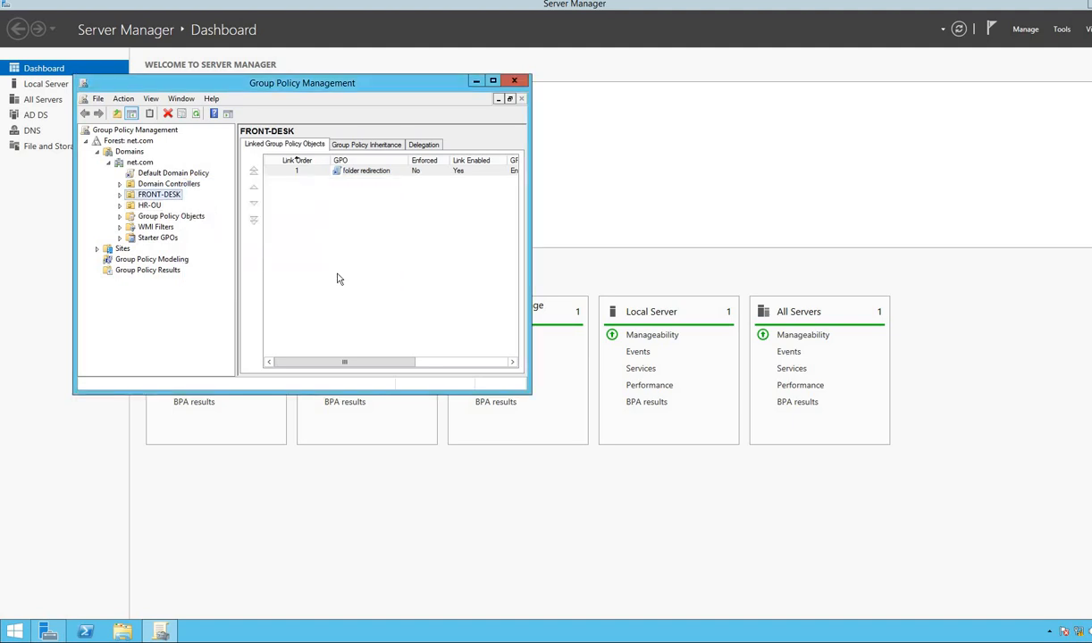
Step: Open the redirect-file GPO under HR-OU for editing and maximize the editor window
{"action": "left_click", "coordinate": [119, 205]}
{"action": "left_click", "coordinate": [166, 216]}
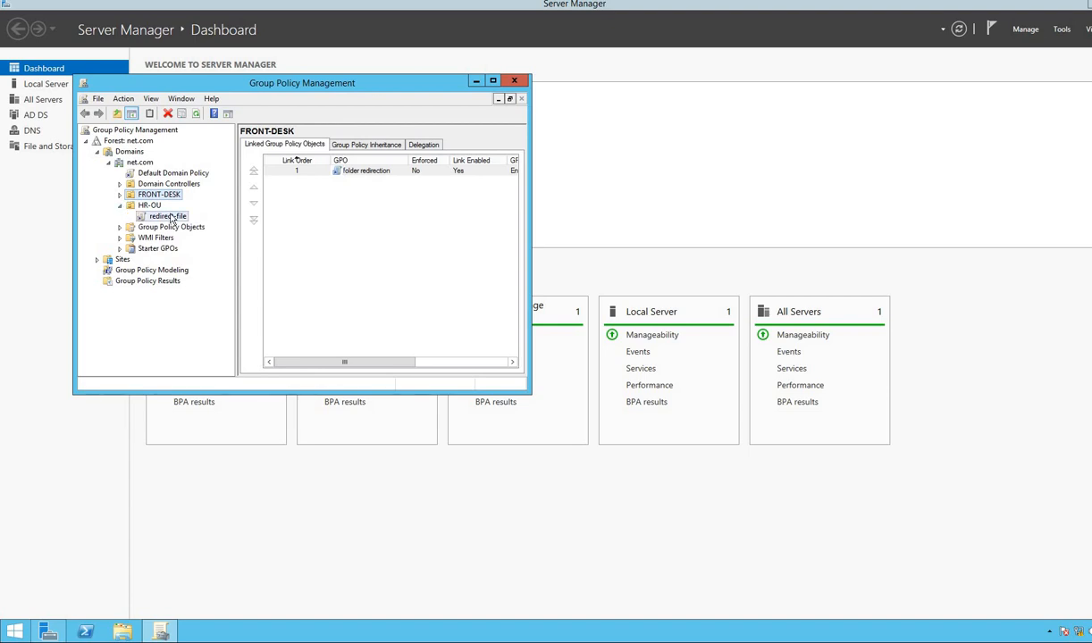
{"action": "left_click", "coordinate": [378, 264]}
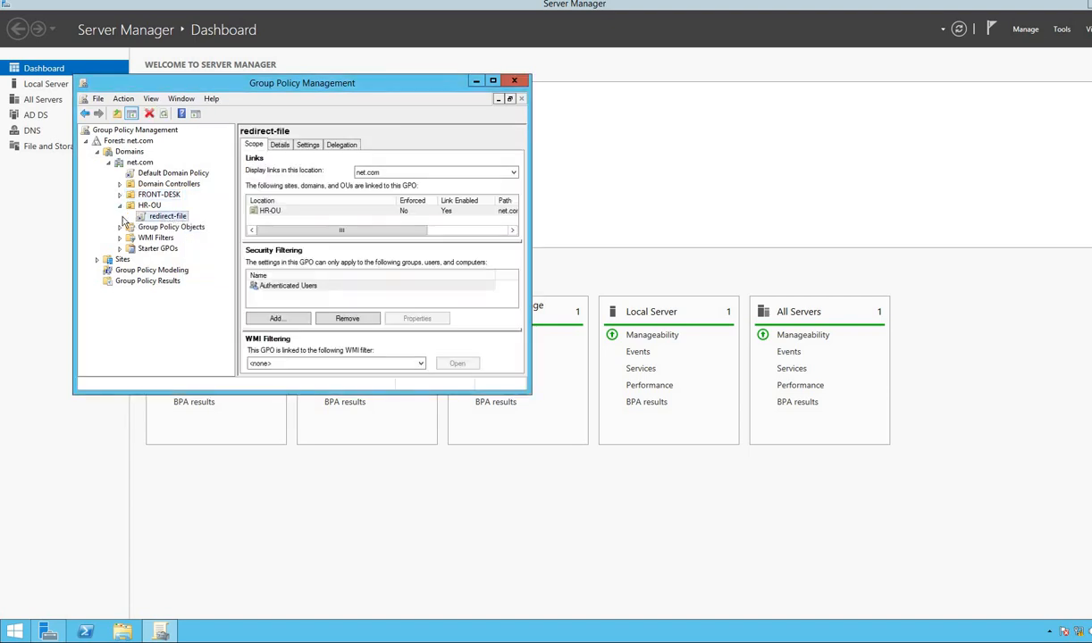
{"action": "right_click", "coordinate": [165, 217]}
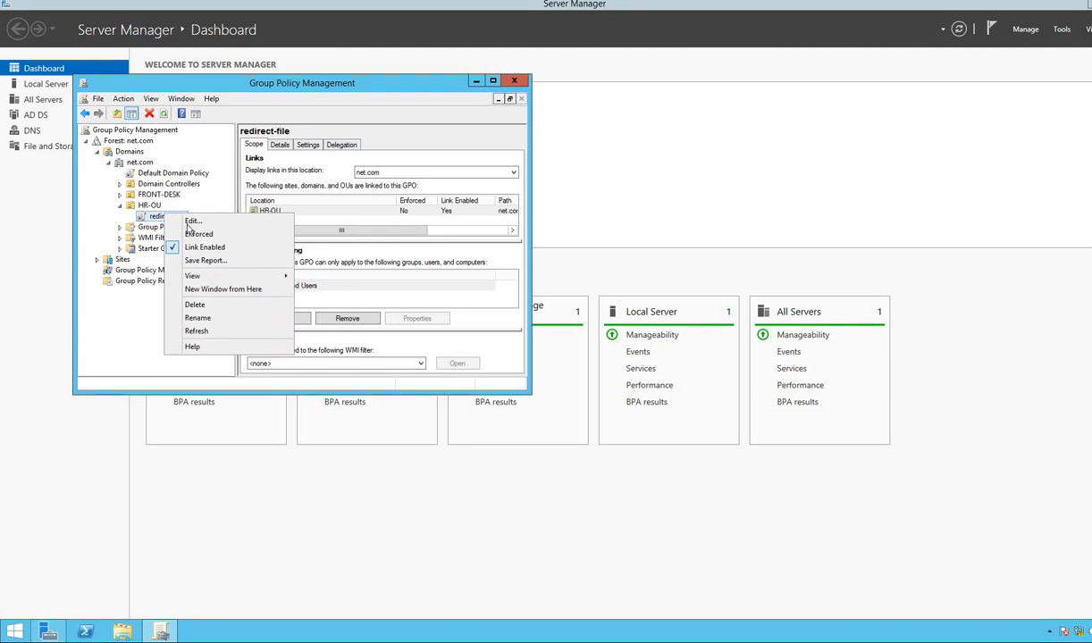
{"action": "left_click", "coordinate": [199, 221]}
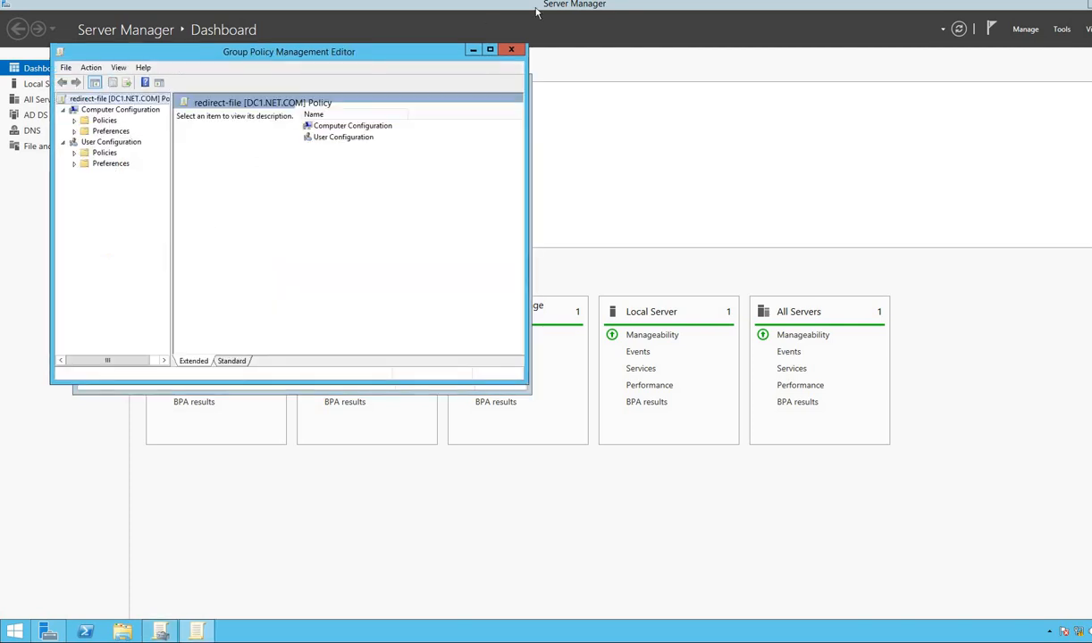
{"action": "left_click", "coordinate": [490, 51]}
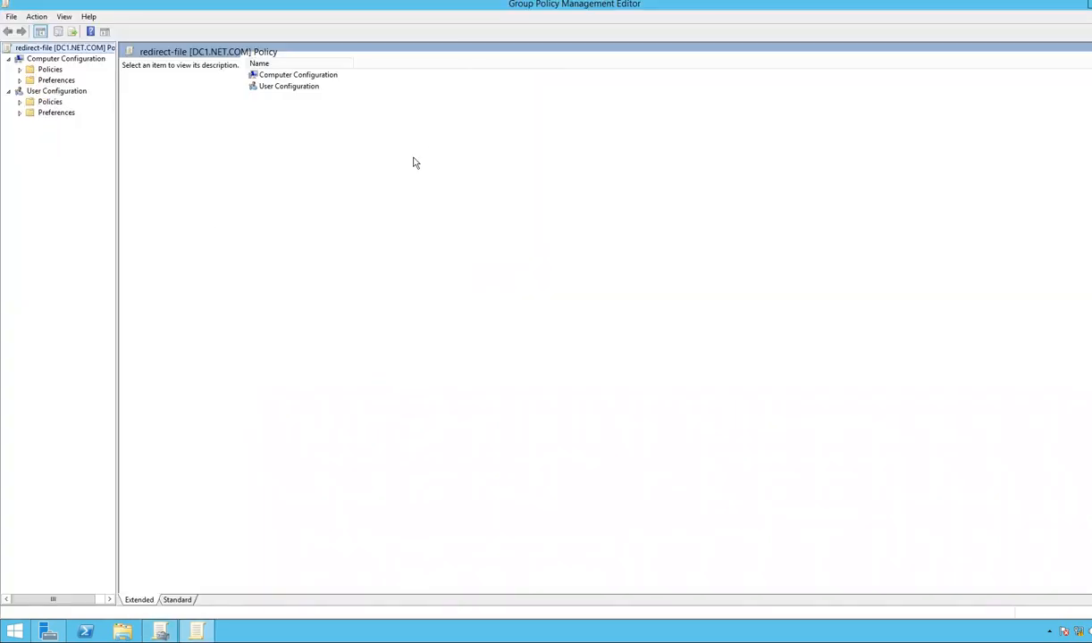
Step: Set the Desktop folder's redirection under User Configuration to Basic - Redirect everyone's folder to the same location
{"action": "left_click", "coordinate": [20, 102]}
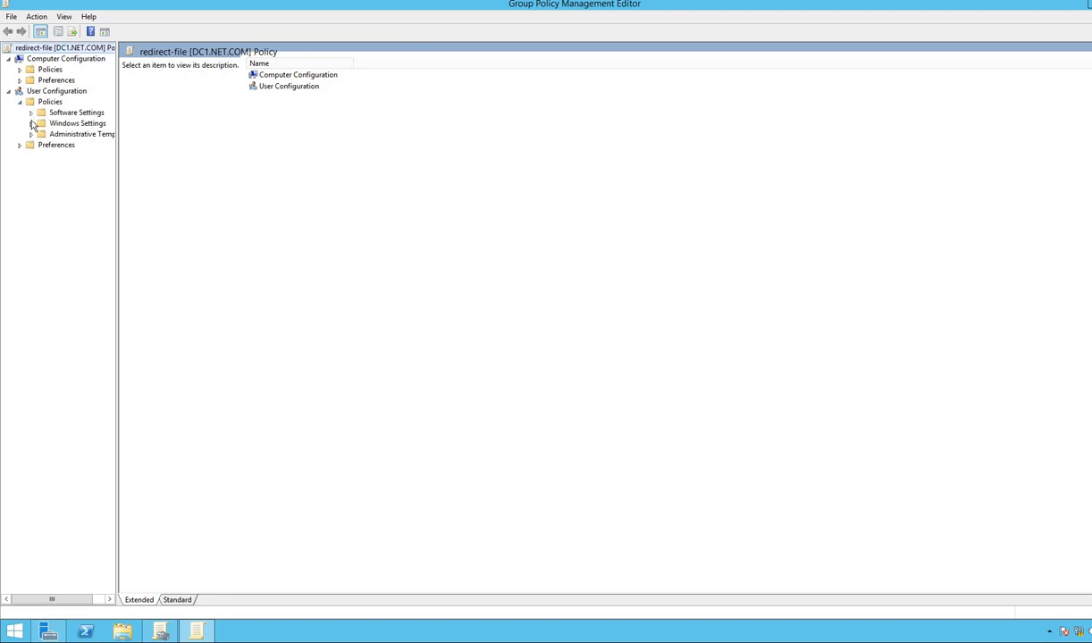
{"action": "left_click", "coordinate": [32, 124]}
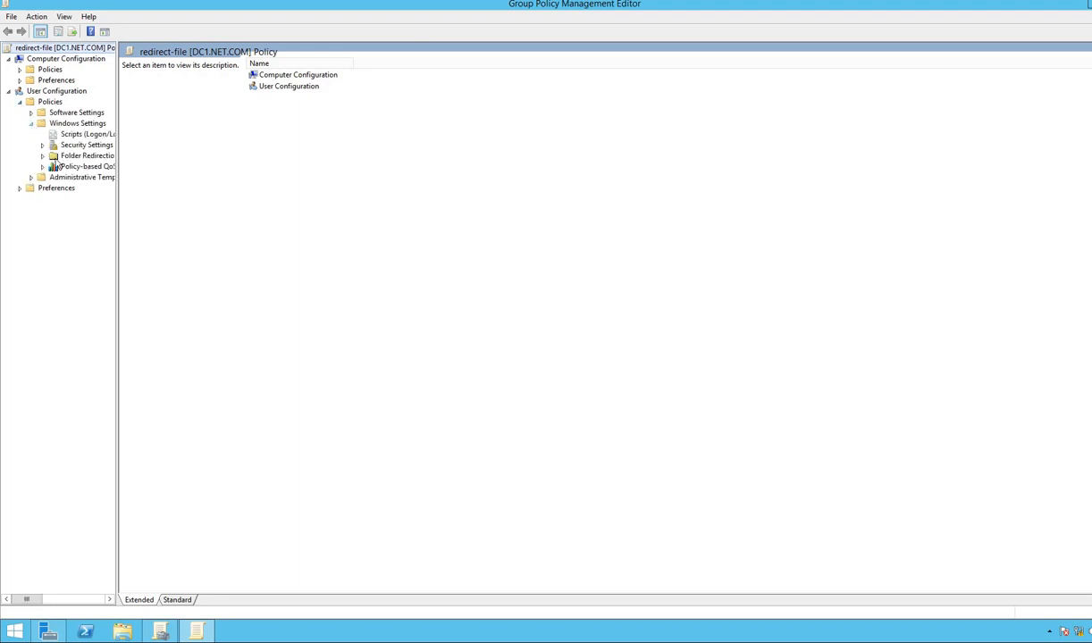
{"action": "left_click", "coordinate": [43, 156]}
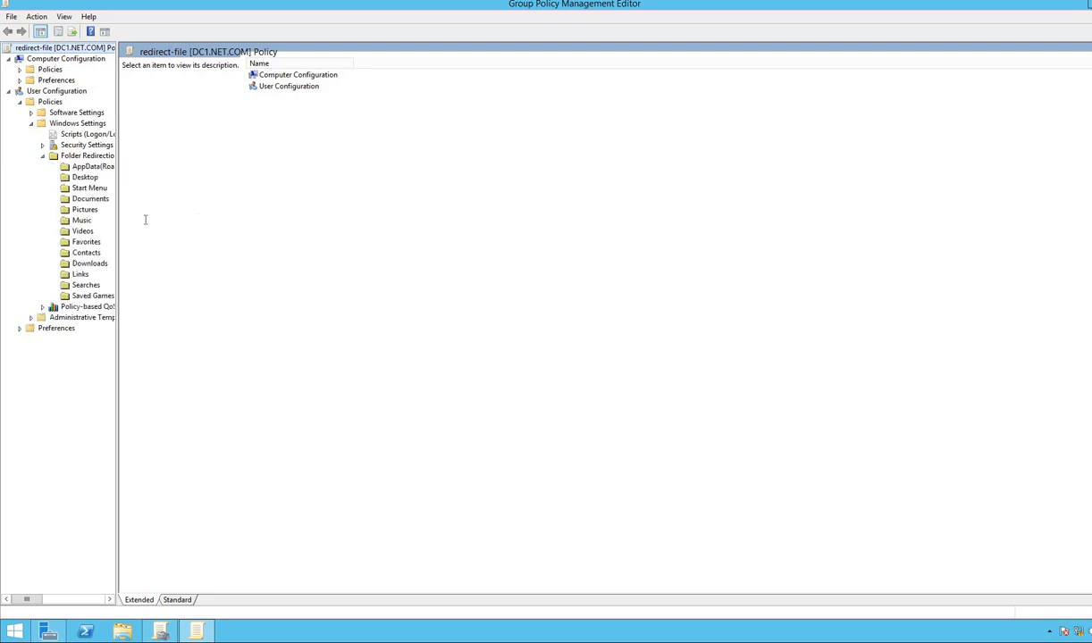
{"action": "left_click", "coordinate": [82, 178]}
{"action": "right_click", "coordinate": [83, 179]}
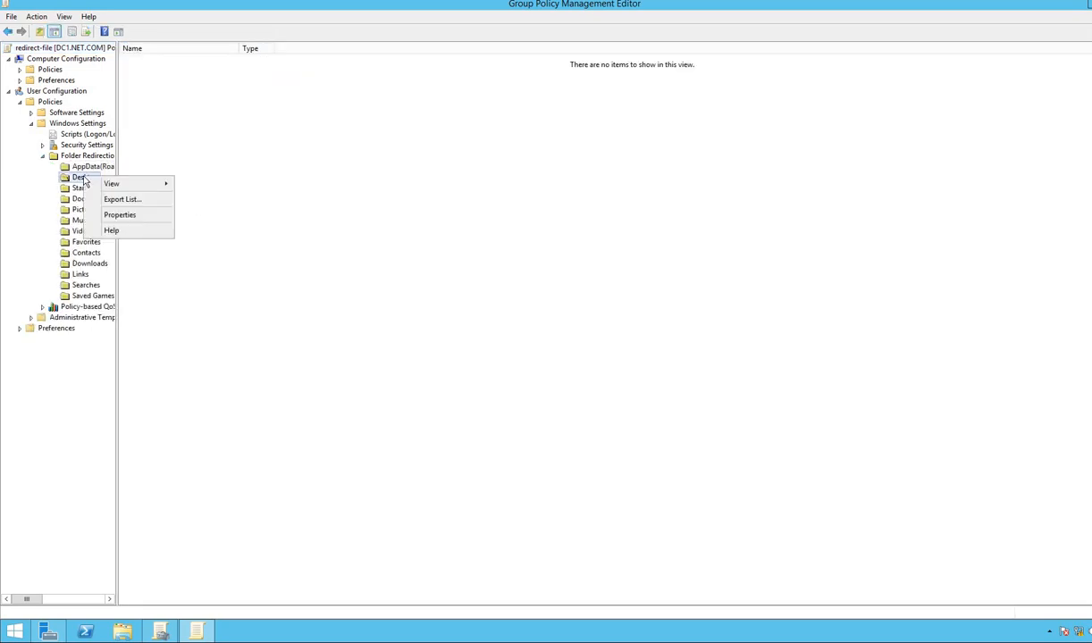
{"action": "left_click", "coordinate": [119, 216]}
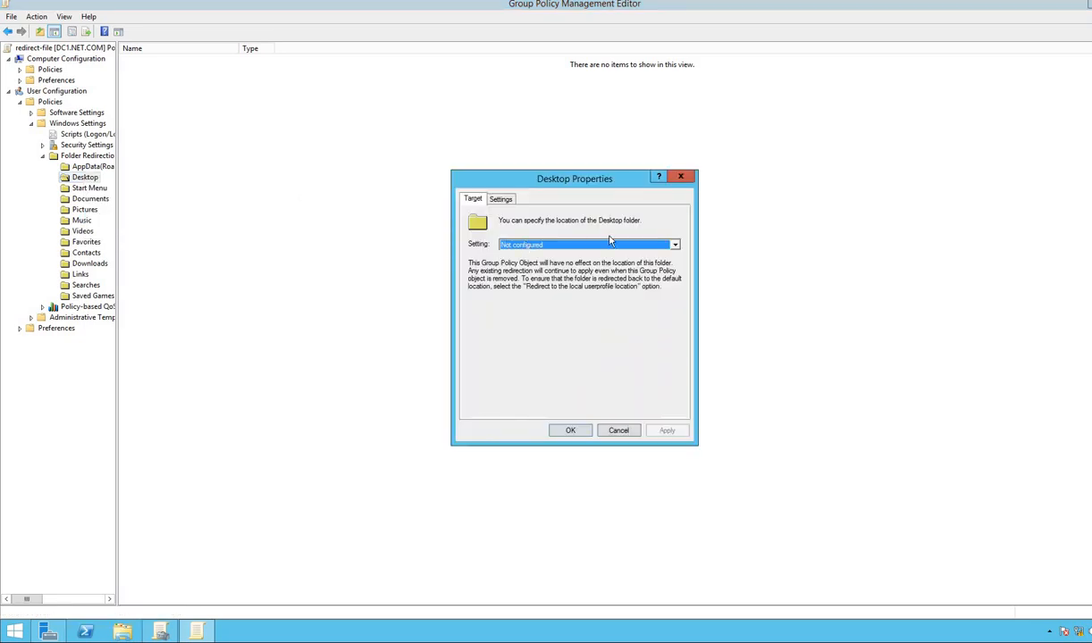
{"action": "left_click", "coordinate": [675, 246]}
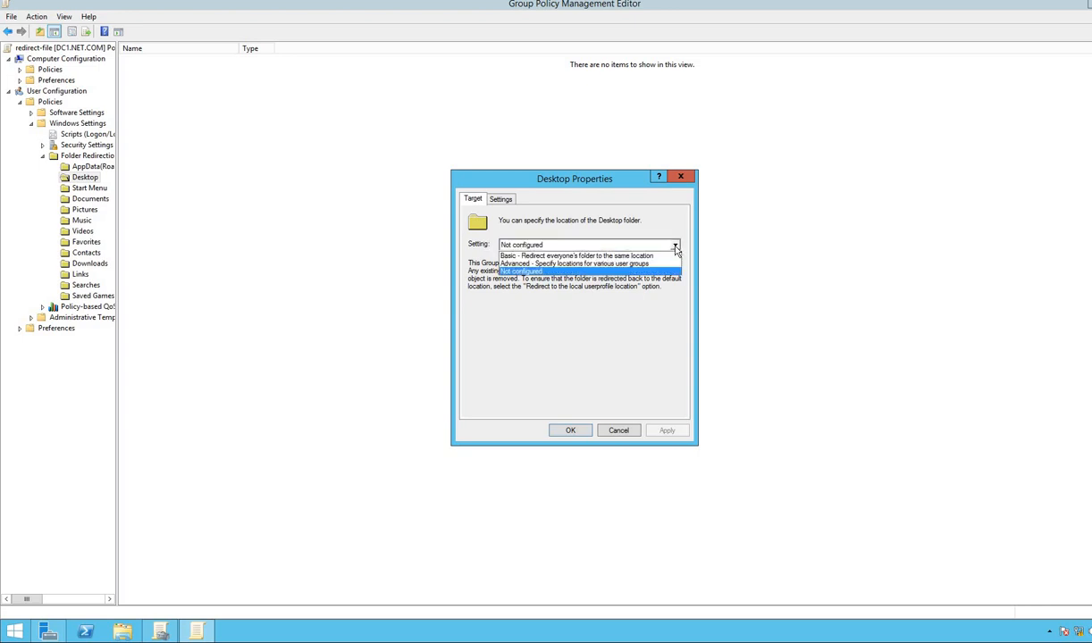
{"action": "left_click", "coordinate": [630, 256]}
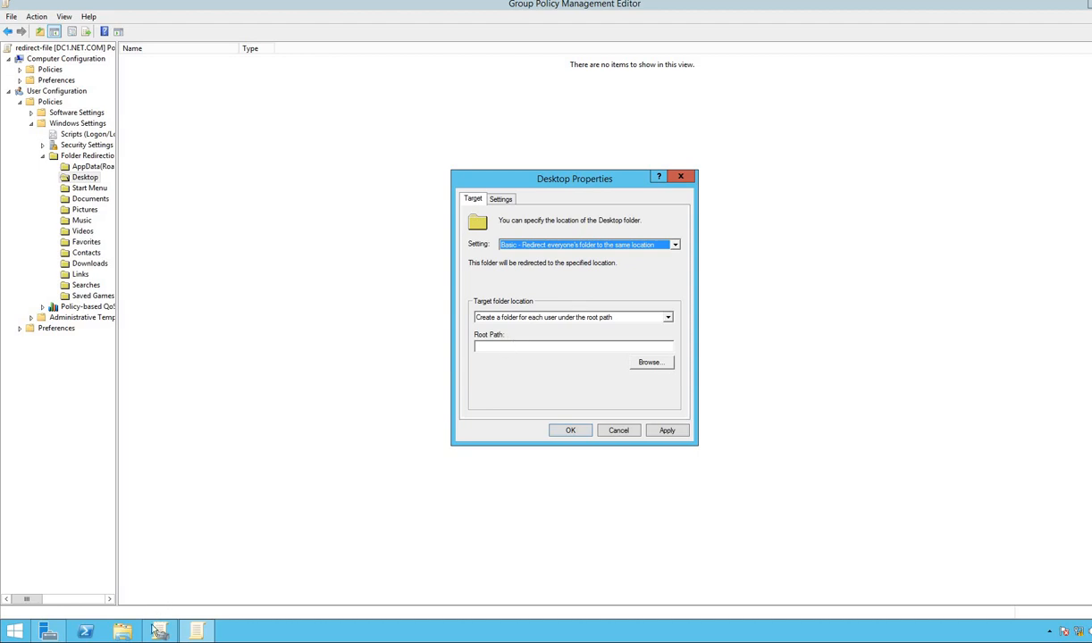
Step: Copy the network path of the REDIRECT - DATA folder from its sharing properties and close the folder windows
{"action": "left_click", "coordinate": [125, 632]}
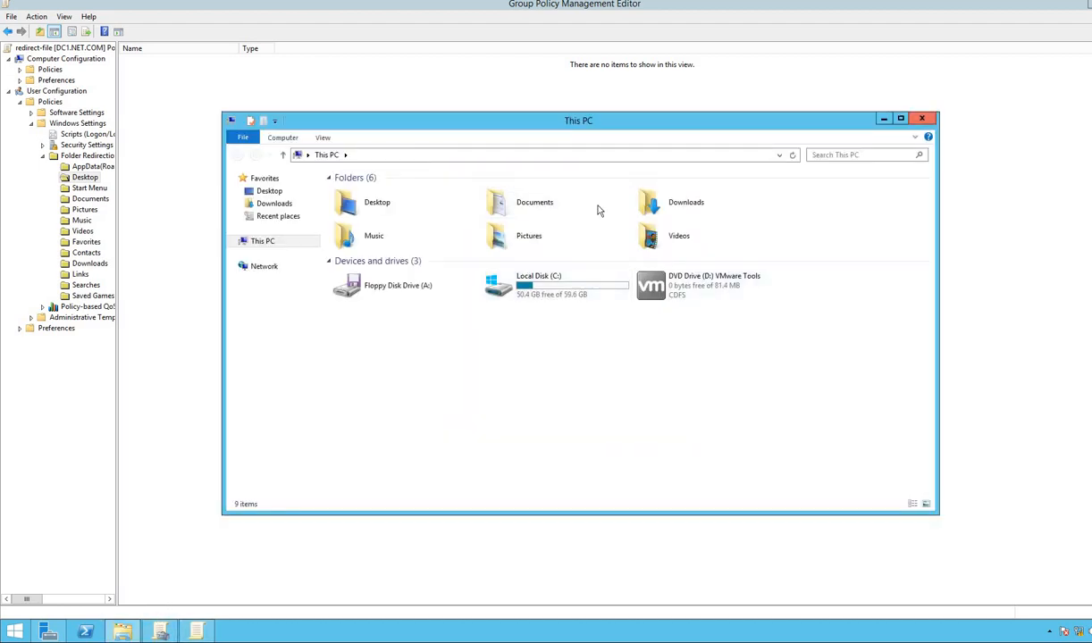
{"action": "left_click", "coordinate": [282, 198]}
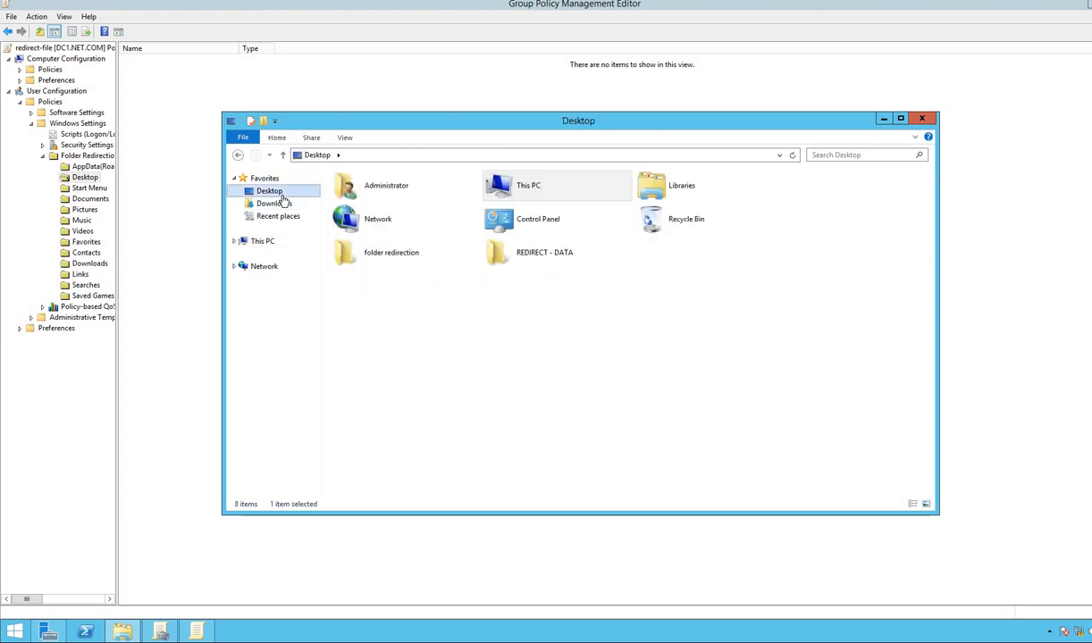
{"action": "right_click", "coordinate": [560, 256]}
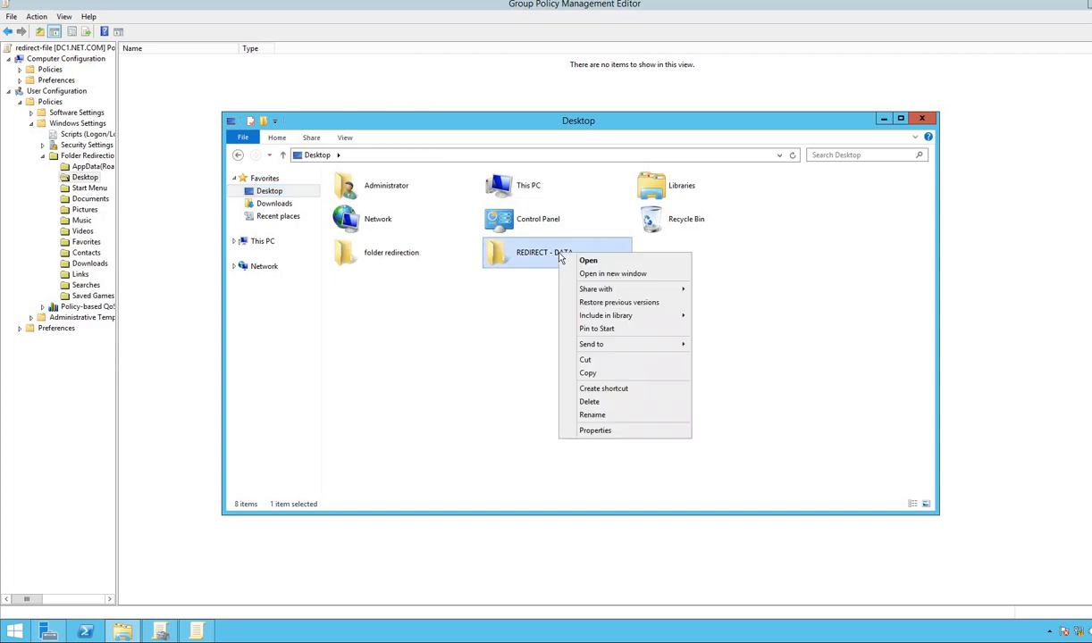
{"action": "left_click", "coordinate": [604, 432]}
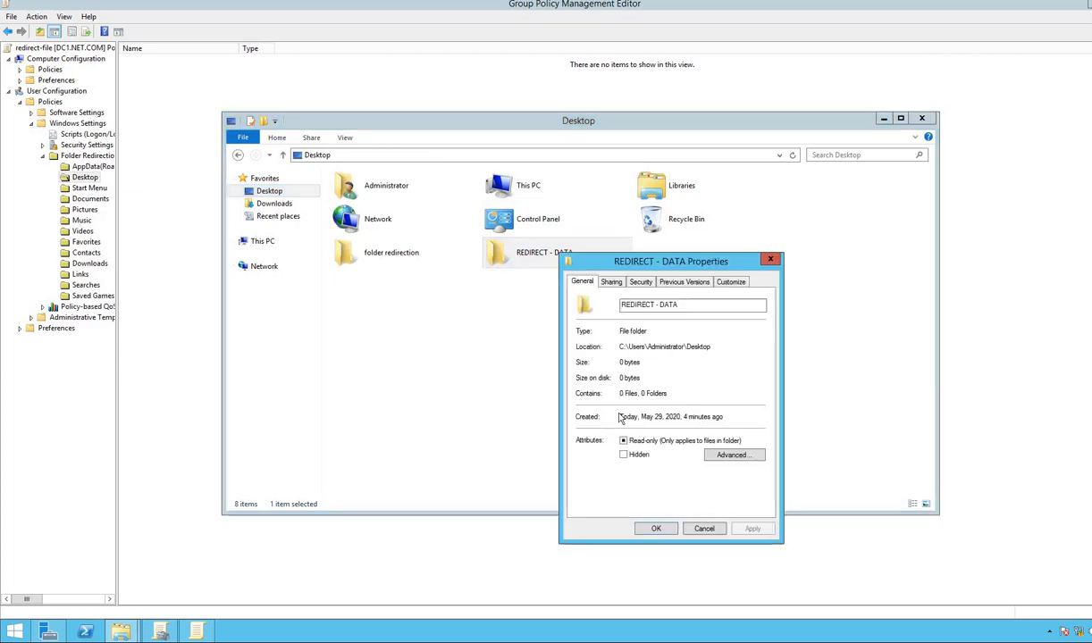
{"action": "left_click", "coordinate": [611, 283]}
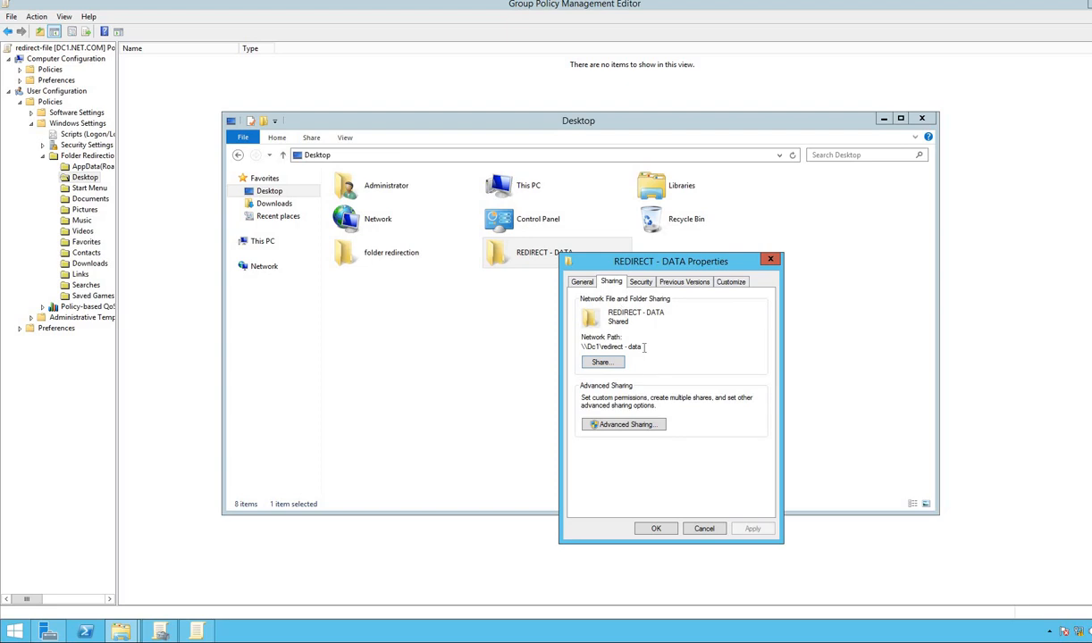
{"action": "left_click_drag", "start_coordinate": [644, 348], "coordinate": [584, 347]}
{"action": "right_click", "coordinate": [584, 346]}
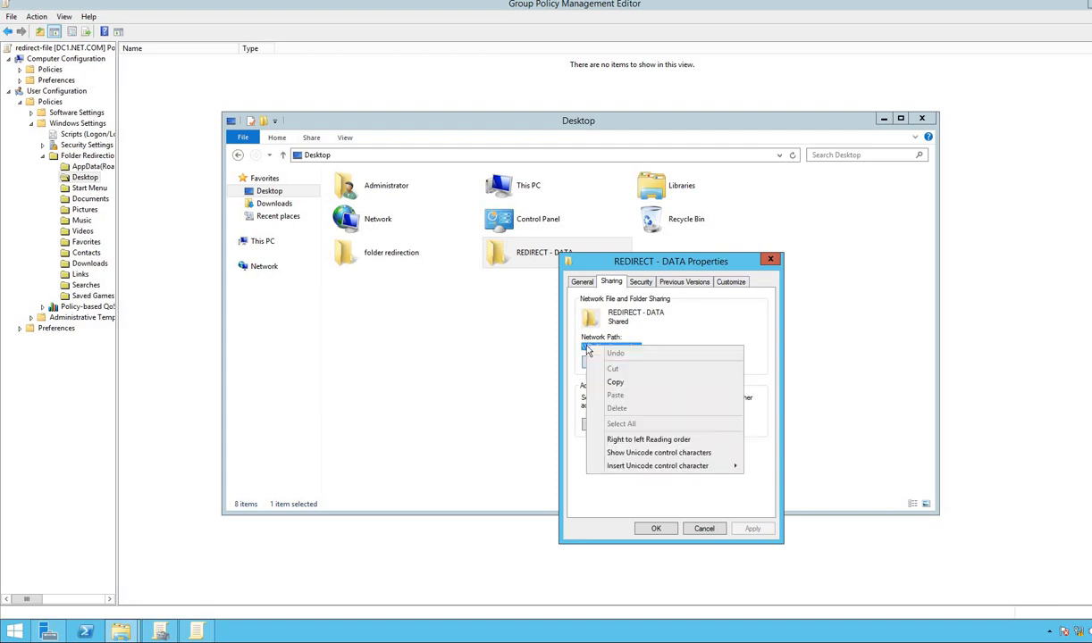
{"action": "left_click", "coordinate": [628, 380]}
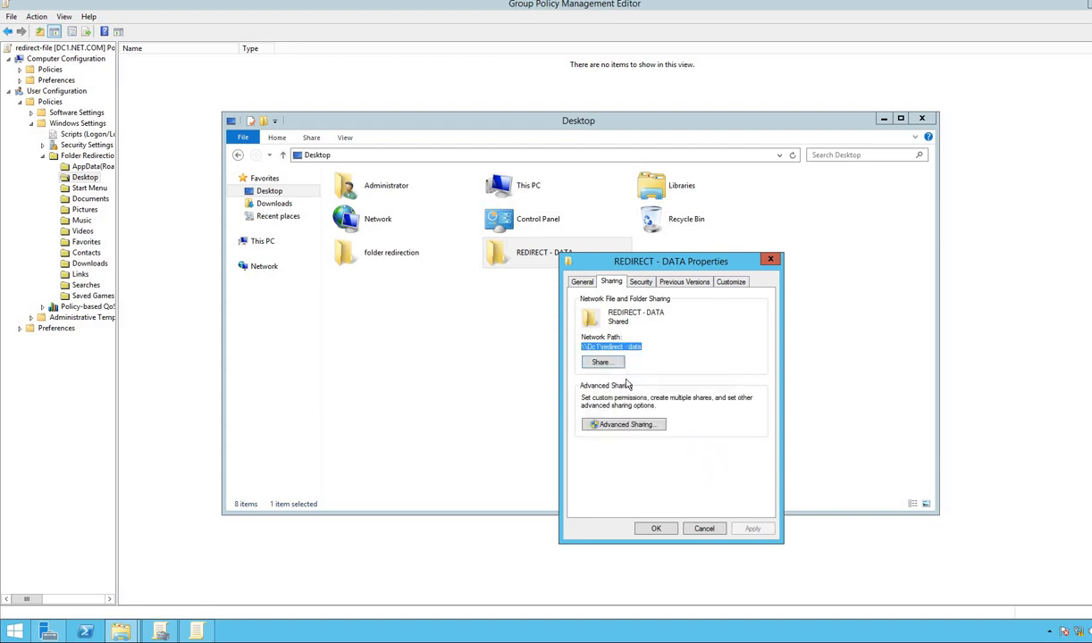
{"action": "left_click", "coordinate": [704, 529]}
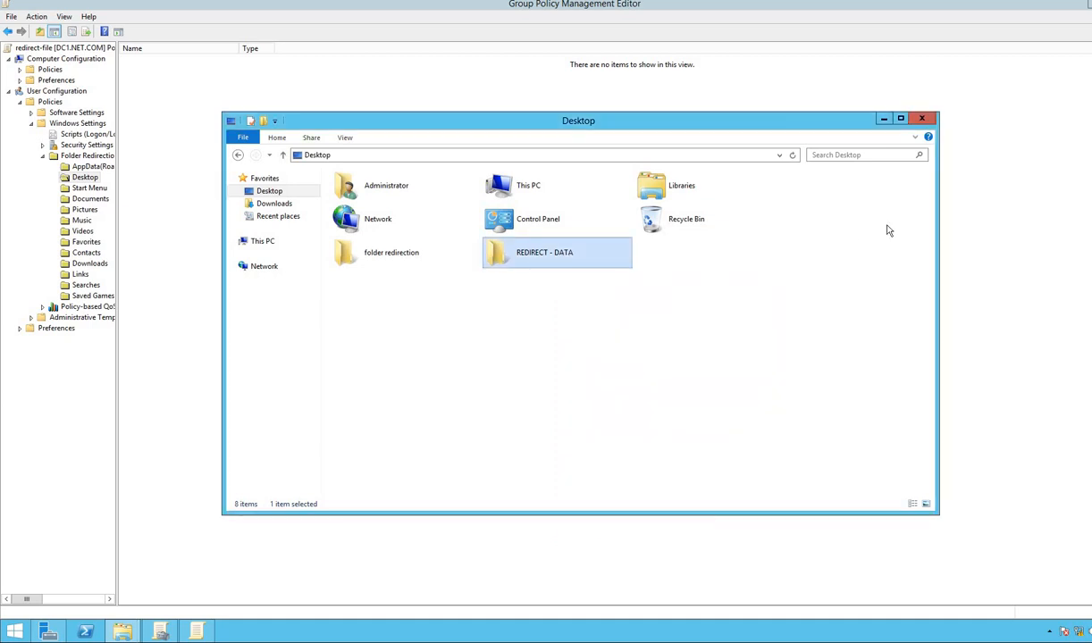
{"action": "left_click", "coordinate": [922, 119]}
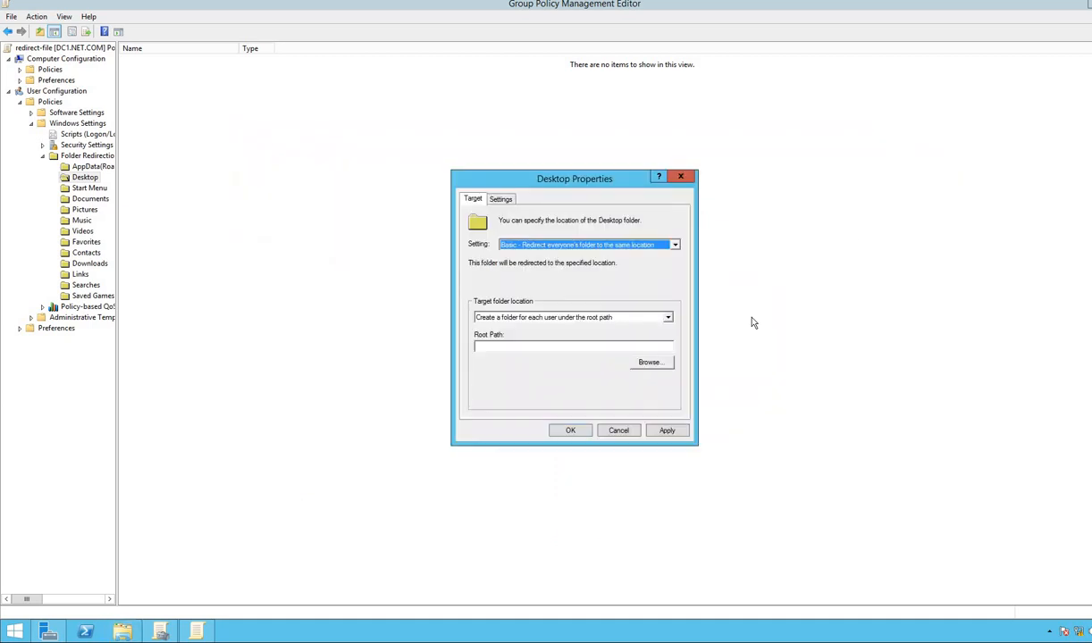
Step: Set the Desktop redirection's root path to the copied \\Dc1\redirect - data and turn off the user's exclusive rights to Desktop
{"action": "right_click", "coordinate": [514, 346]}
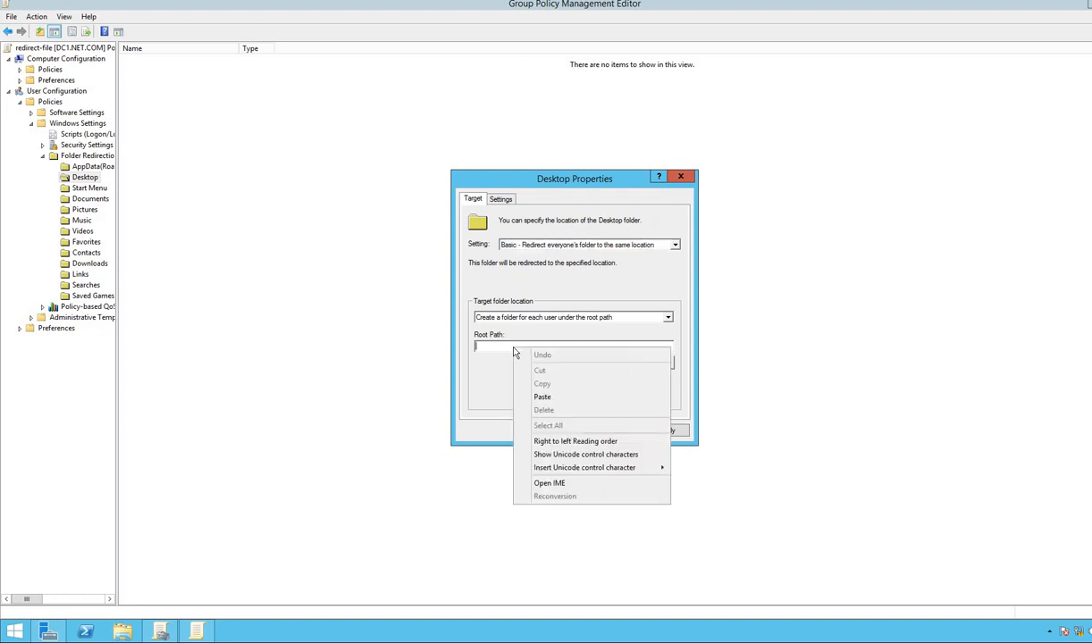
{"action": "left_click", "coordinate": [542, 398]}
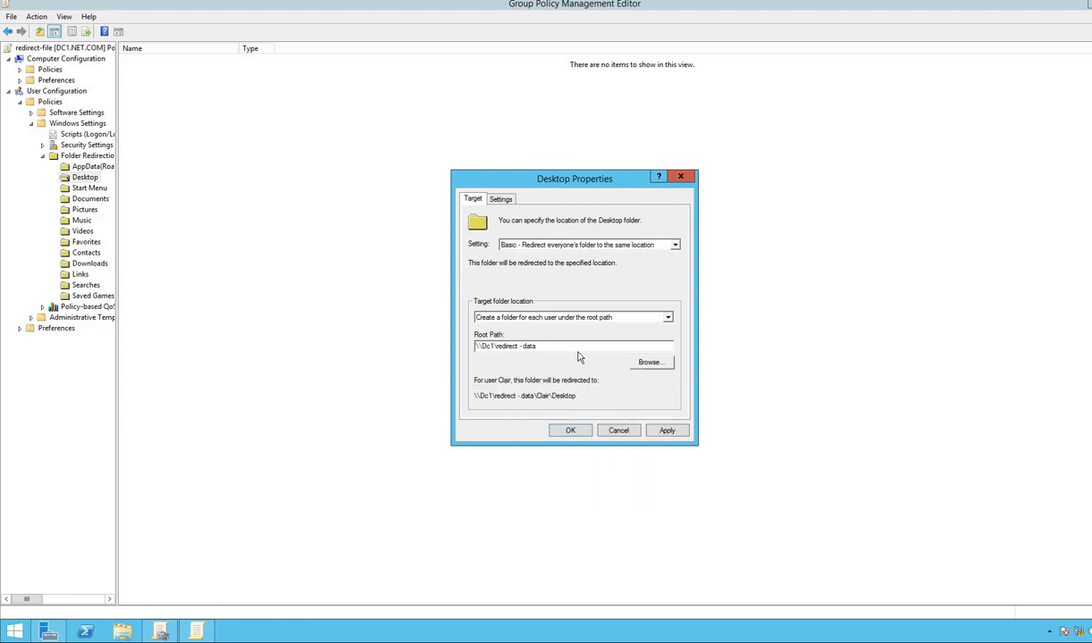
{"action": "left_click", "coordinate": [498, 204]}
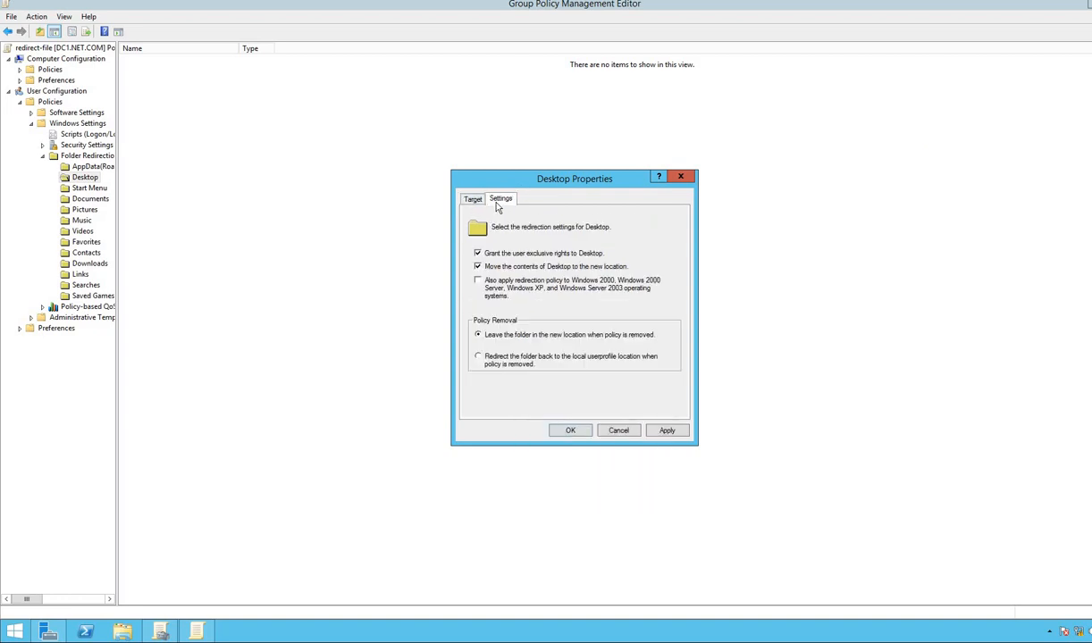
{"action": "left_click", "coordinate": [478, 254]}
{"action": "left_click", "coordinate": [581, 432]}
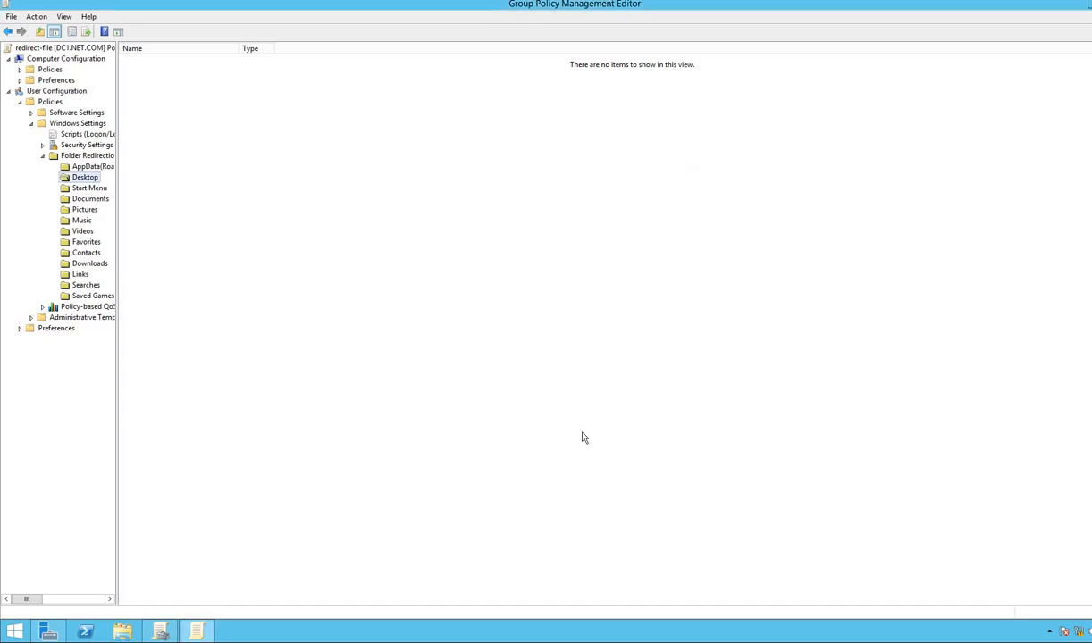
Step: Set Documents to Basic - Redirect everyone's folder to the same location, with \\Dc1\redirect - data as the root path
{"action": "left_click", "coordinate": [89, 200]}
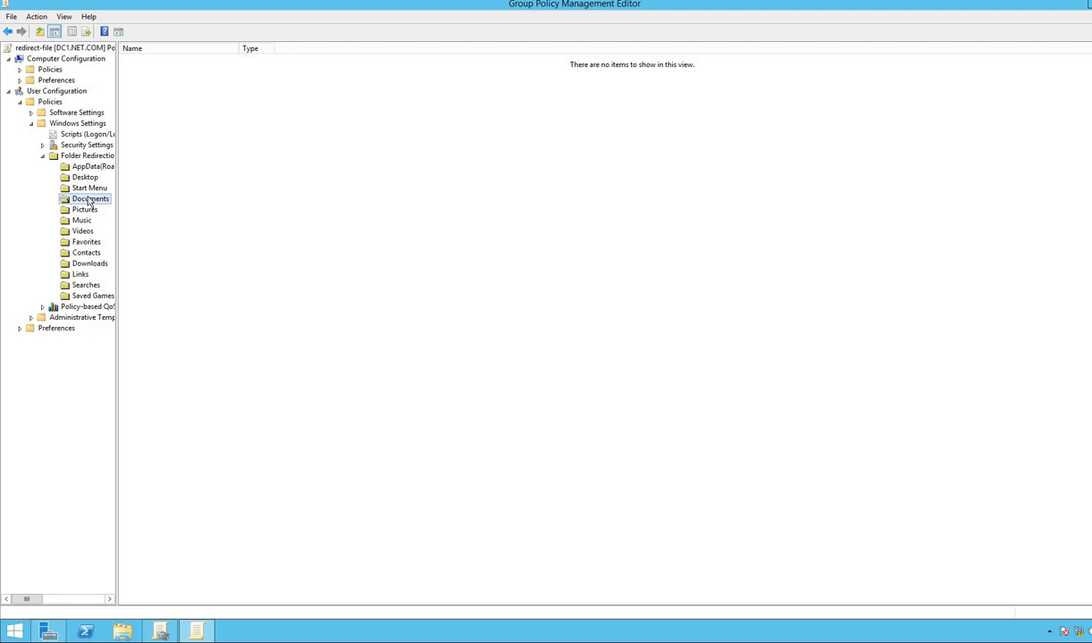
{"action": "right_click", "coordinate": [90, 200]}
{"action": "left_click", "coordinate": [125, 236]}
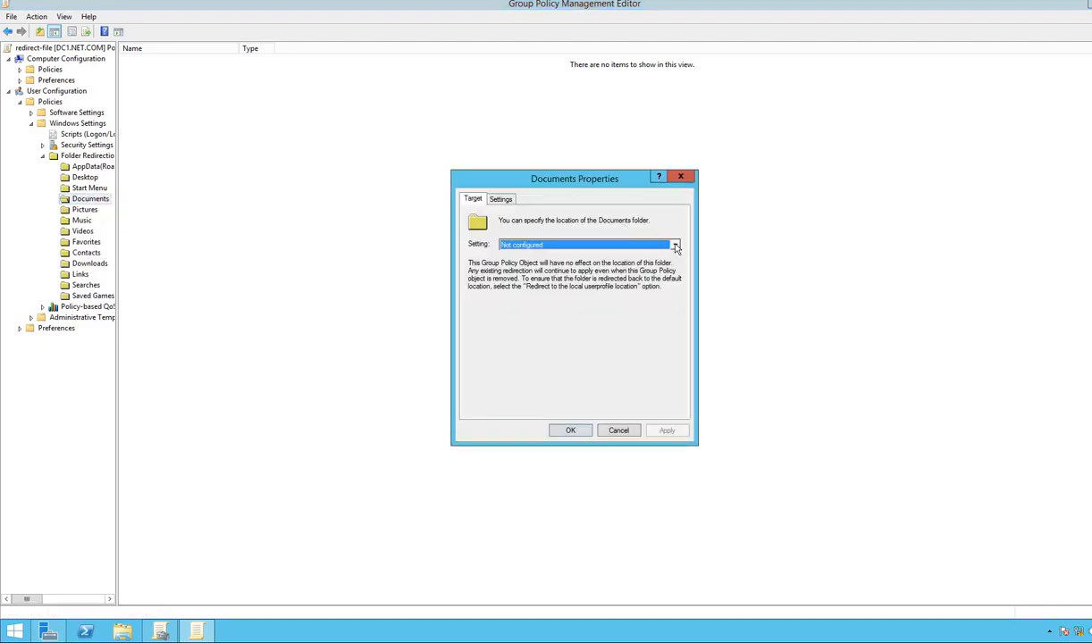
{"action": "left_click", "coordinate": [675, 246]}
{"action": "left_click", "coordinate": [626, 253]}
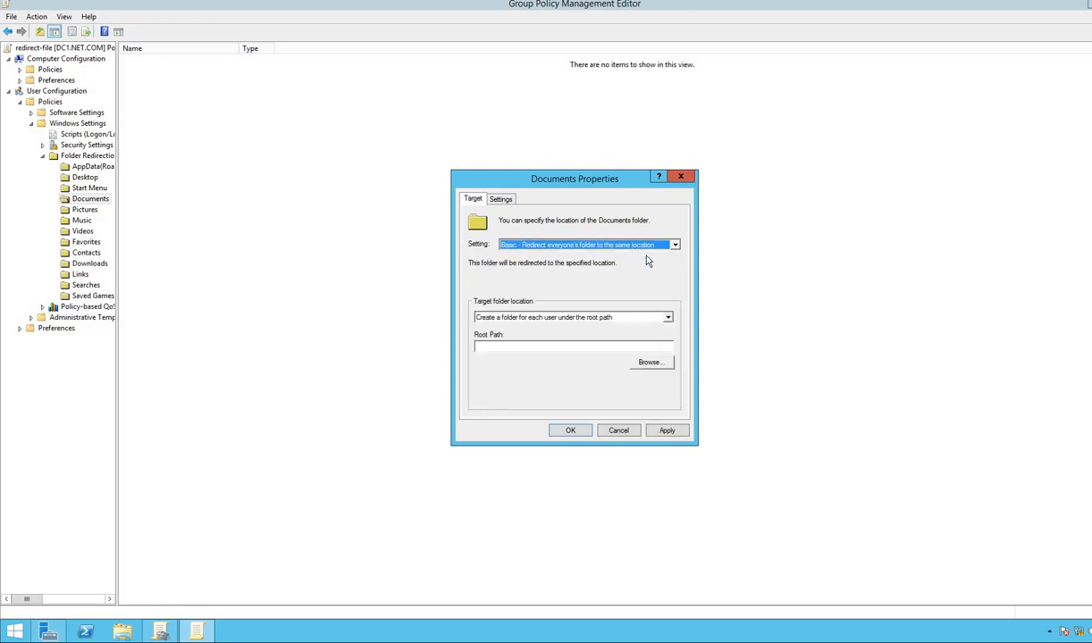
{"action": "right_click", "coordinate": [489, 347]}
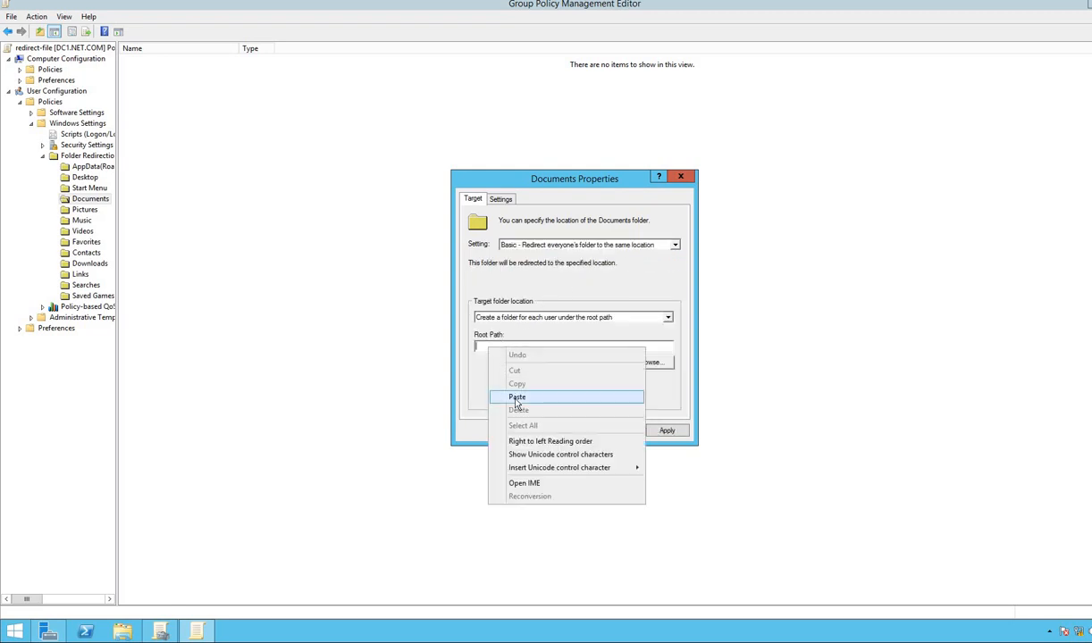
{"action": "left_click", "coordinate": [517, 398]}
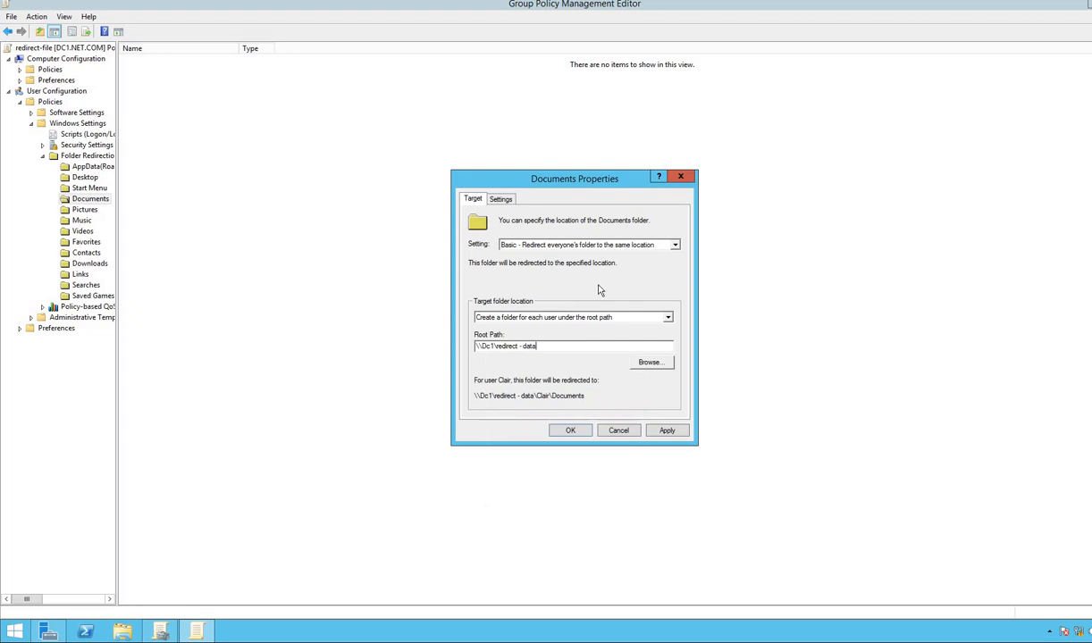
Step: Turn off exclusive user rights to Documents and also apply its redirection policy to Windows 2000, XP and Server 2003 systems
{"action": "left_click", "coordinate": [502, 199]}
{"action": "left_click", "coordinate": [478, 254]}
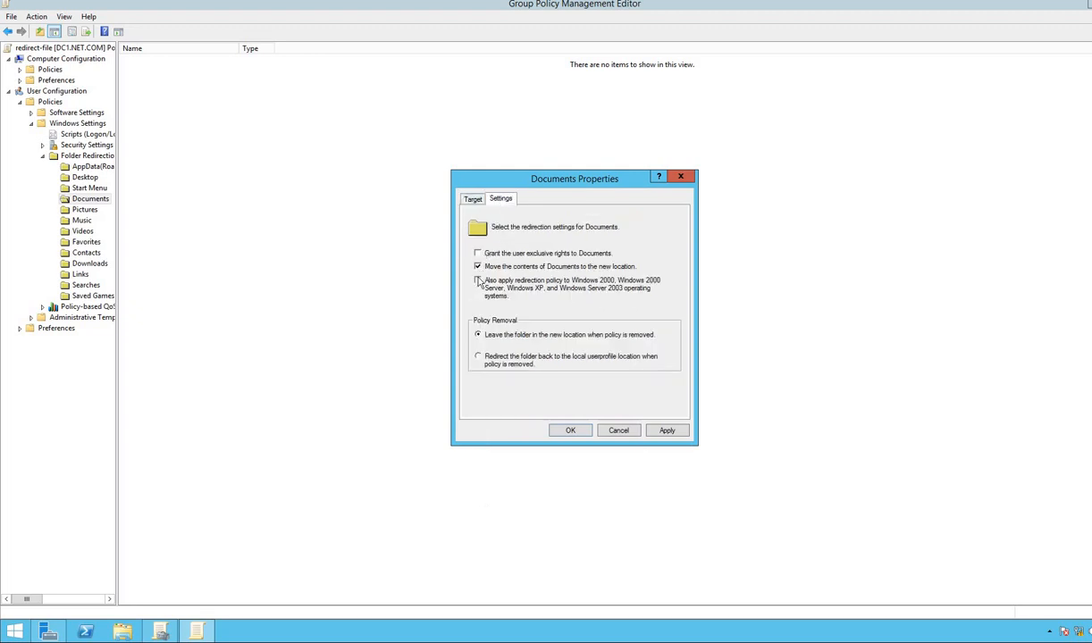
{"action": "left_click", "coordinate": [478, 280]}
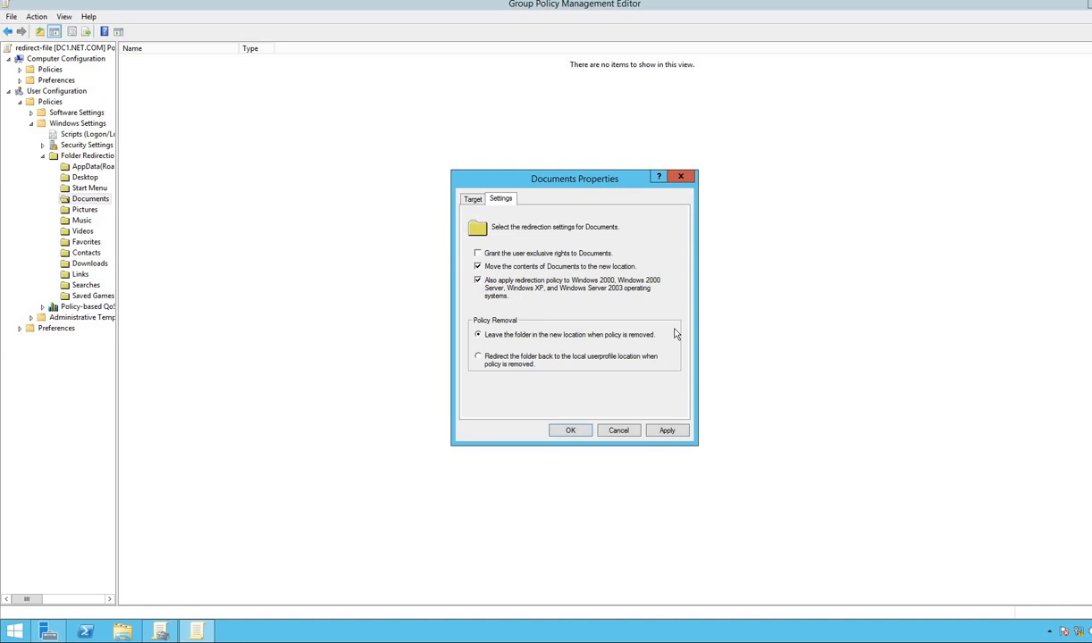
{"action": "left_click", "coordinate": [663, 431]}
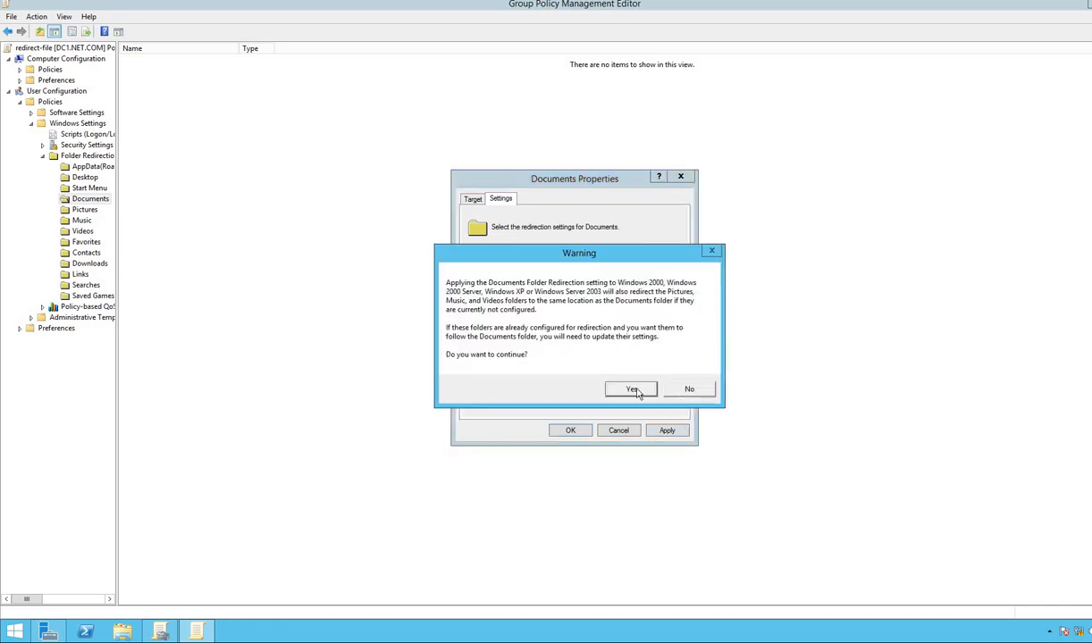
{"action": "left_click", "coordinate": [607, 373]}
{"action": "left_click", "coordinate": [570, 433]}
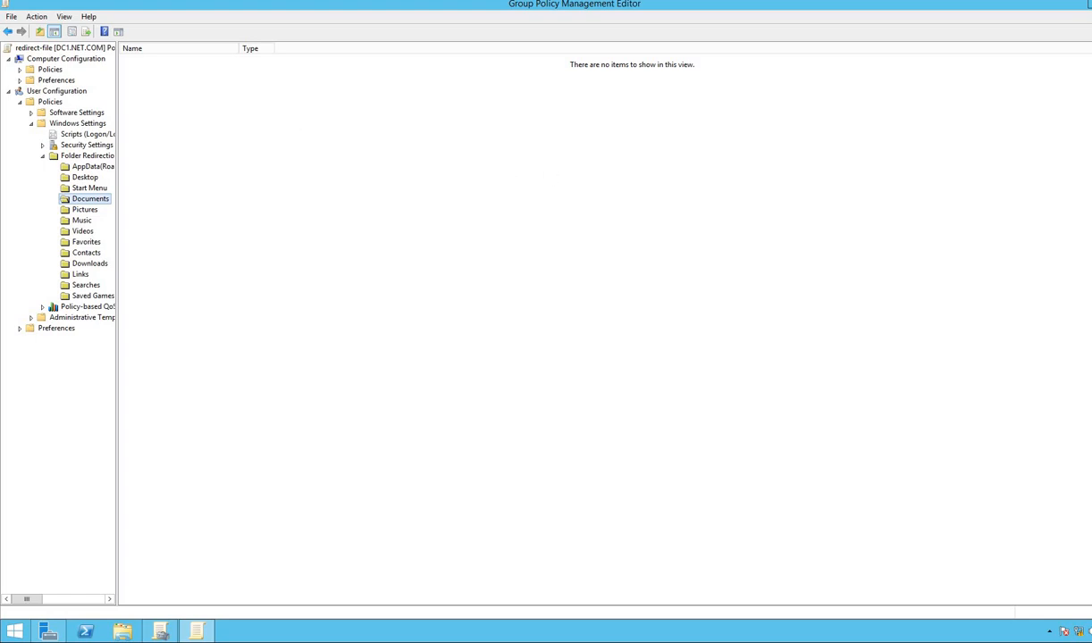
Step: Close the Group Policy windows and check the users in HR-OU in Active Directory Users and Computers
{"action": "left_click", "coordinate": [1087, 6]}
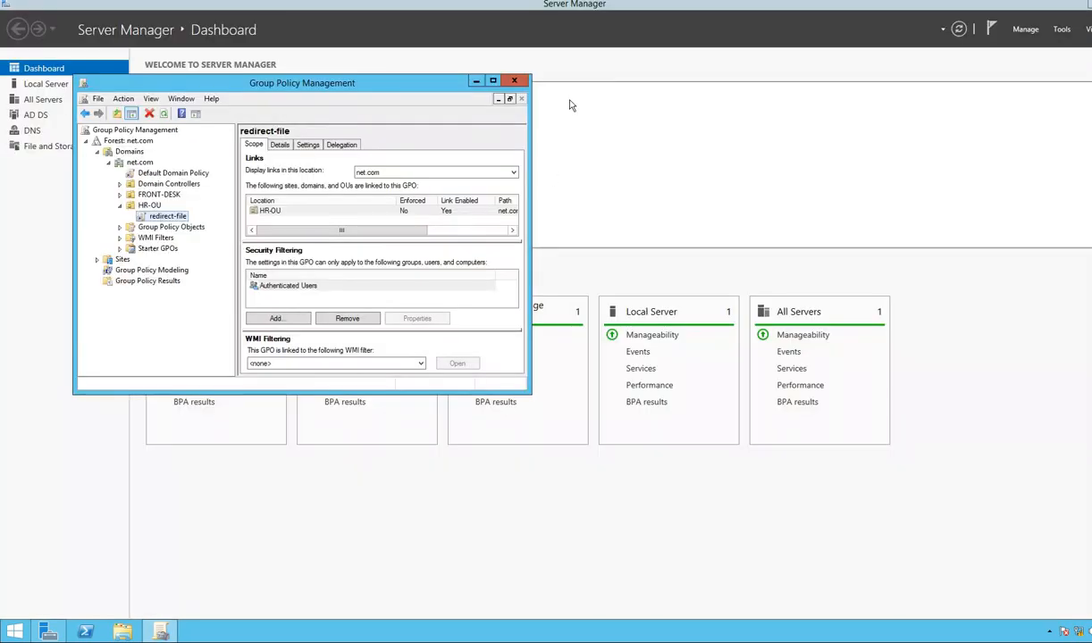
{"action": "left_click", "coordinate": [515, 82]}
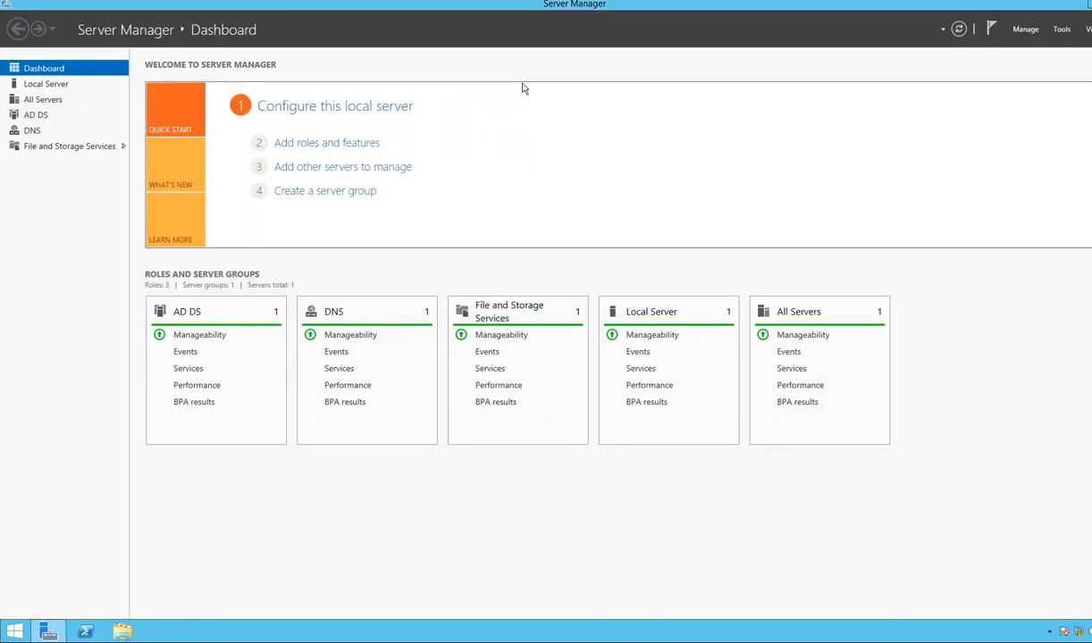
{"action": "left_click", "coordinate": [1060, 30]}
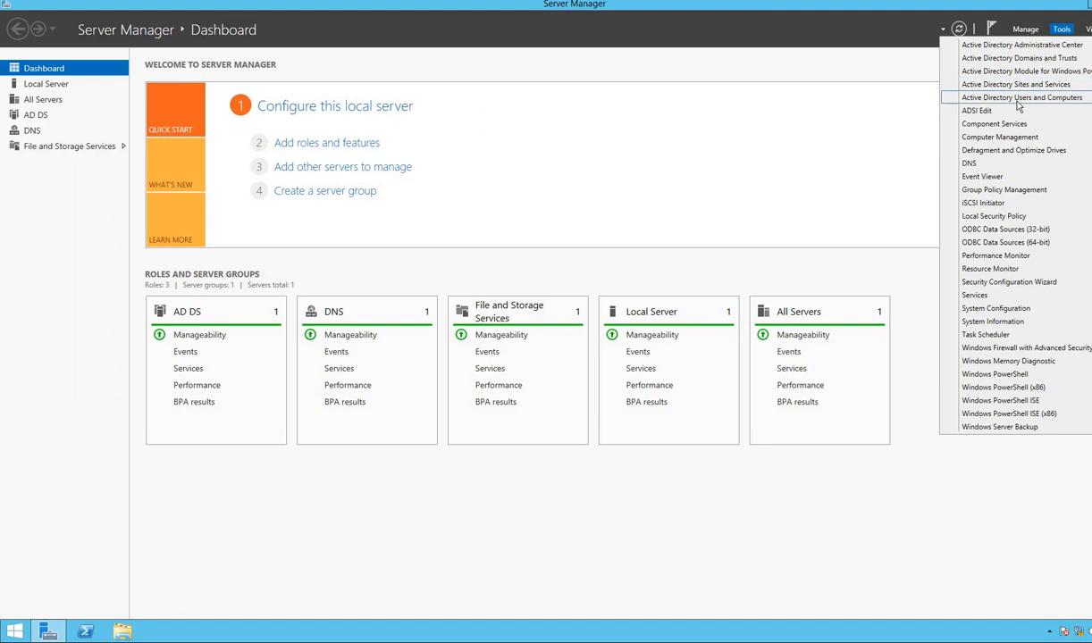
{"action": "left_click", "coordinate": [1017, 99]}
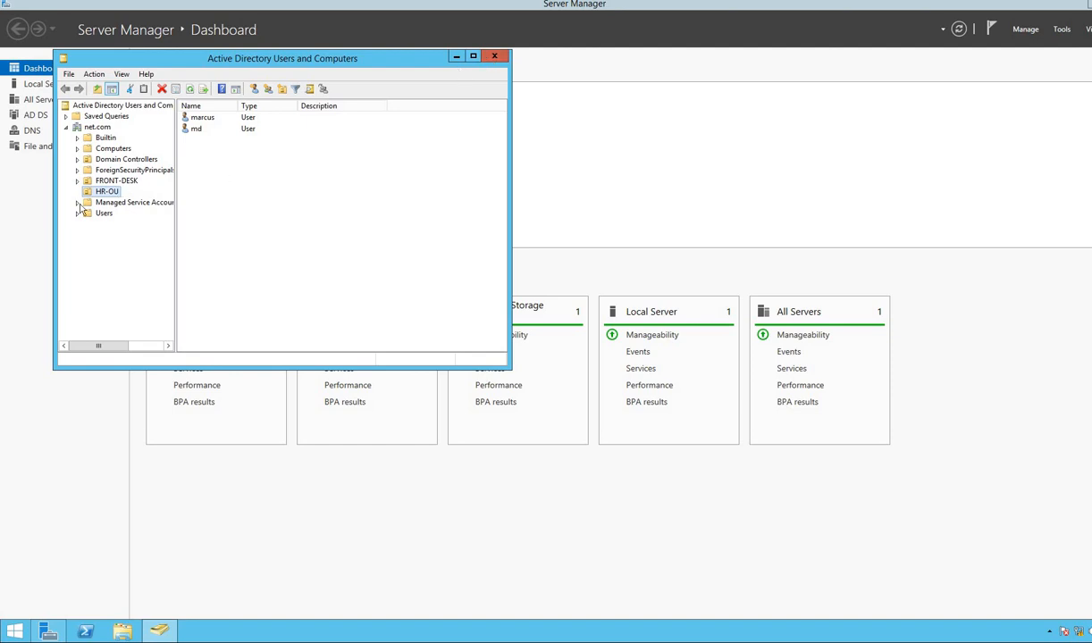
{"action": "left_click", "coordinate": [494, 56]}
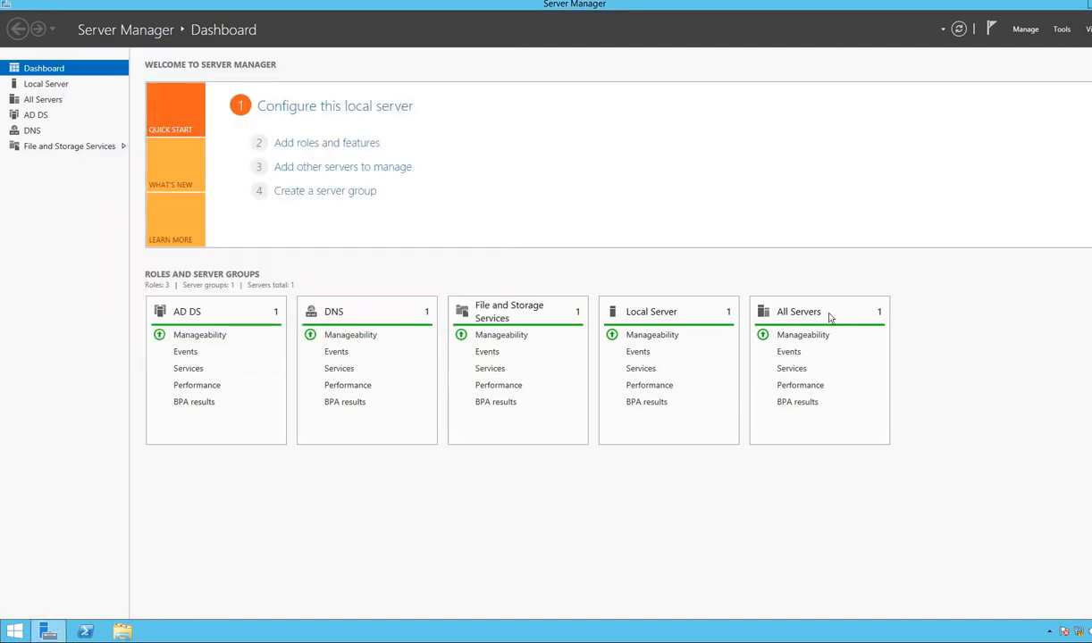
Step: Force a Group Policy update on the server with gpupdate /force and switch to the windows8 virtual machine
{"action": "key", "text": "super+r"}
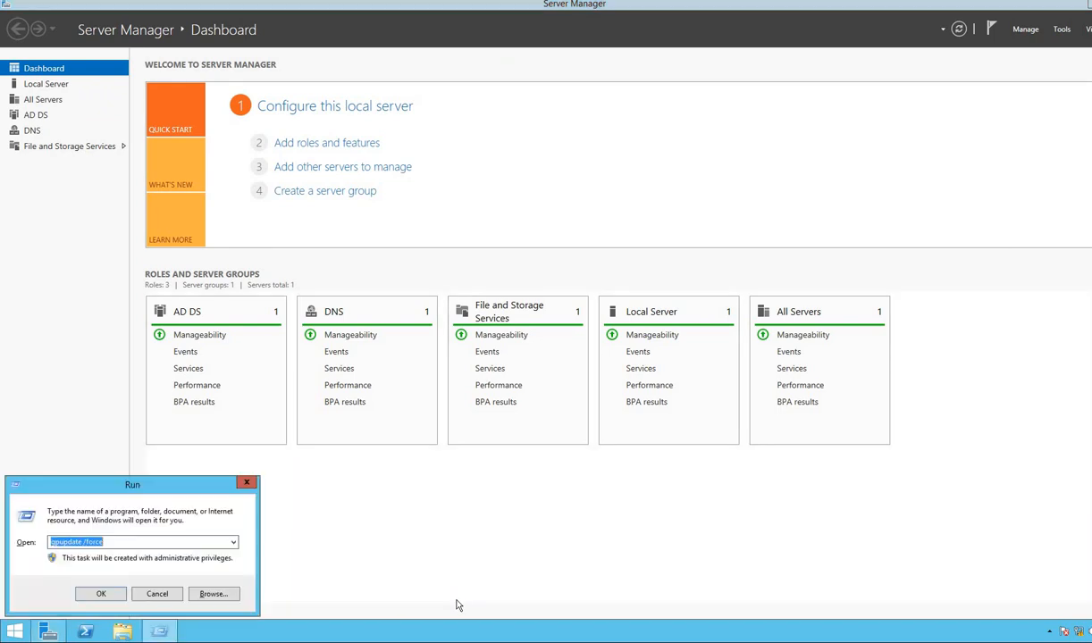
{"action": "key", "text": "Return"}
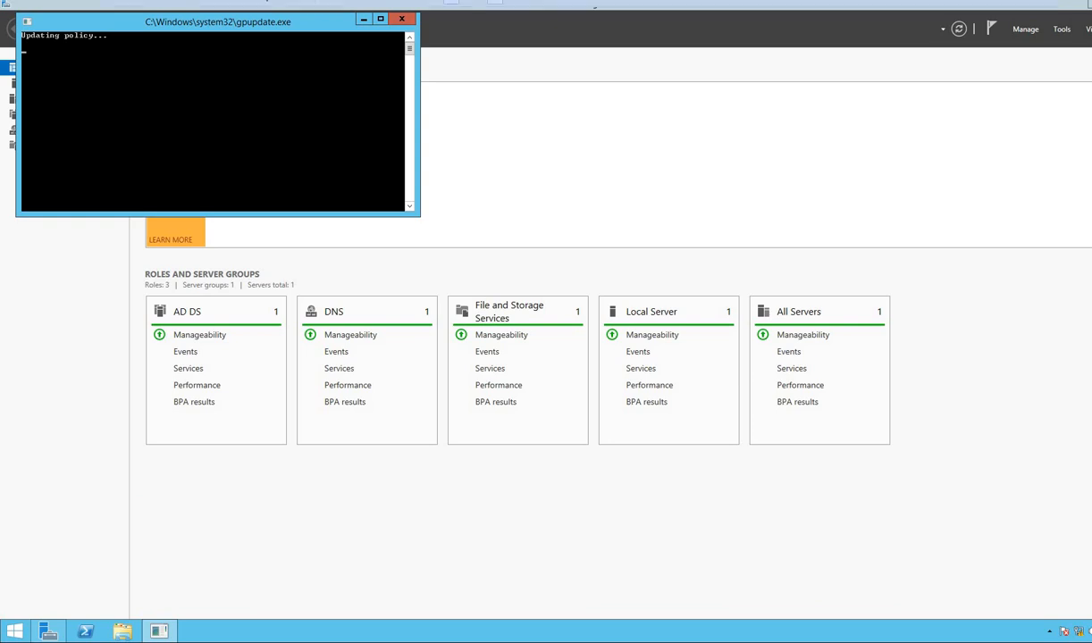
{"action": "left_click", "coordinate": [384, 9]}
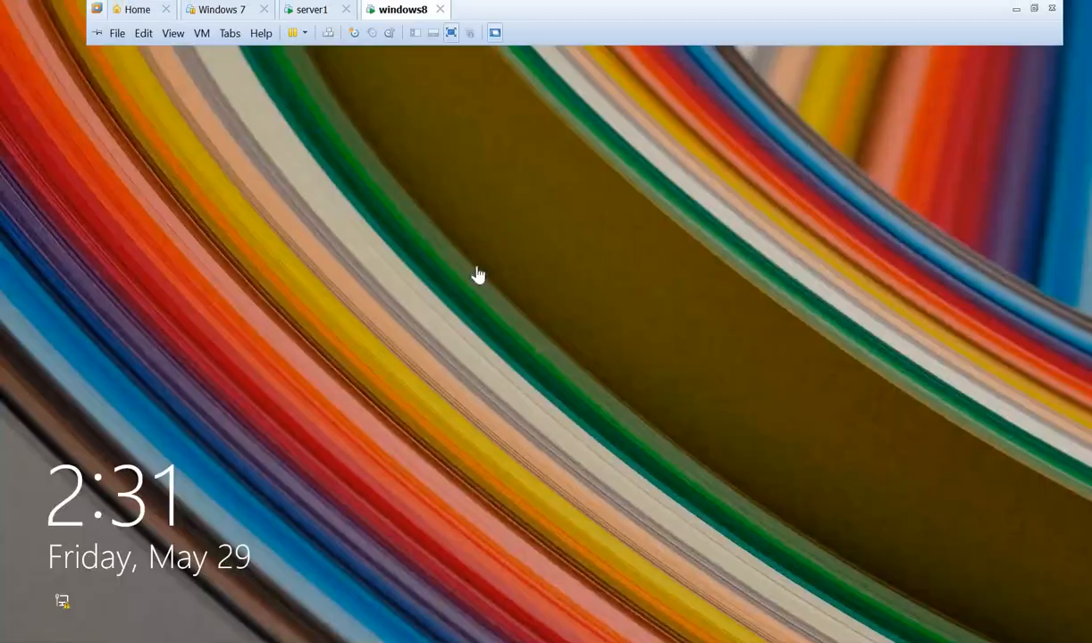
Step: Sign in to the NET domain on the Windows 8 client as md with the account password
{"action": "left_click", "coordinate": [278, 118]}
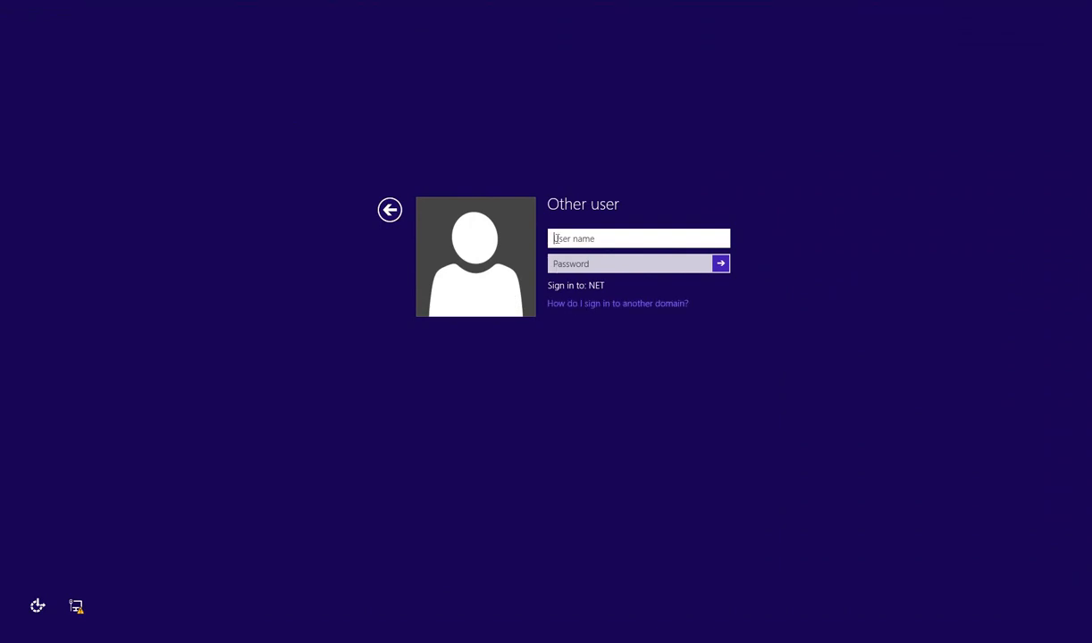
{"action": "type", "text": "md"}
{"action": "key", "text": "Tab"}
{"action": "type", "text": "•"}
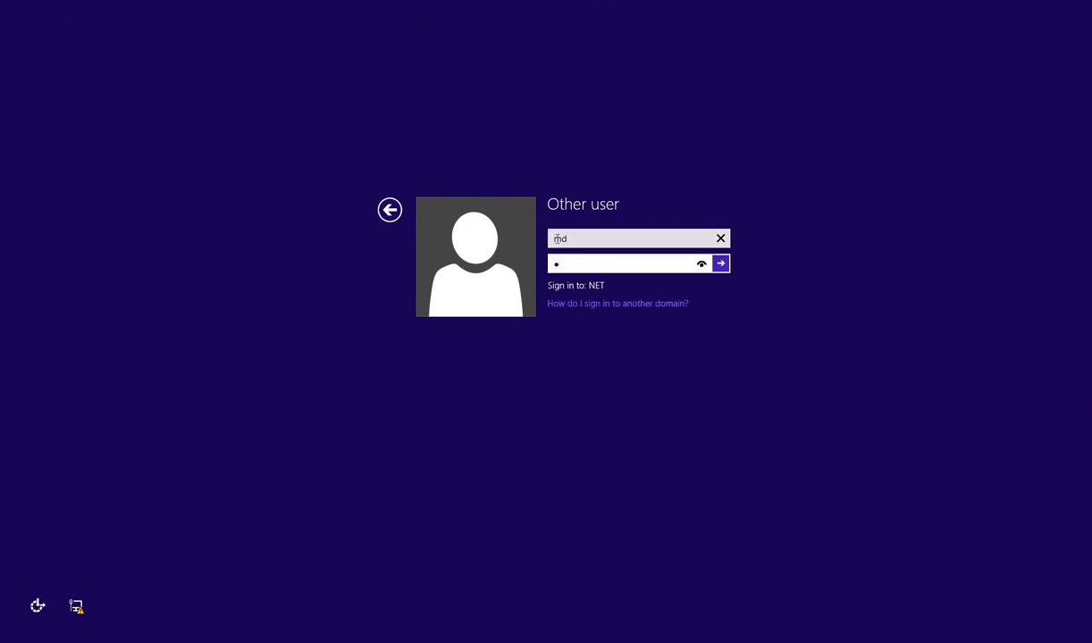
{"action": "type", "text": "••••••••"}
{"action": "key", "text": "Return"}
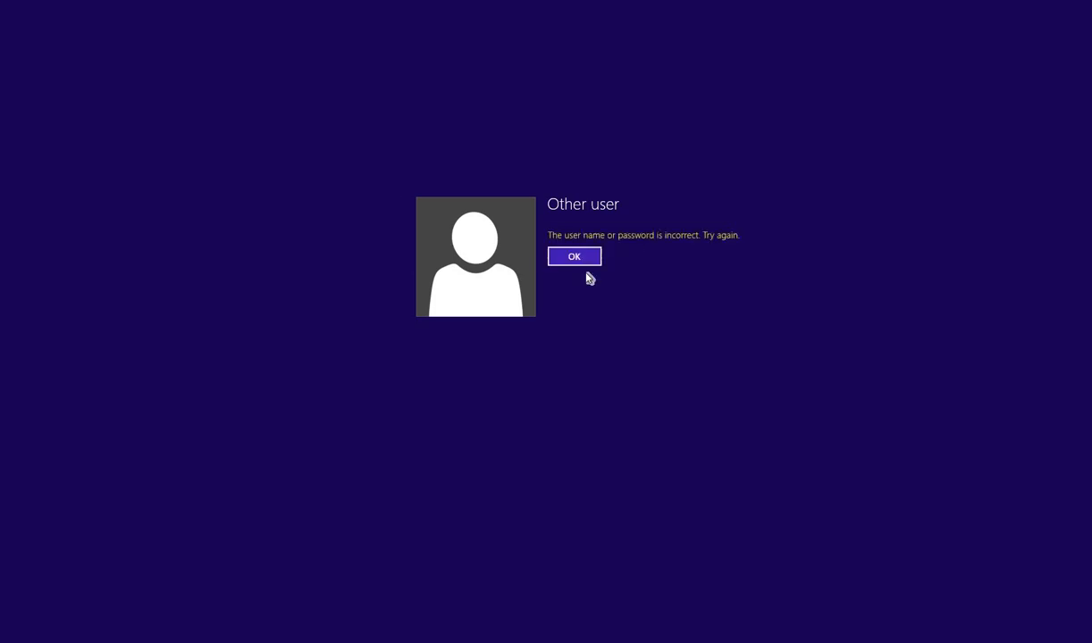
{"action": "left_click", "coordinate": [576, 259]}
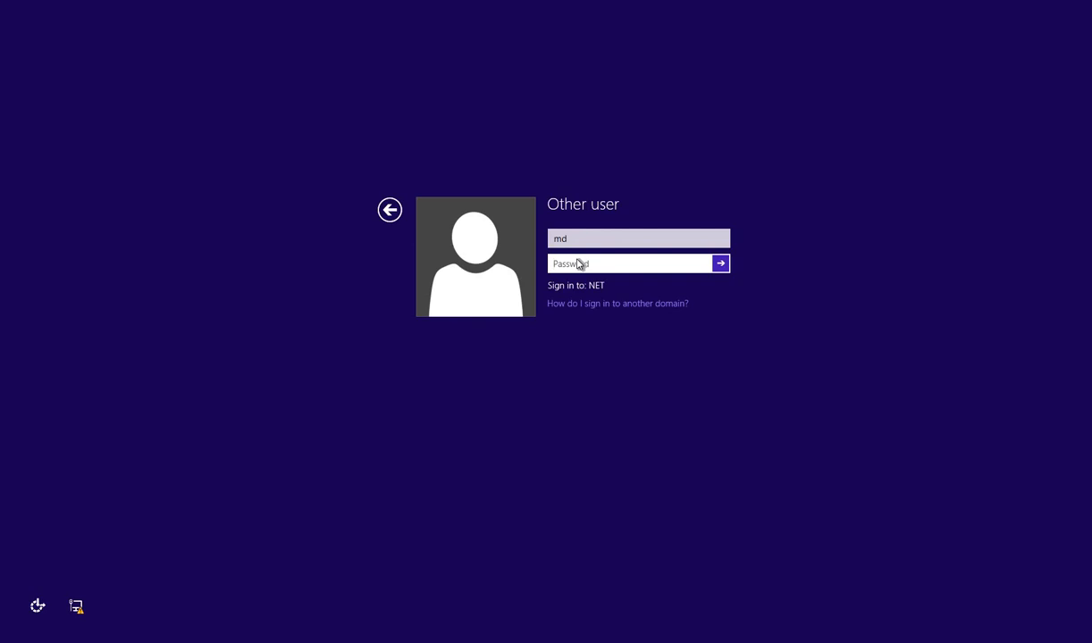
{"action": "type", "text": "•••••••••••"}
{"action": "key", "text": "Return"}
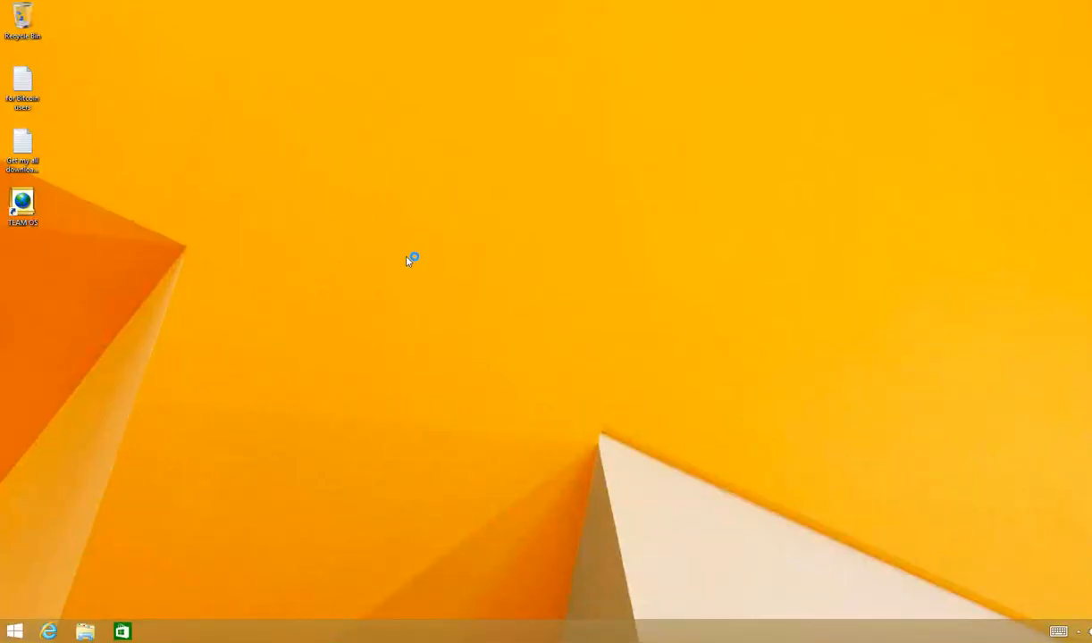
Step: Force a Group Policy update on the client with gpupdate /force and agree to log off
{"action": "key", "text": "super+r"}
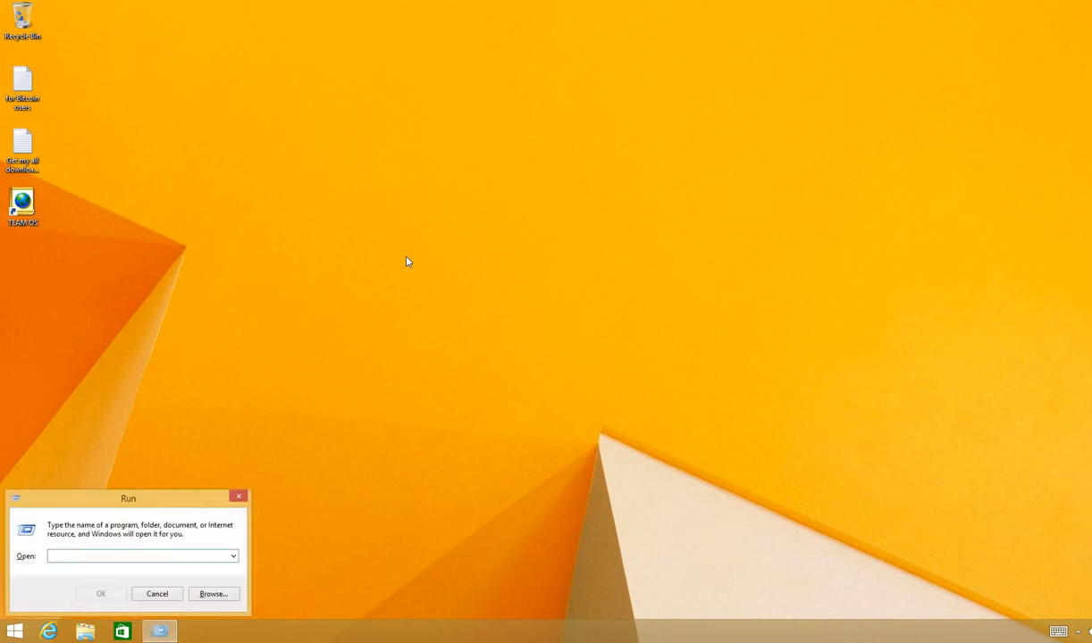
{"action": "type", "text": "up"}
{"action": "key", "text": "BackSpace"}
{"action": "type", "text": "gpupdate /force"}
{"action": "key", "text": "Return"}
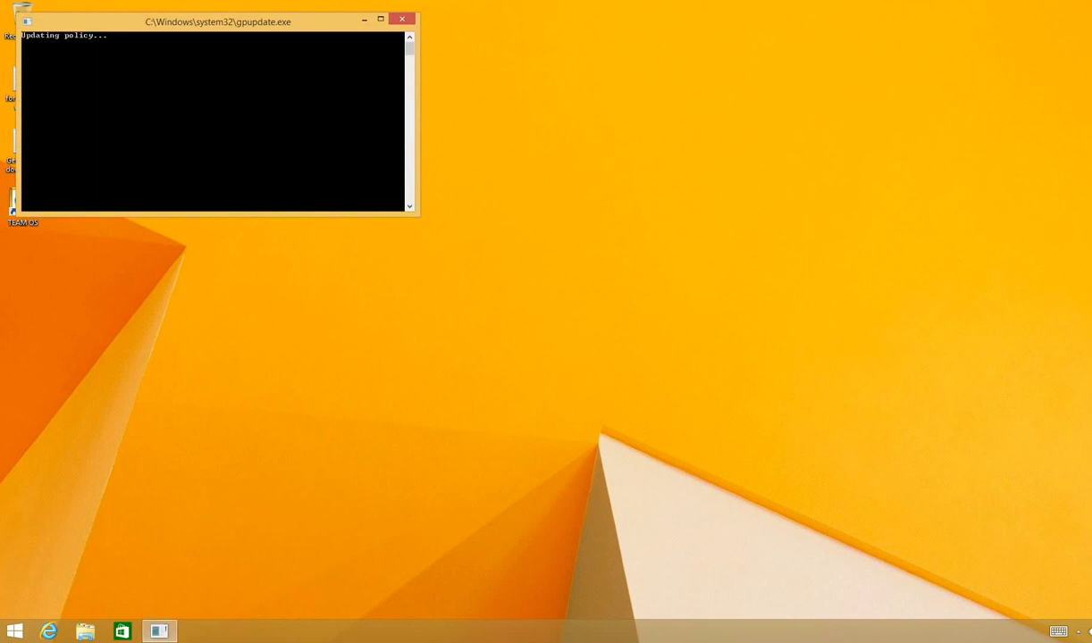
{"action": "mouse_move", "coordinate": [545, 2]}
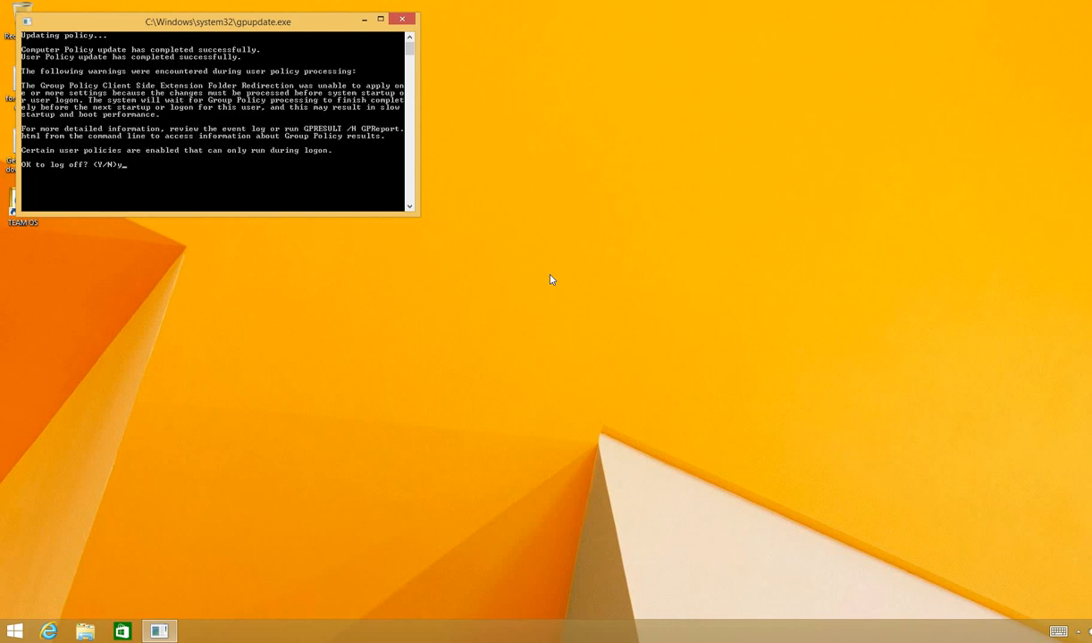
{"action": "key", "text": "Return"}
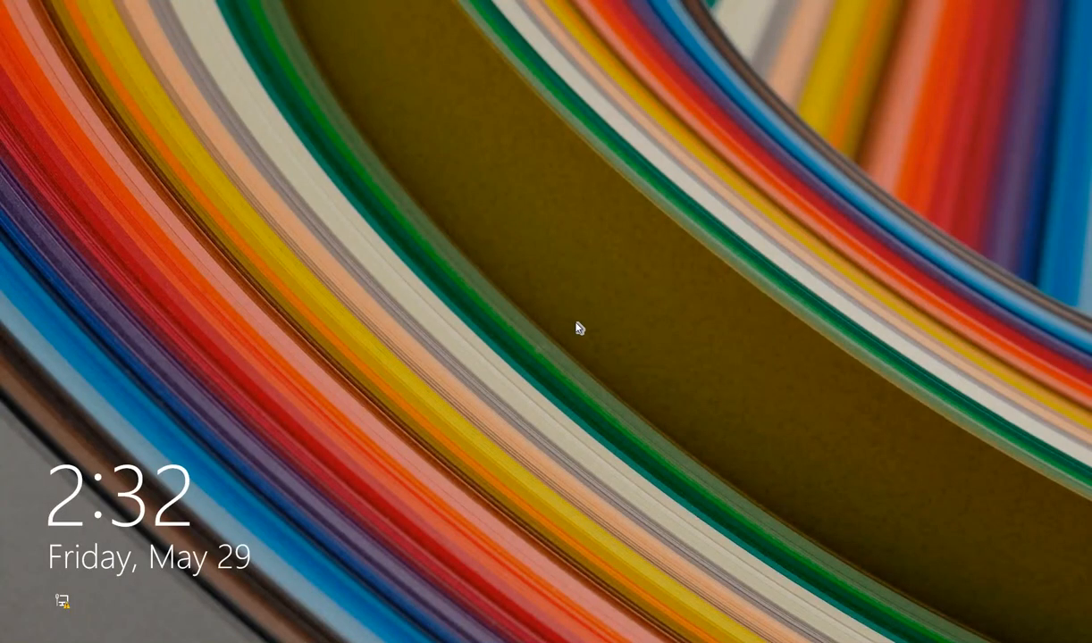
Step: Sign back in to the client as NET\md by entering the account password
{"action": "left_click", "coordinate": [576, 328]}
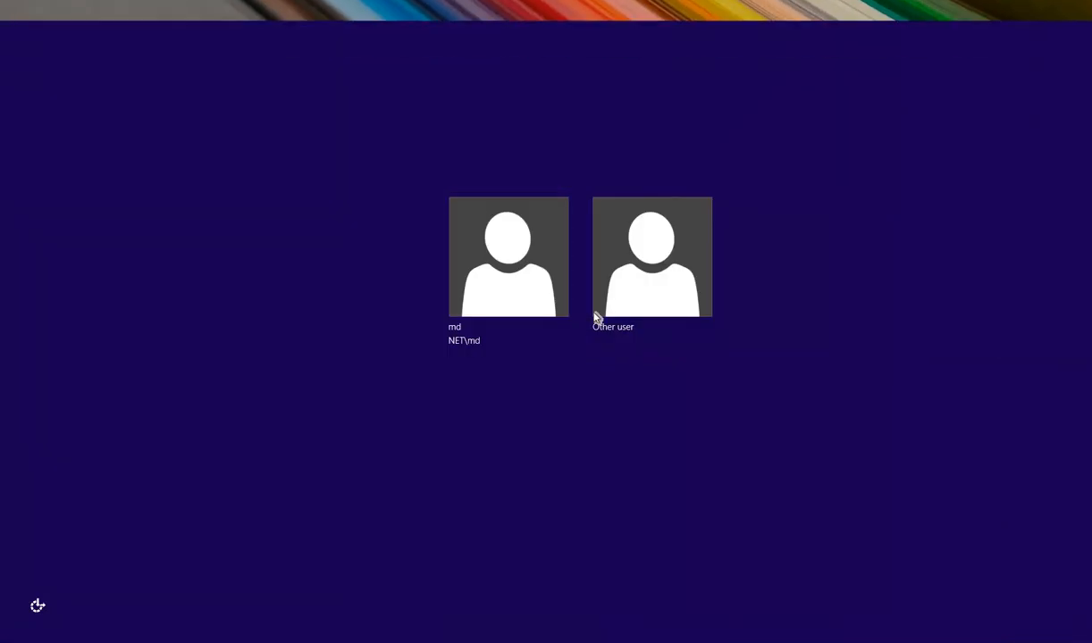
{"action": "left_click", "coordinate": [506, 307]}
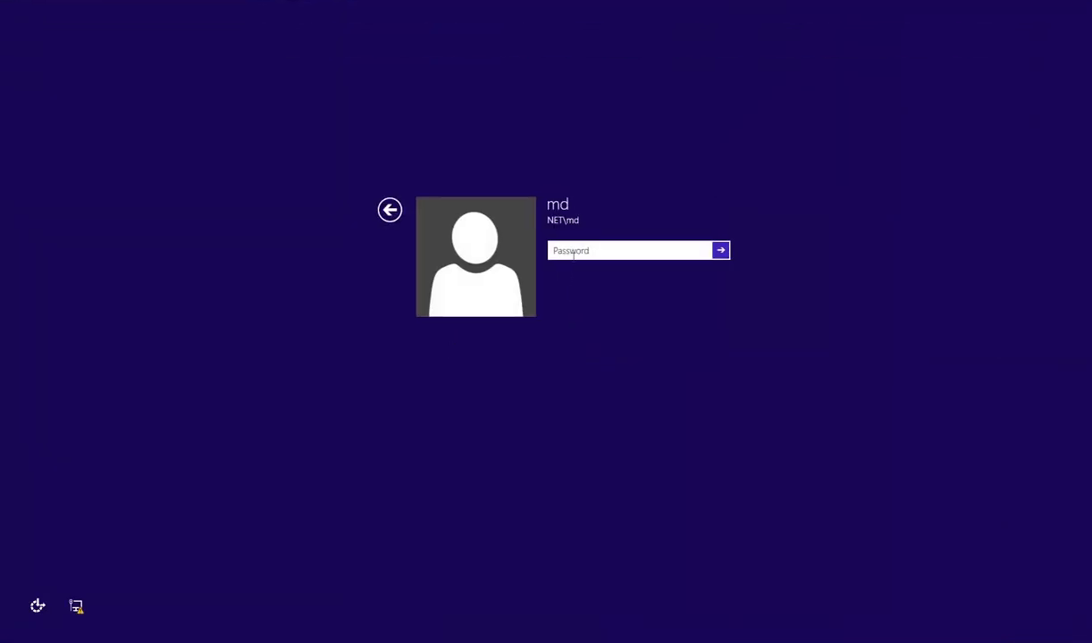
{"action": "type", "text": "************"}
{"action": "key", "text": "Return"}
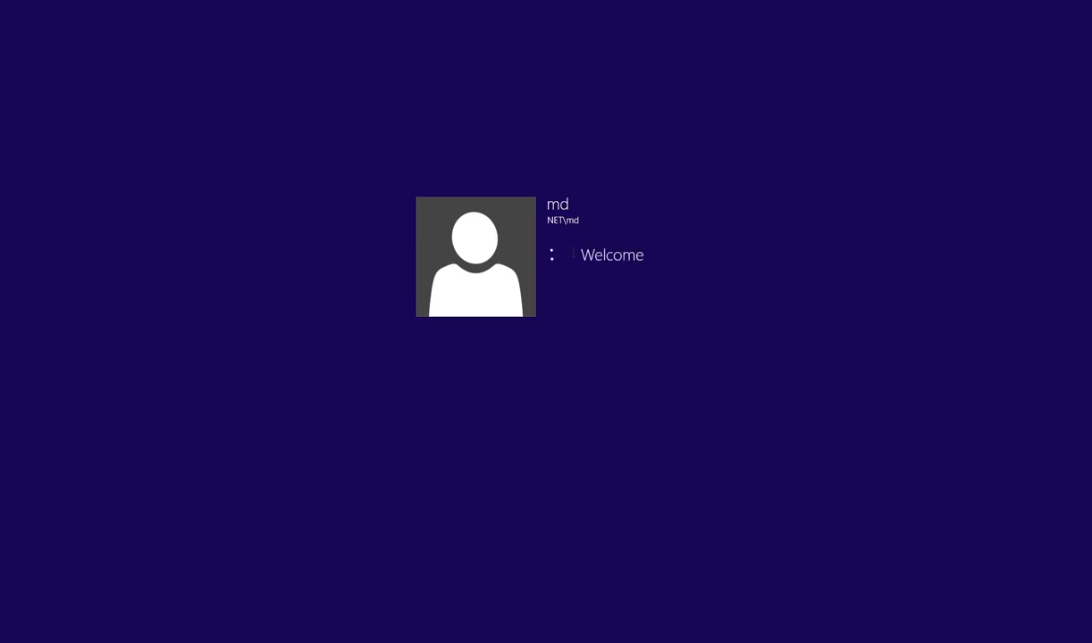
{"action": "left_click", "coordinate": [568, 270]}
{"action": "type", "text": "**"}
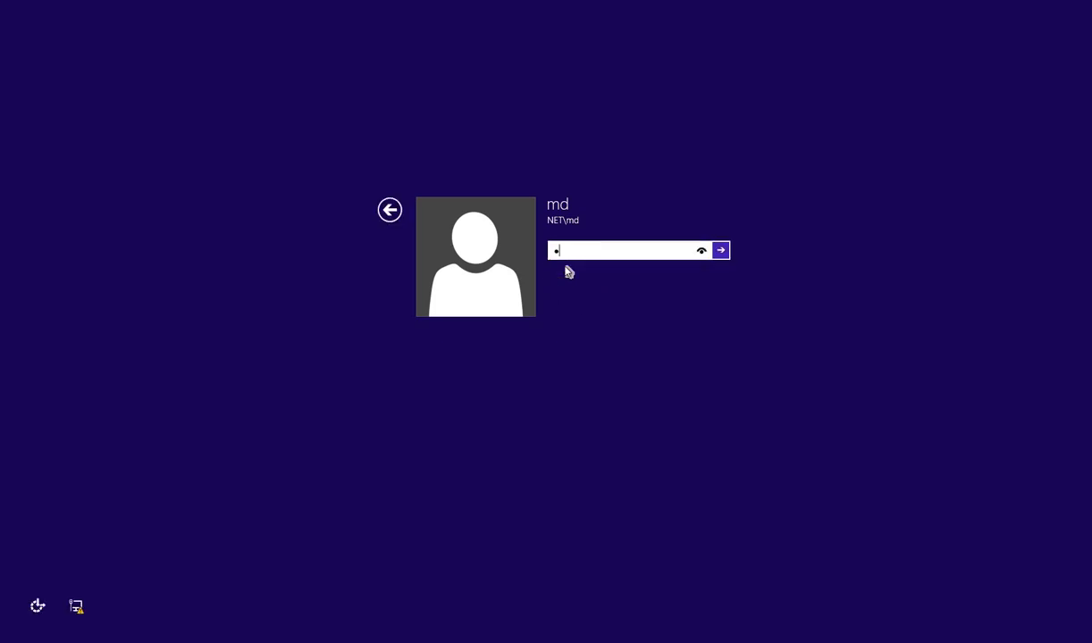
{"action": "type", "text": "*********"}
{"action": "key", "text": "Return"}
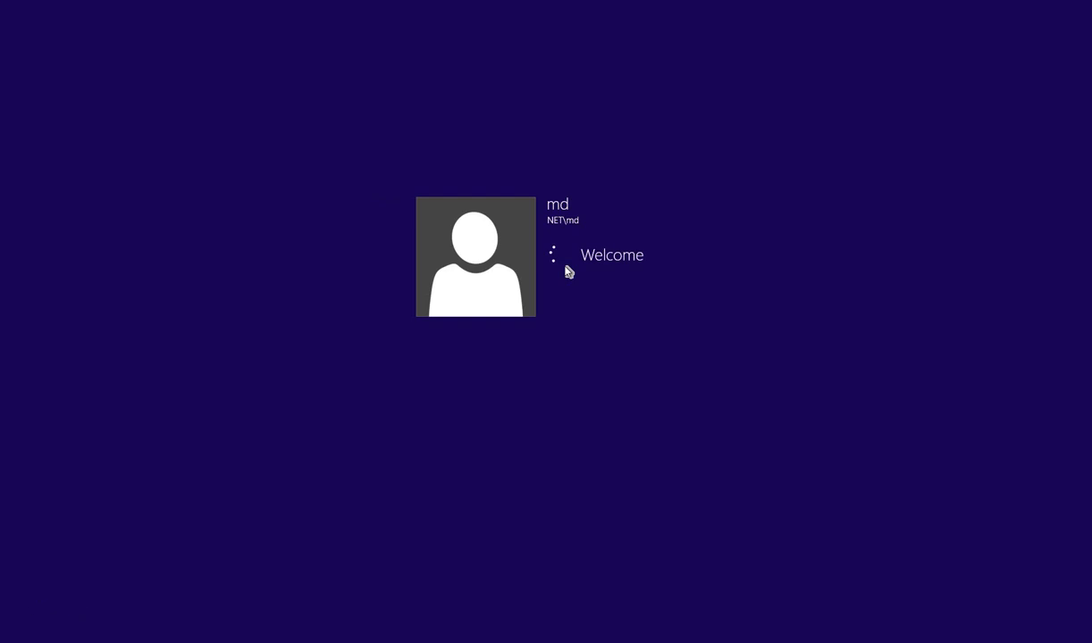
Step: Sign in again on the Windows 8 client as NET\md with the account password
{"action": "left_click", "coordinate": [589, 269]}
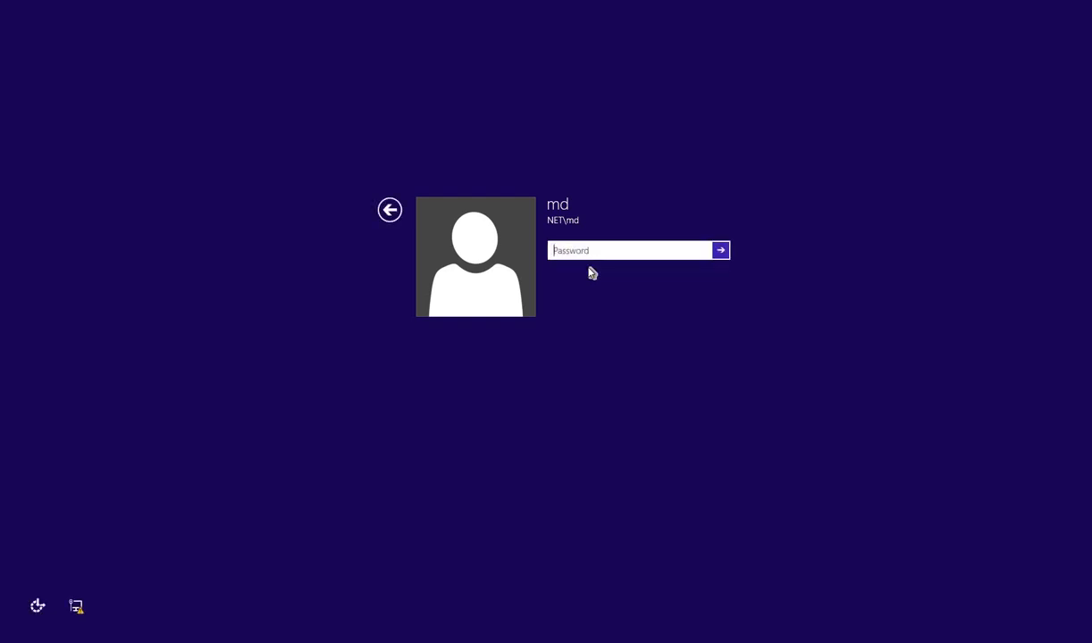
{"action": "type", "text": "**********"}
{"action": "key", "text": "Return"}
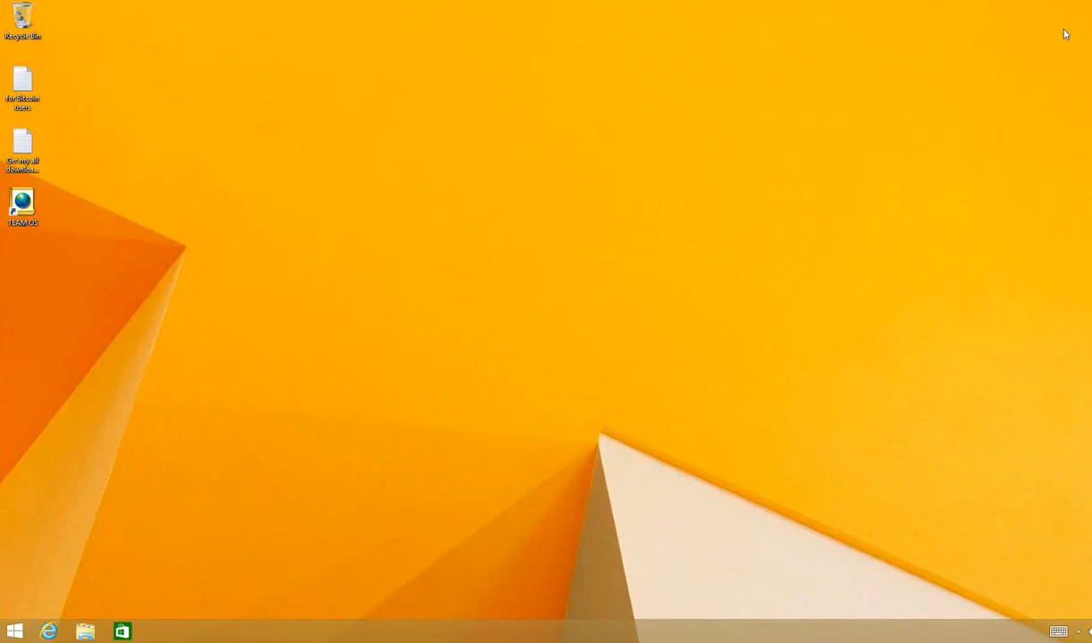
Step: Create a folder named "mark data" on the client's desktop
{"action": "right_click", "coordinate": [535, 194]}
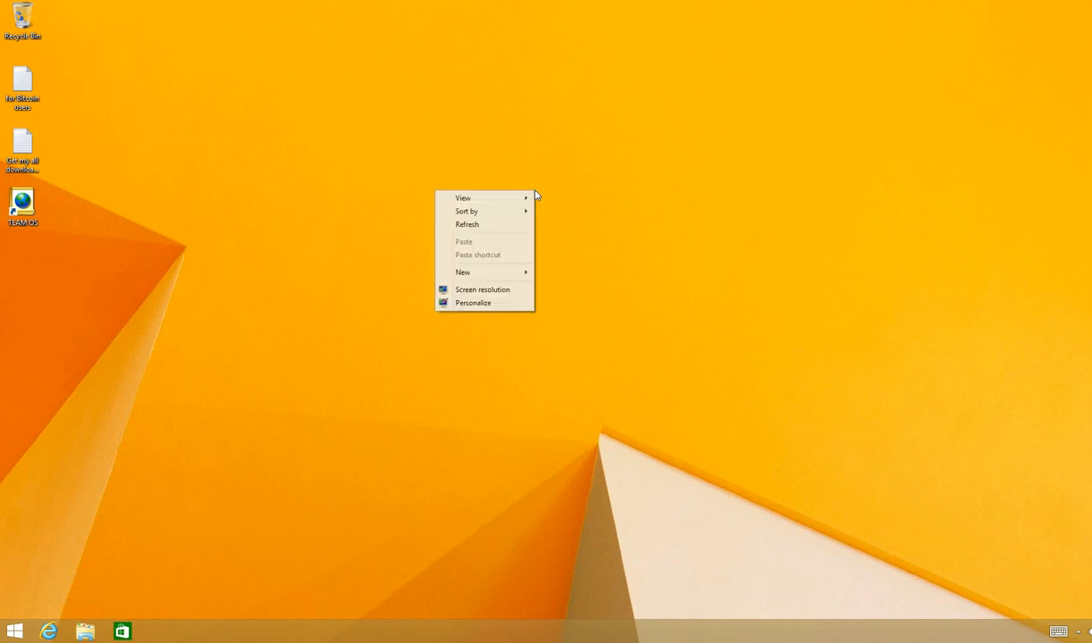
{"action": "mouse_move", "coordinate": [498, 277]}
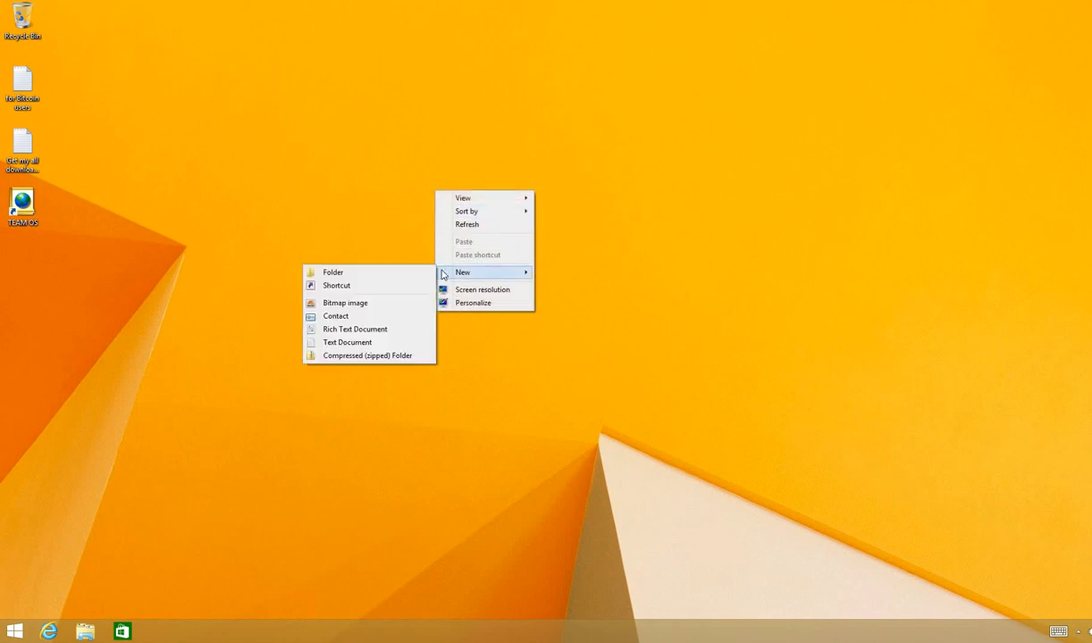
{"action": "left_click", "coordinate": [395, 271]}
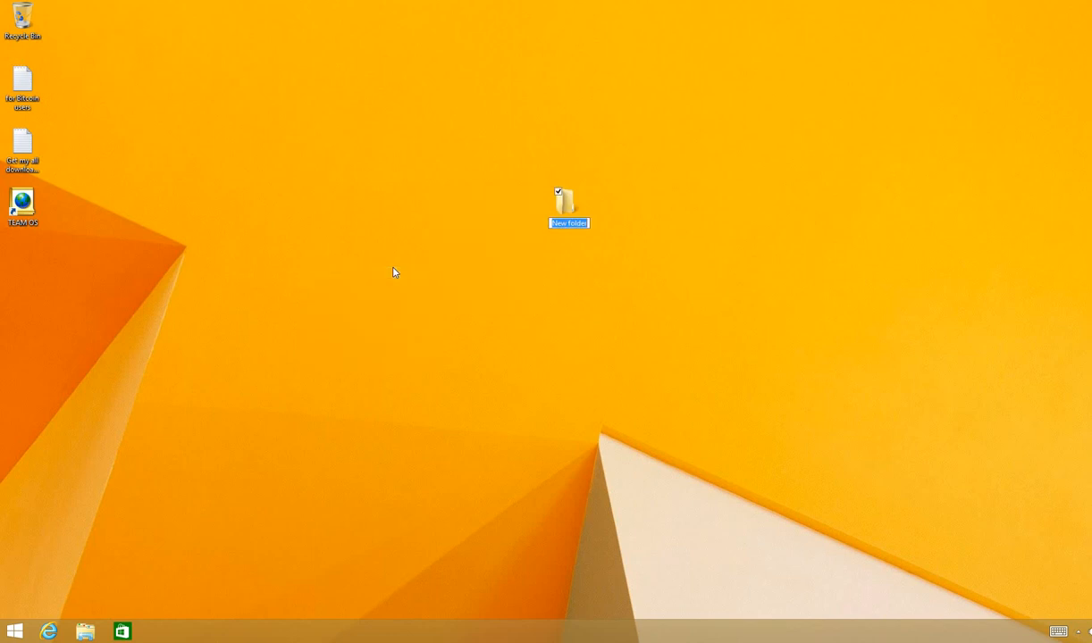
{"action": "type", "text": "mark data"}
{"action": "left_click", "coordinate": [615, 268]}
{"action": "left_click", "coordinate": [615, 269]}
Step: Open the mark data folder and create a text document with the default name in it
{"action": "double_click", "coordinate": [568, 209]}
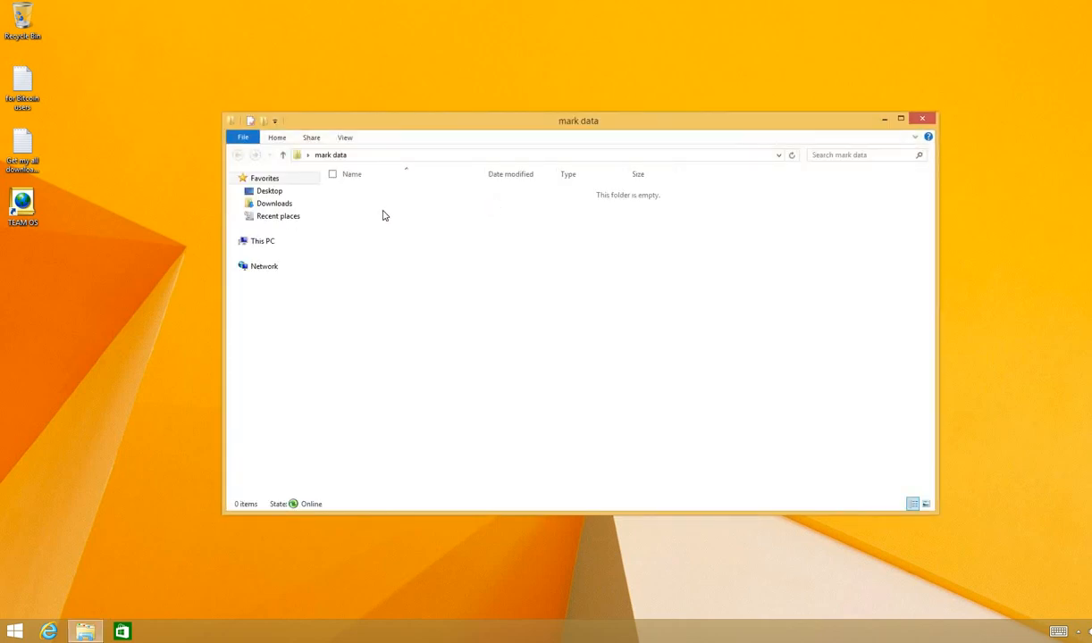
{"action": "right_click", "coordinate": [385, 216]}
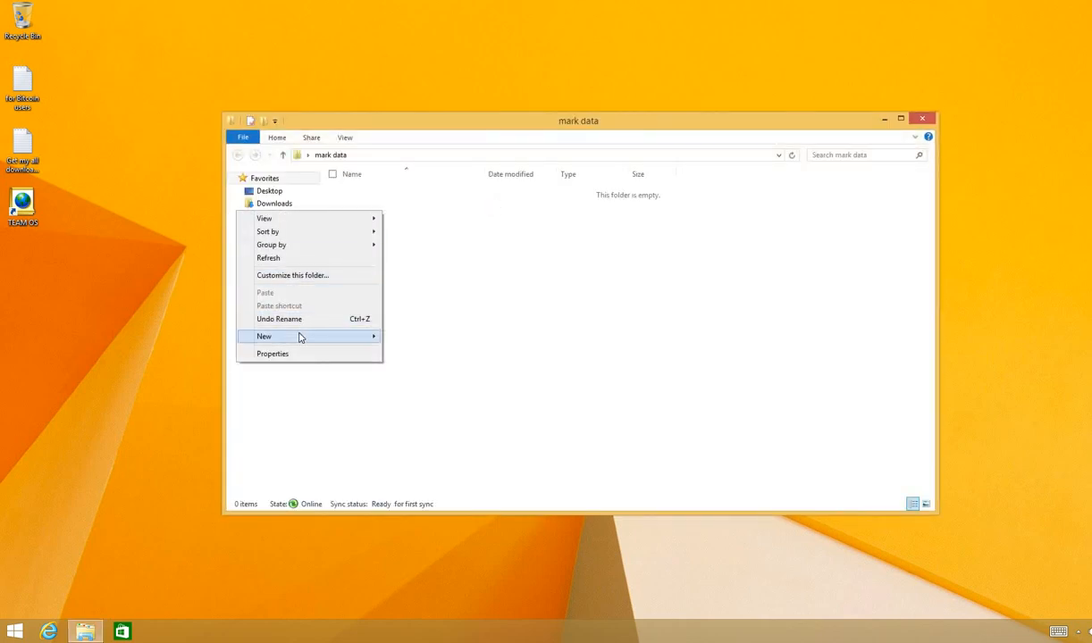
{"action": "mouse_move", "coordinate": [300, 337]}
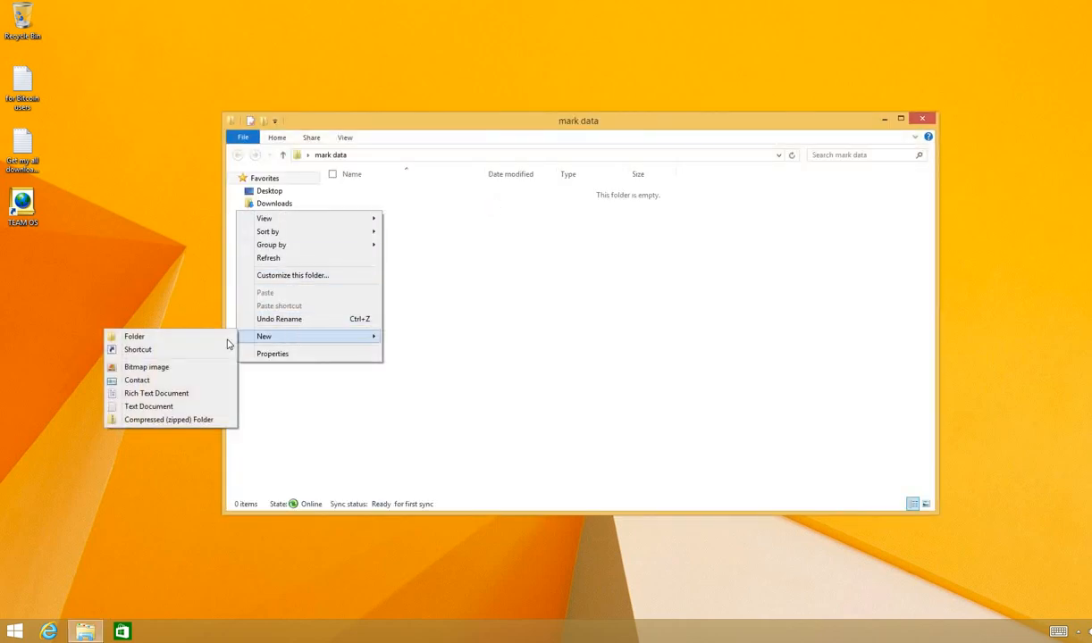
{"action": "left_click", "coordinate": [167, 408]}
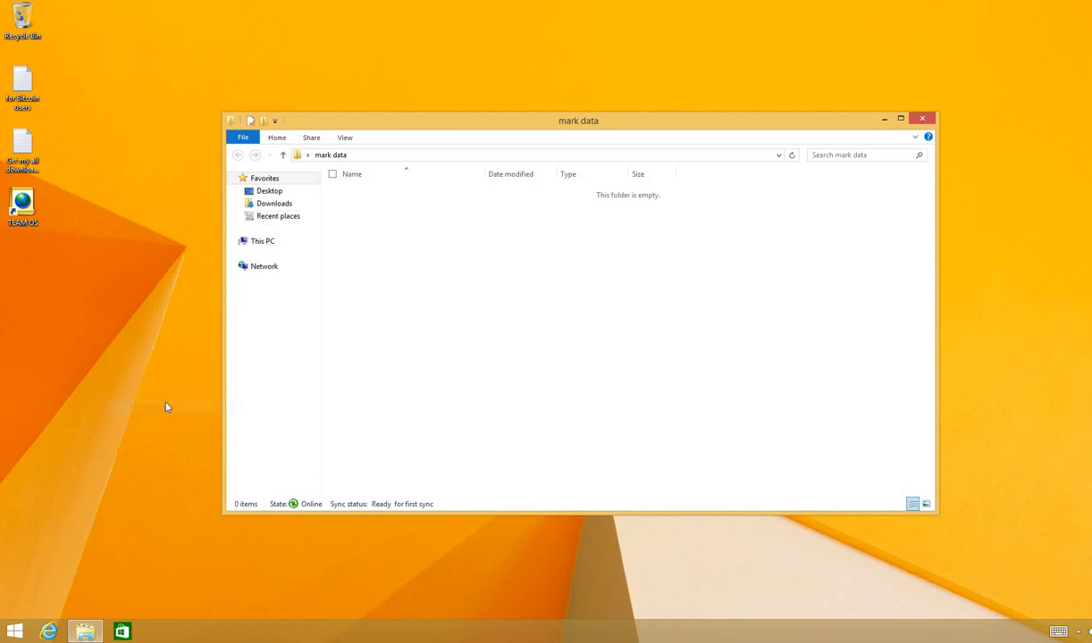
{"action": "left_click", "coordinate": [467, 281]}
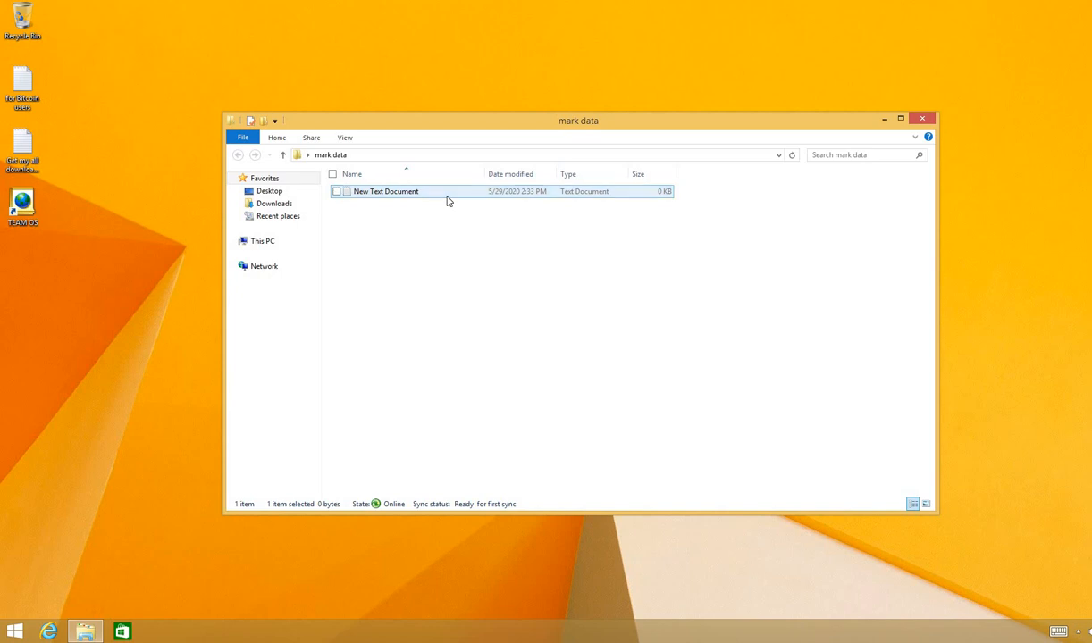
Step: Write "hi boss," and, after a blank line, "i am at ur office" in New Text Document, save it and close it
{"action": "left_click", "coordinate": [448, 197]}
{"action": "double_click", "coordinate": [449, 198]}
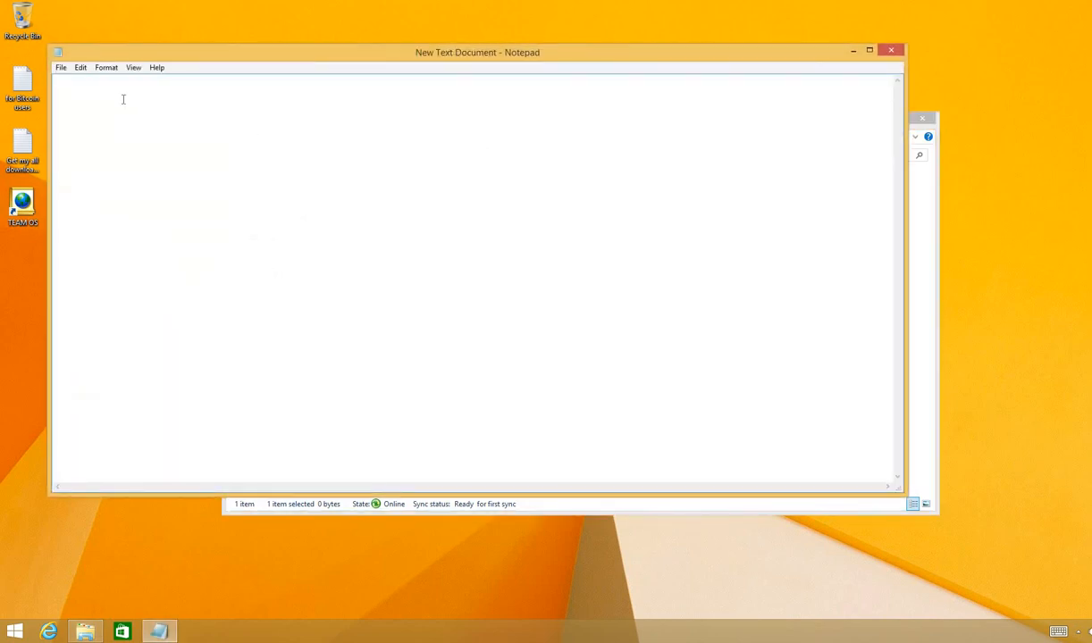
{"action": "type", "text": "hi boss,"}
{"action": "key", "text": "Return"}
{"action": "key", "text": "Return"}
{"action": "type", "text": "i am at ur office"}
{"action": "left_click", "coordinate": [889, 53]}
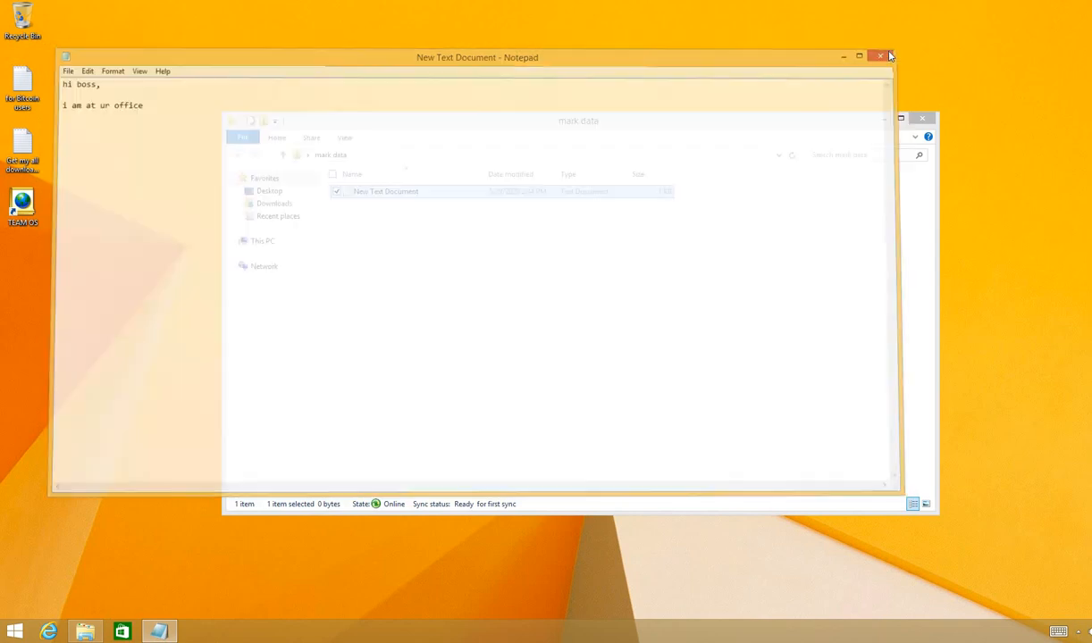
Step: Create a subfolder named "sammy" inside mark data, close the folder window and refresh the desktop
{"action": "right_click", "coordinate": [374, 252]}
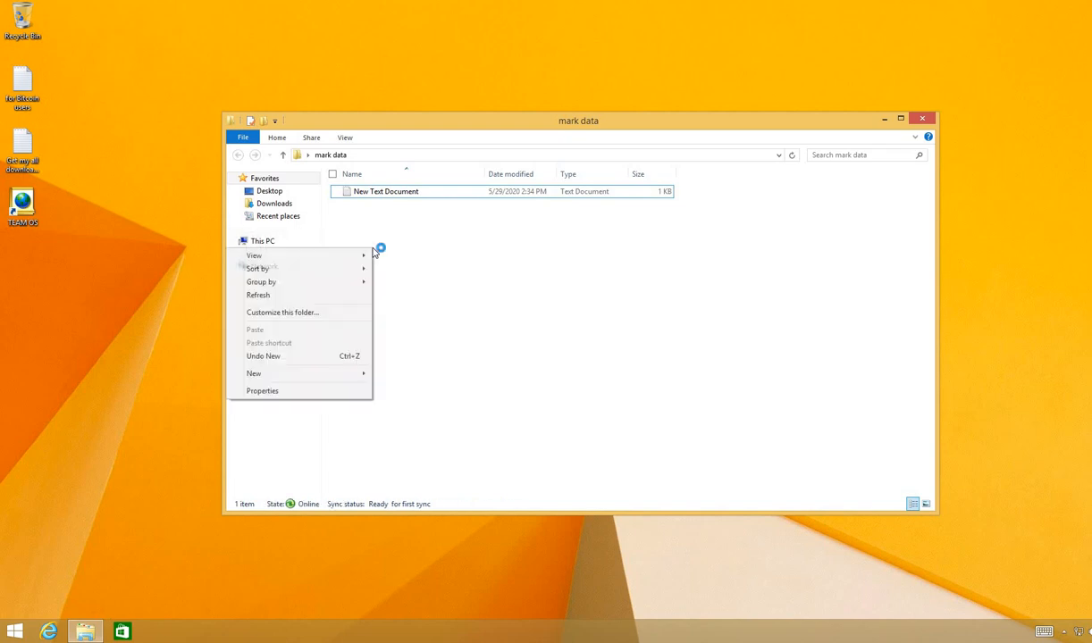
{"action": "mouse_move", "coordinate": [306, 378]}
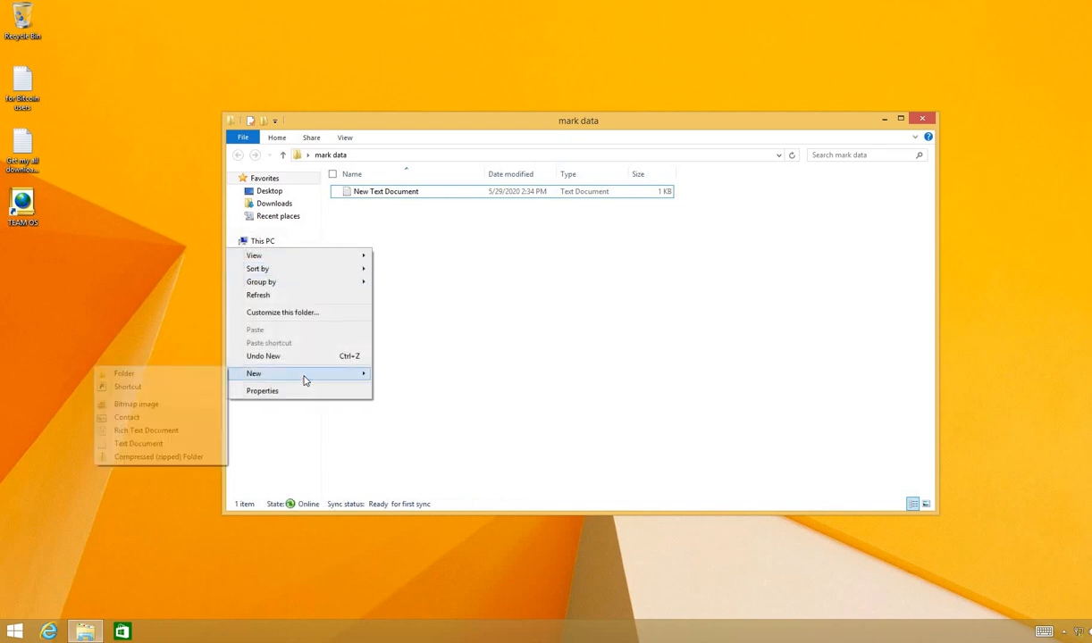
{"action": "left_click", "coordinate": [189, 376]}
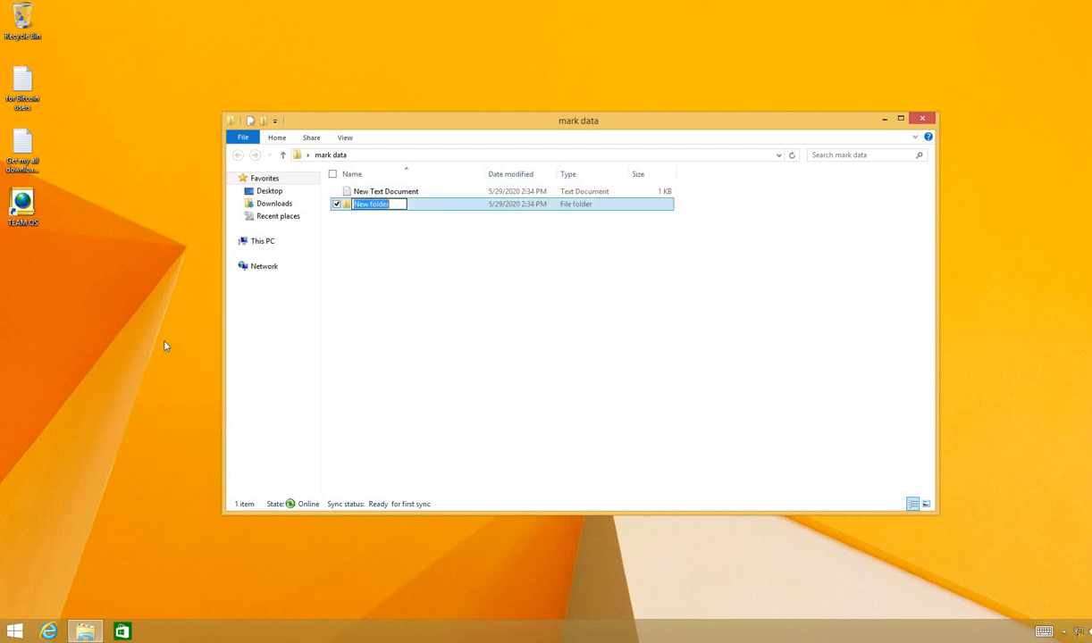
{"action": "type", "text": "samm"}
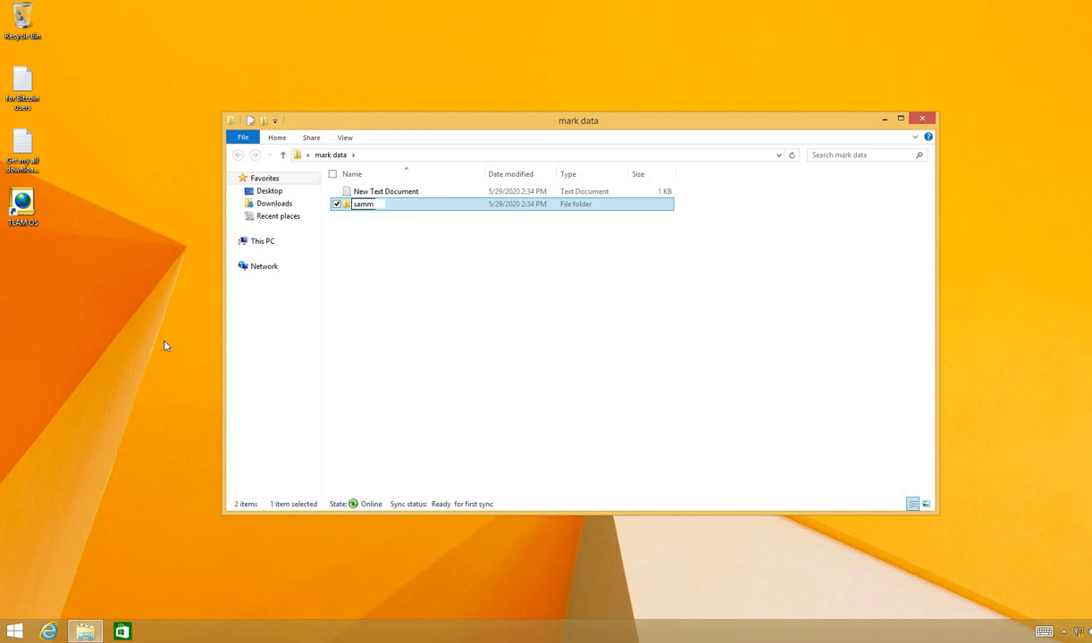
{"action": "type", "text": "y"}
{"action": "left_click", "coordinate": [926, 123]}
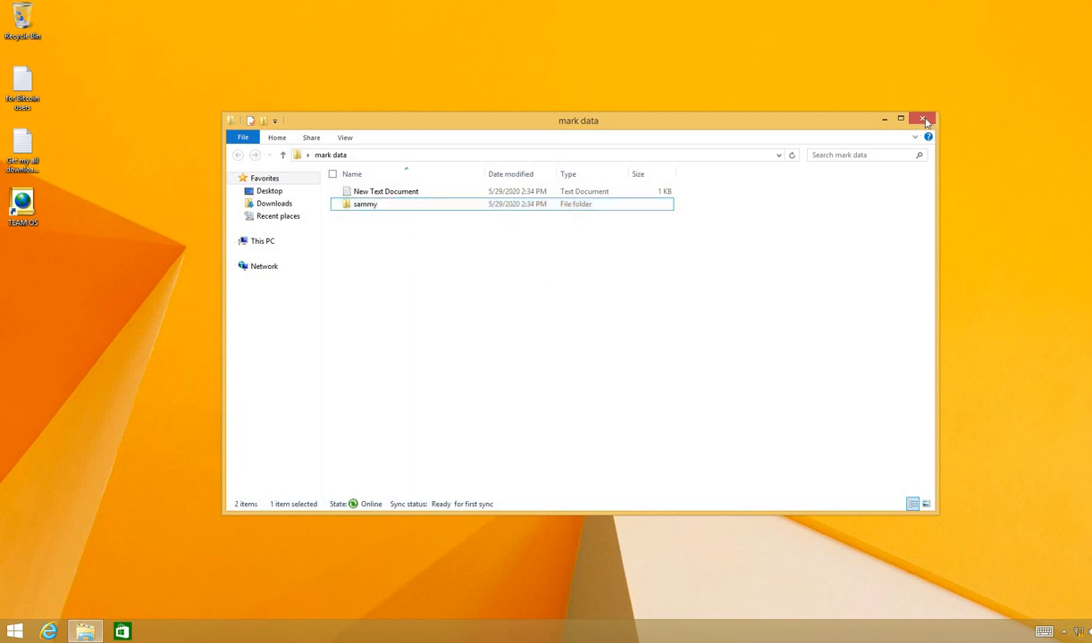
{"action": "left_click", "coordinate": [926, 123]}
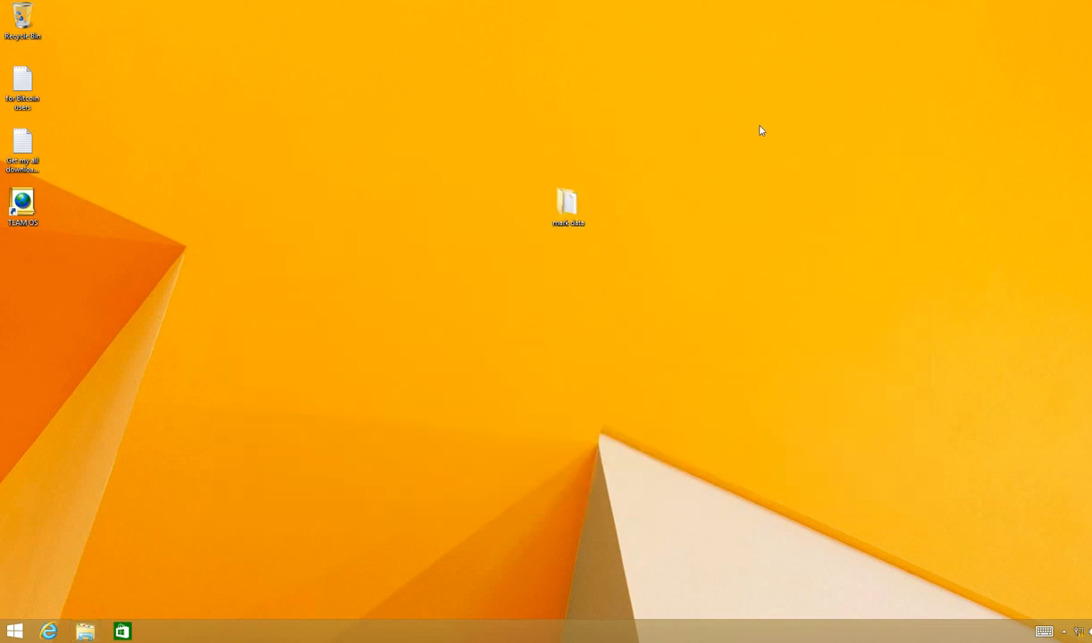
{"action": "right_click", "coordinate": [639, 126]}
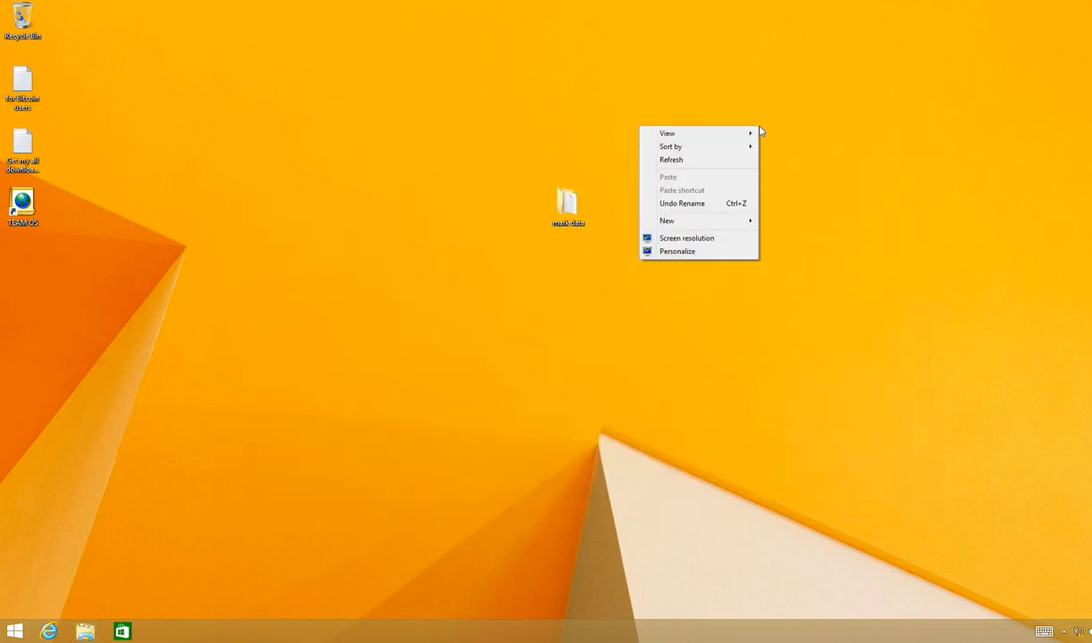
{"action": "left_click", "coordinate": [707, 162]}
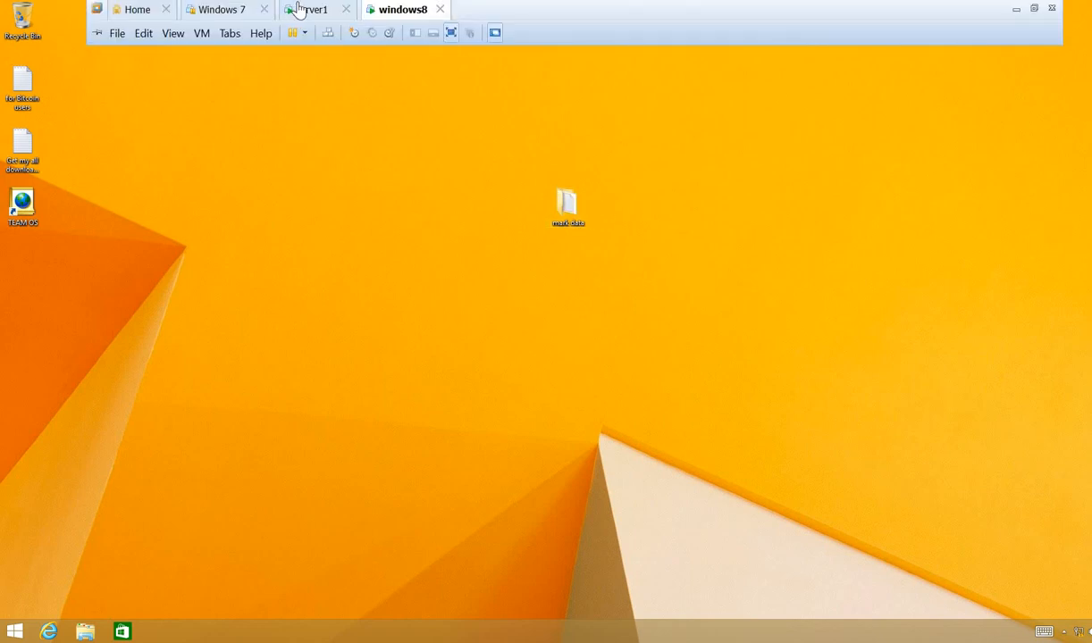
Step: Switch to the server1 virtual machine and open the redirected folder REDIRECT - DATA > md > Desktop > mark data
{"action": "left_click", "coordinate": [299, 9]}
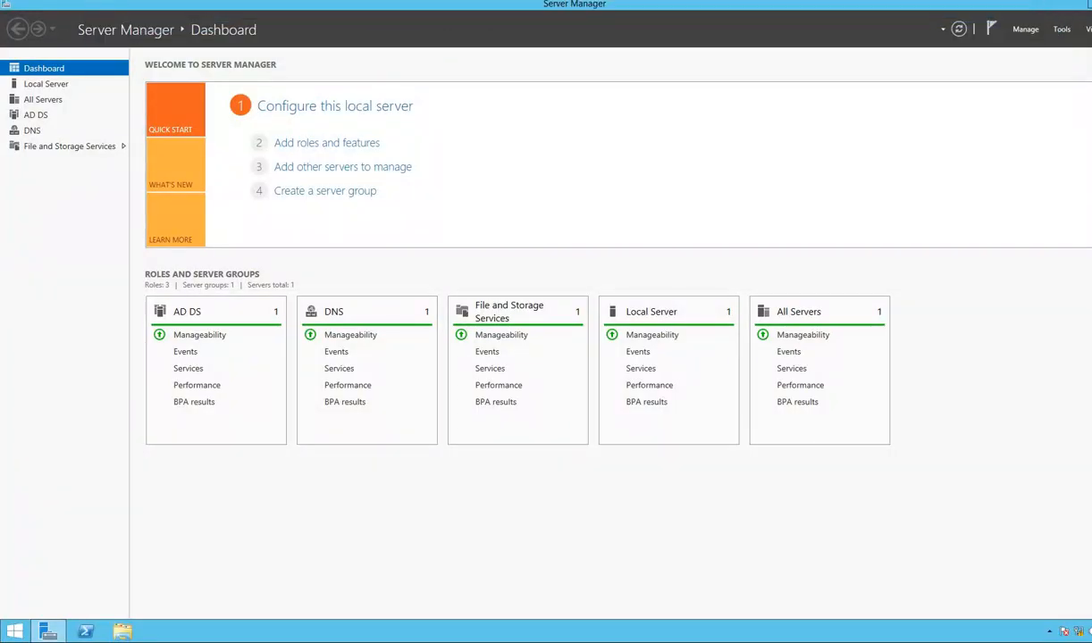
{"action": "key", "text": "super+d"}
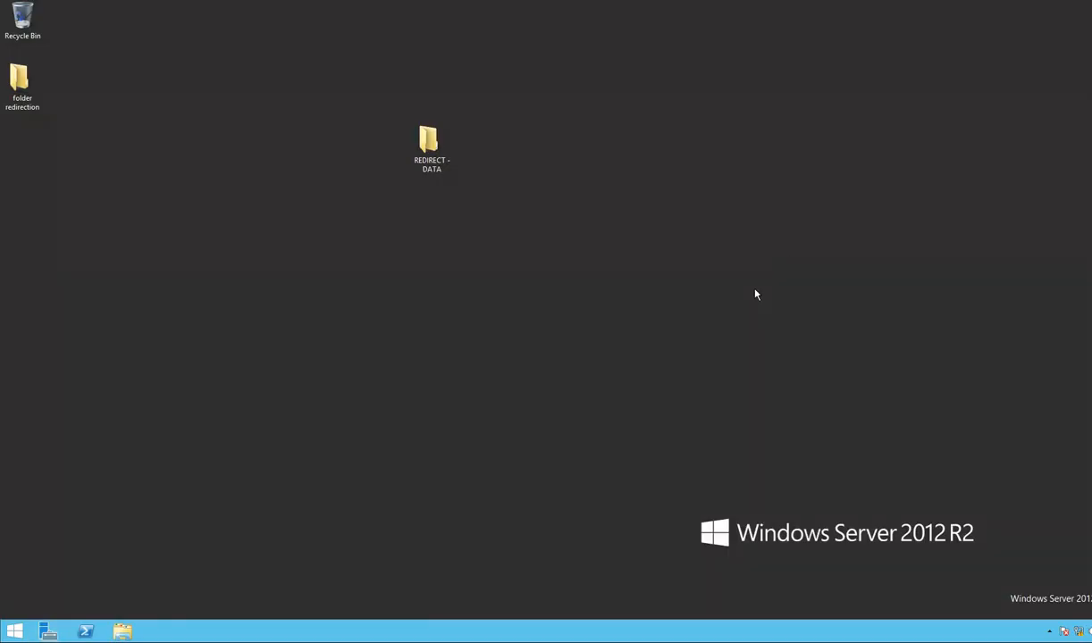
{"action": "left_click", "coordinate": [435, 160]}
{"action": "double_click", "coordinate": [436, 160]}
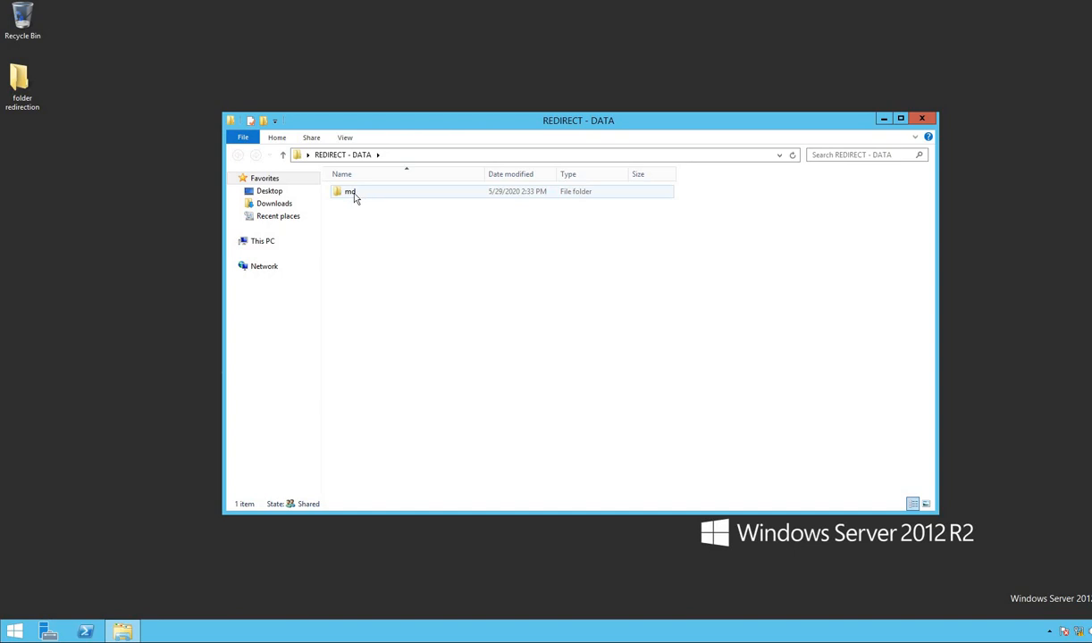
{"action": "double_click", "coordinate": [354, 195]}
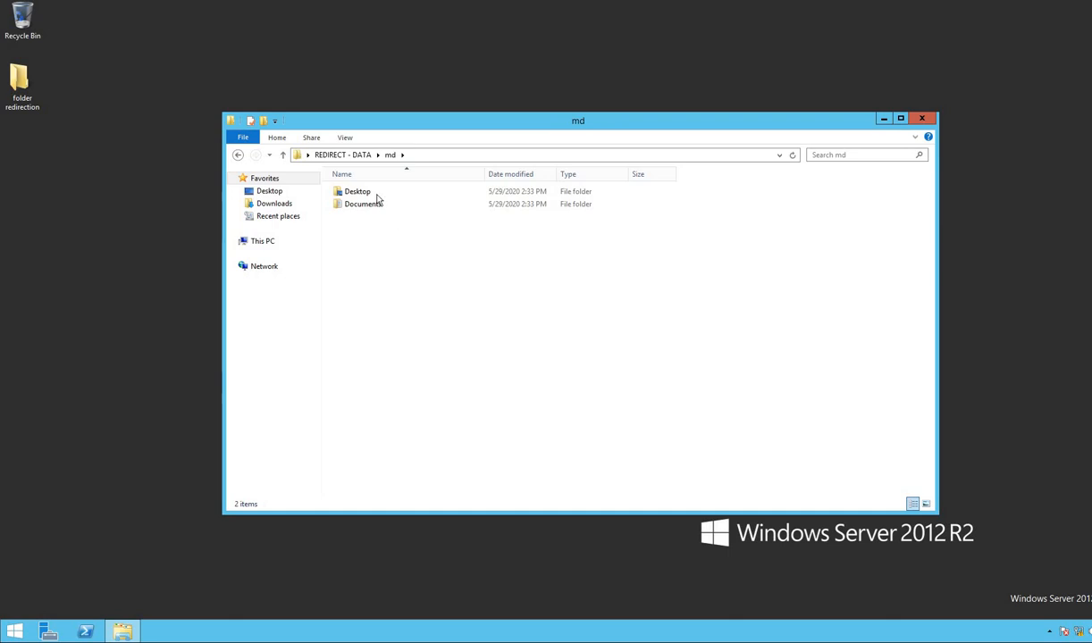
{"action": "double_click", "coordinate": [376, 197]}
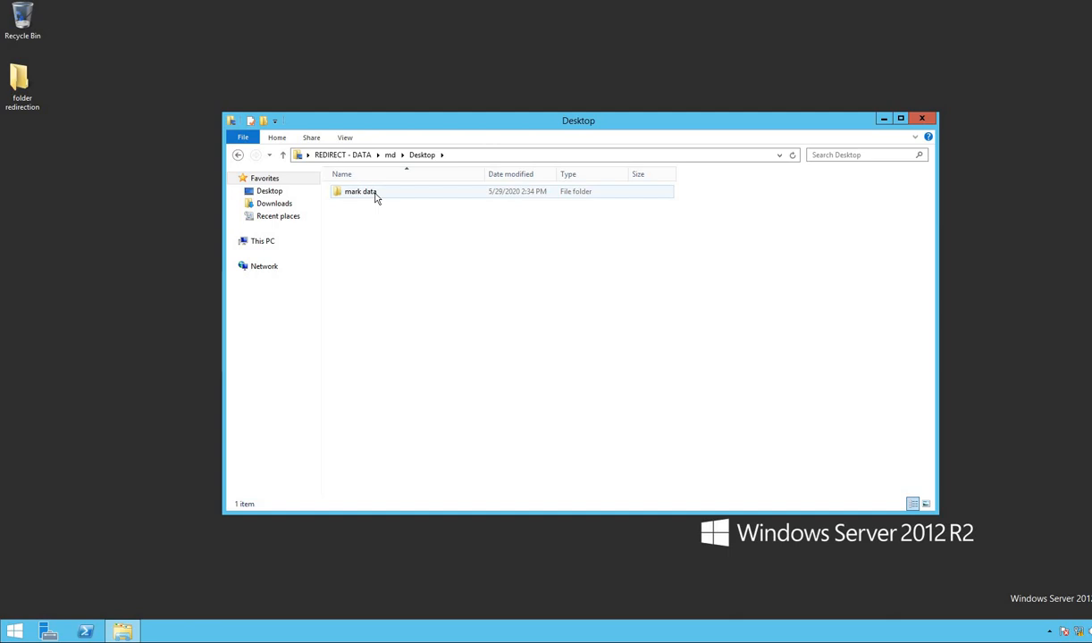
{"action": "double_click", "coordinate": [376, 197]}
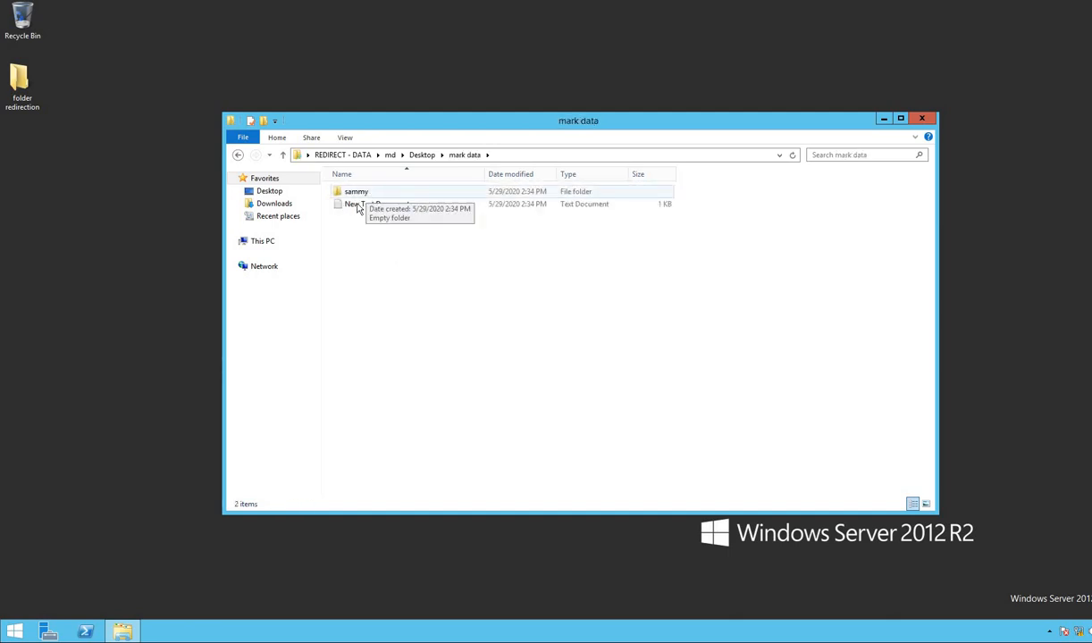
Step: Add the line "hey md wassup" to New Text Document on the server, save it and close the document and folder
{"action": "double_click", "coordinate": [359, 205]}
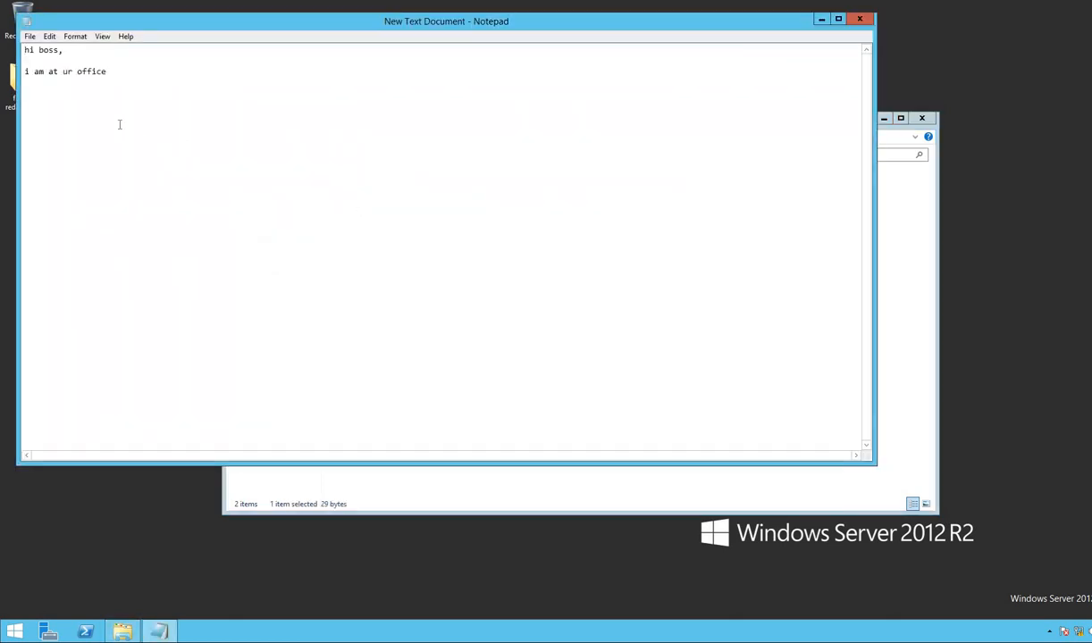
{"action": "left_click", "coordinate": [112, 70]}
{"action": "key", "text": "Return"}
{"action": "key", "text": "Return"}
{"action": "type", "text": "hey md wassup"}
{"action": "key", "text": "ctrl+s"}
{"action": "left_click", "coordinate": [859, 20]}
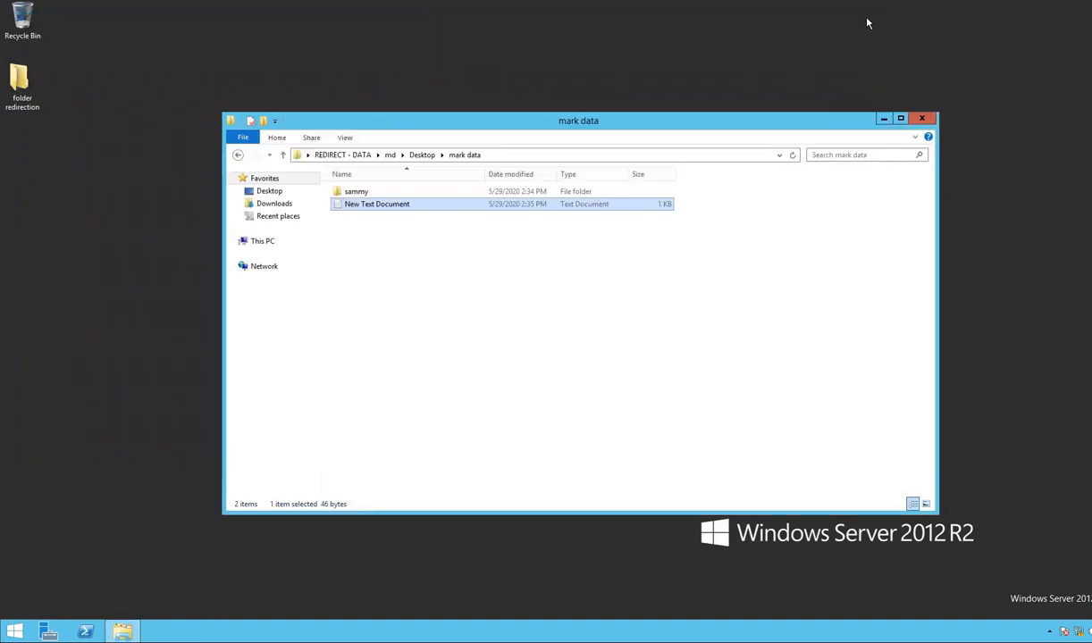
{"action": "left_click", "coordinate": [921, 118]}
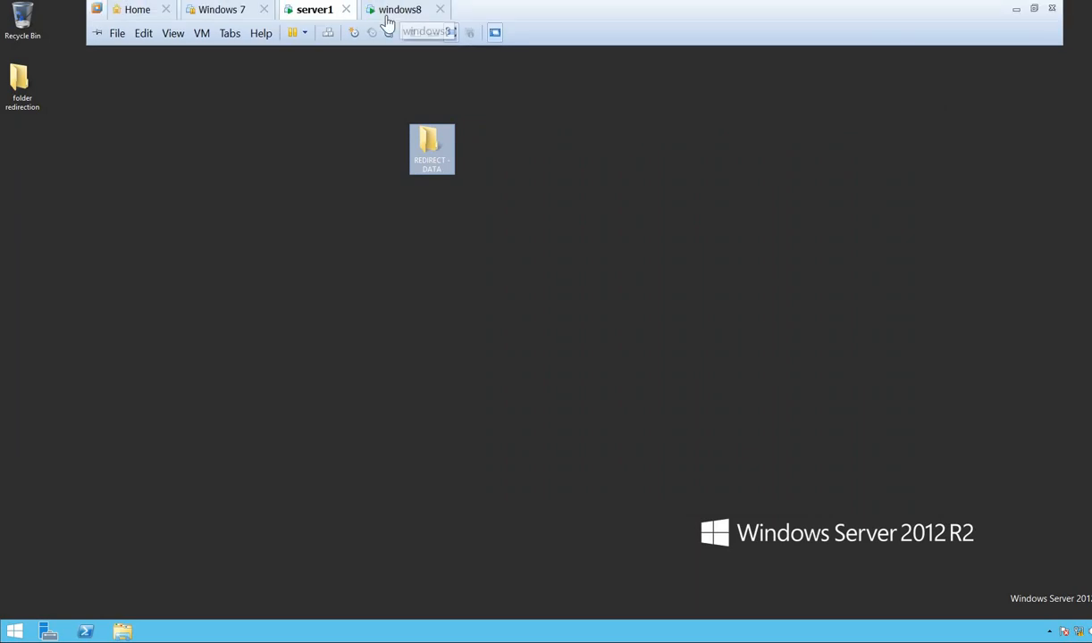
Step: Switch to the windows8 virtual machine, check New Text Document in mark data for the server-side edit, and close both windows
{"action": "left_click", "coordinate": [387, 12]}
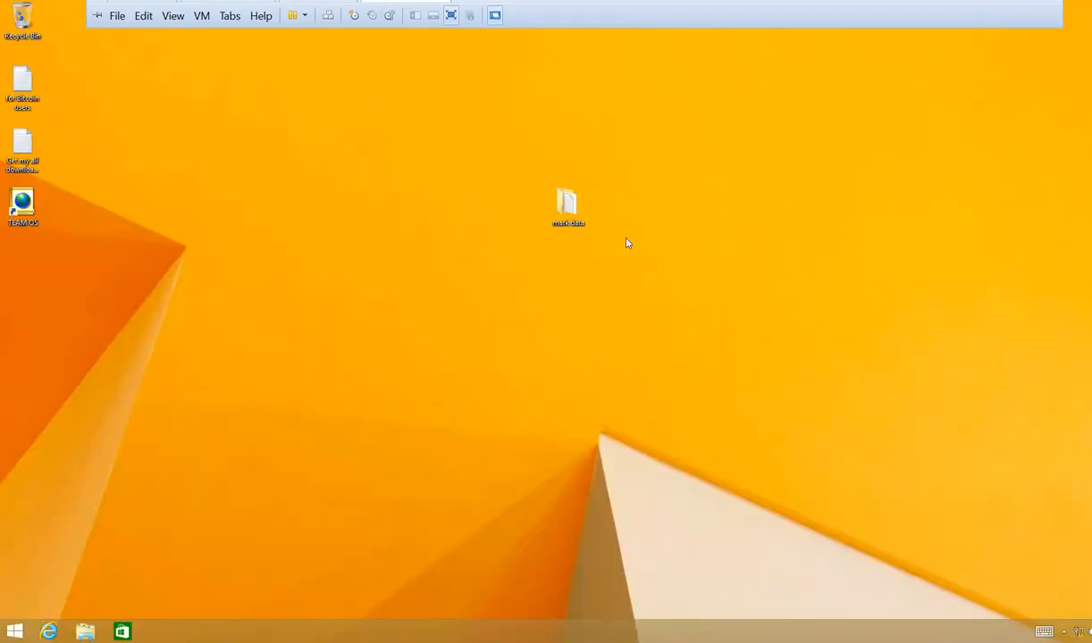
{"action": "double_click", "coordinate": [561, 204]}
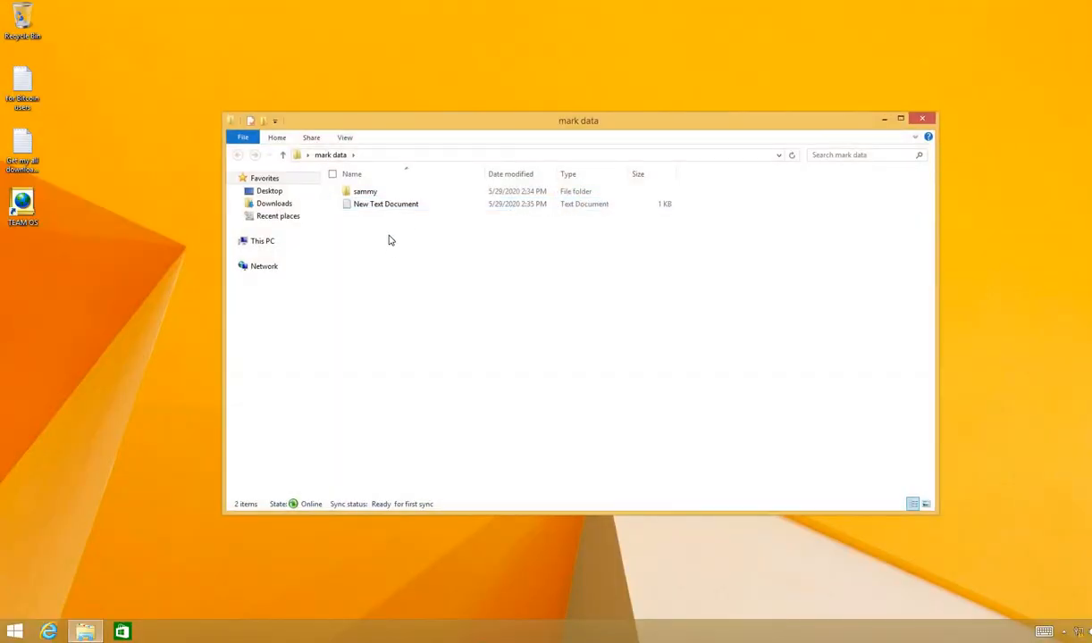
{"action": "double_click", "coordinate": [391, 209]}
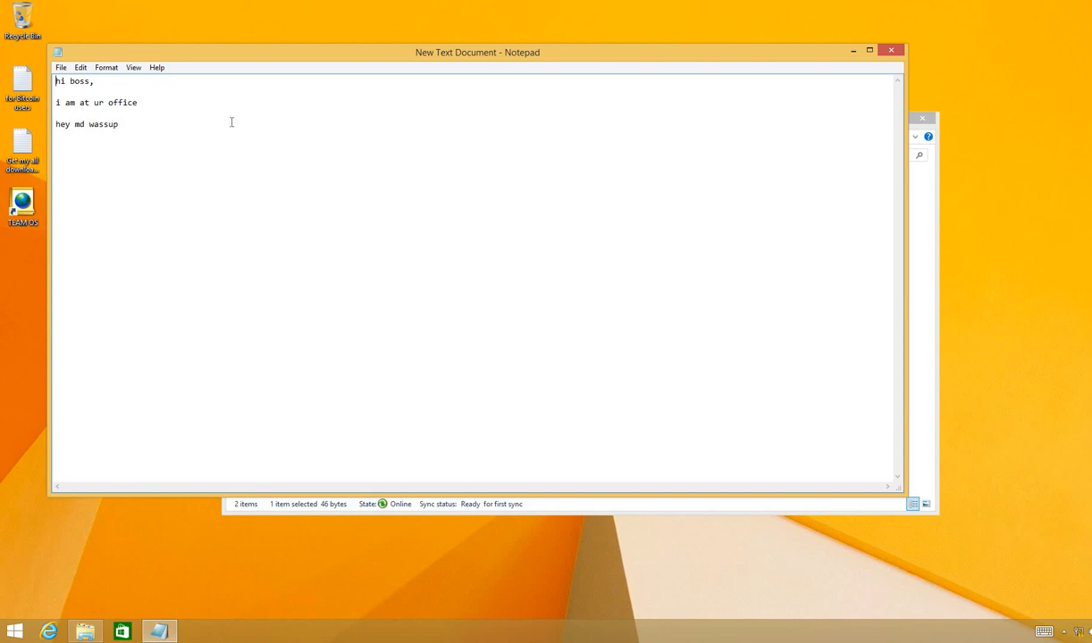
{"action": "left_click", "coordinate": [899, 51]}
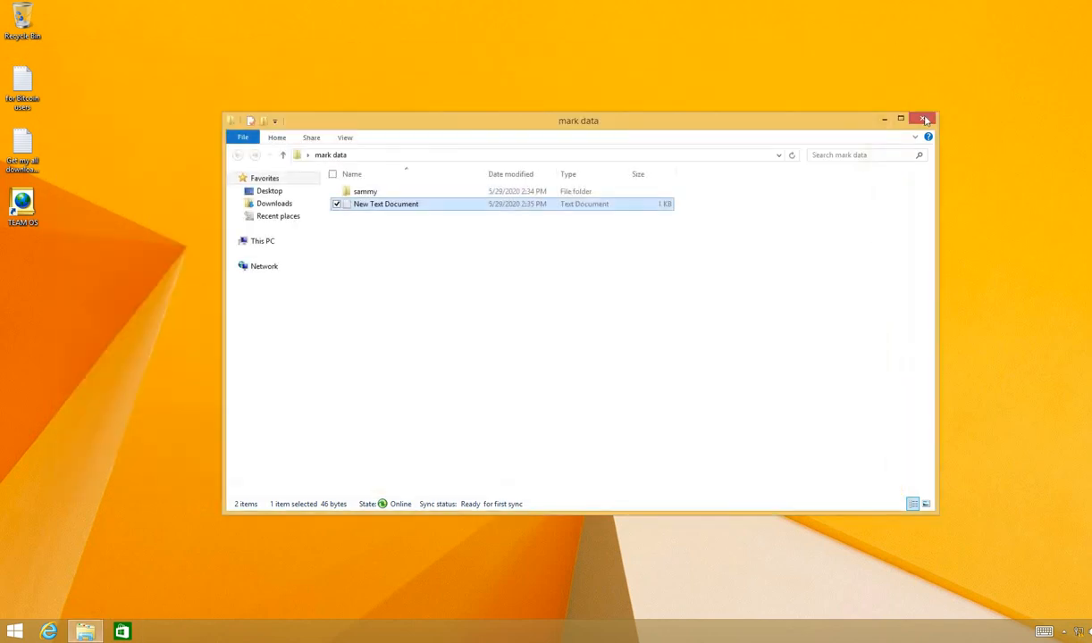
{"action": "left_click", "coordinate": [927, 116]}
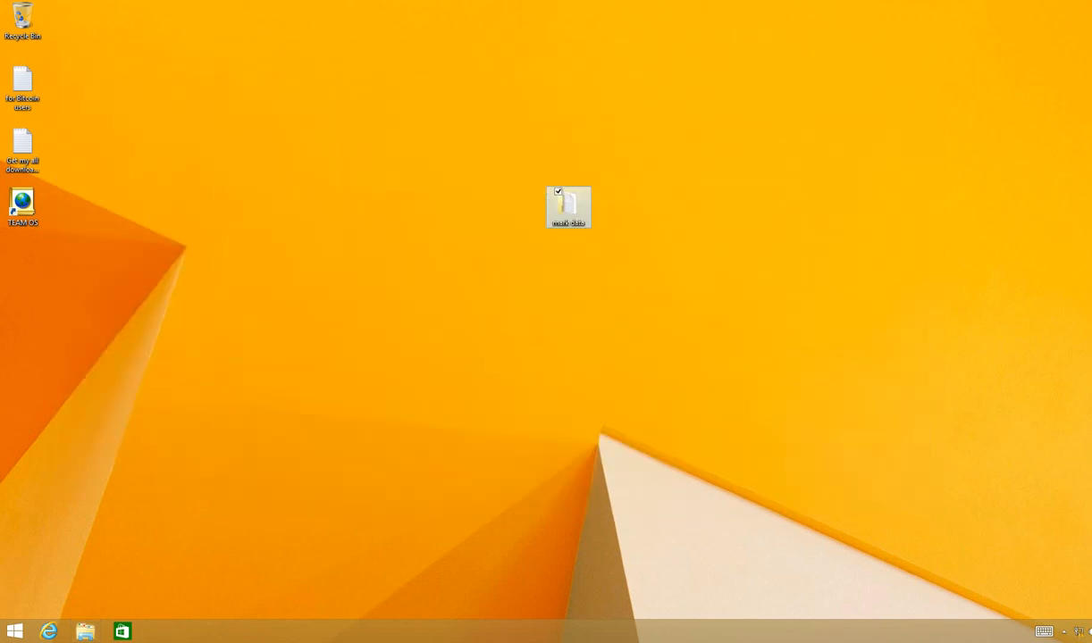
{"action": "left_click", "coordinate": [827, 135]}
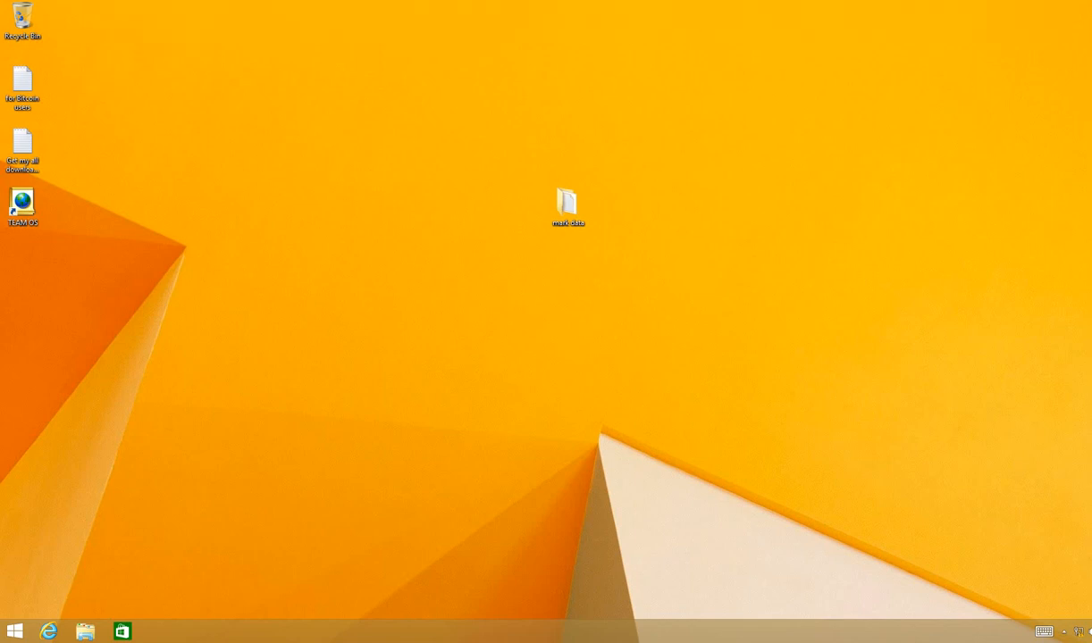
Step: Minimize the virtual machine window to review the folder redirection notes in Word, and minimize Word
{"action": "left_click", "coordinate": [1014, 11]}
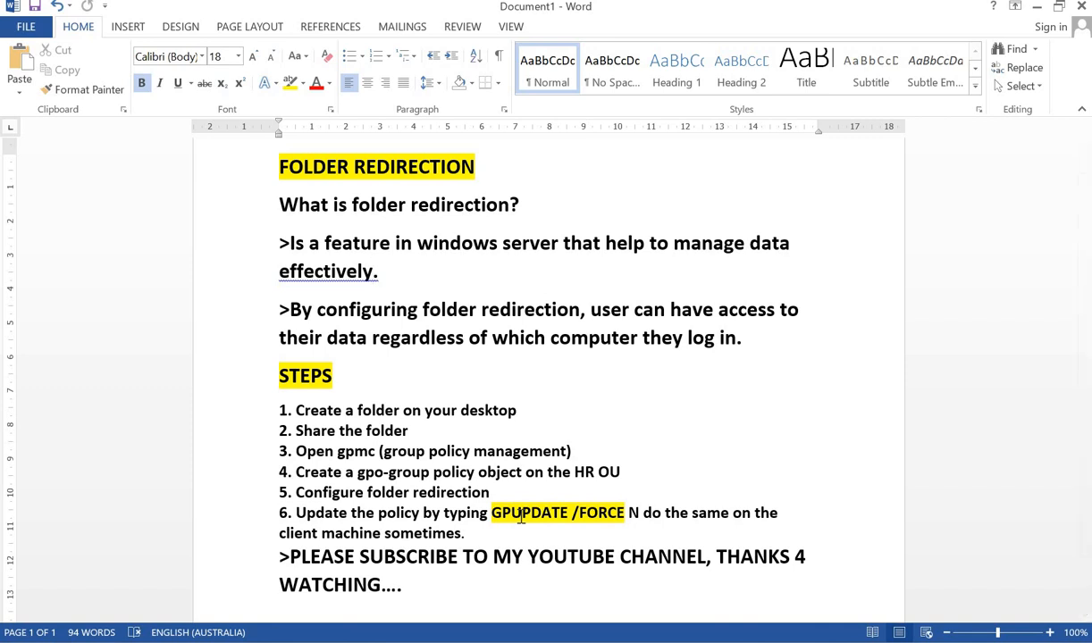
{"action": "left_click", "coordinate": [1037, 7]}
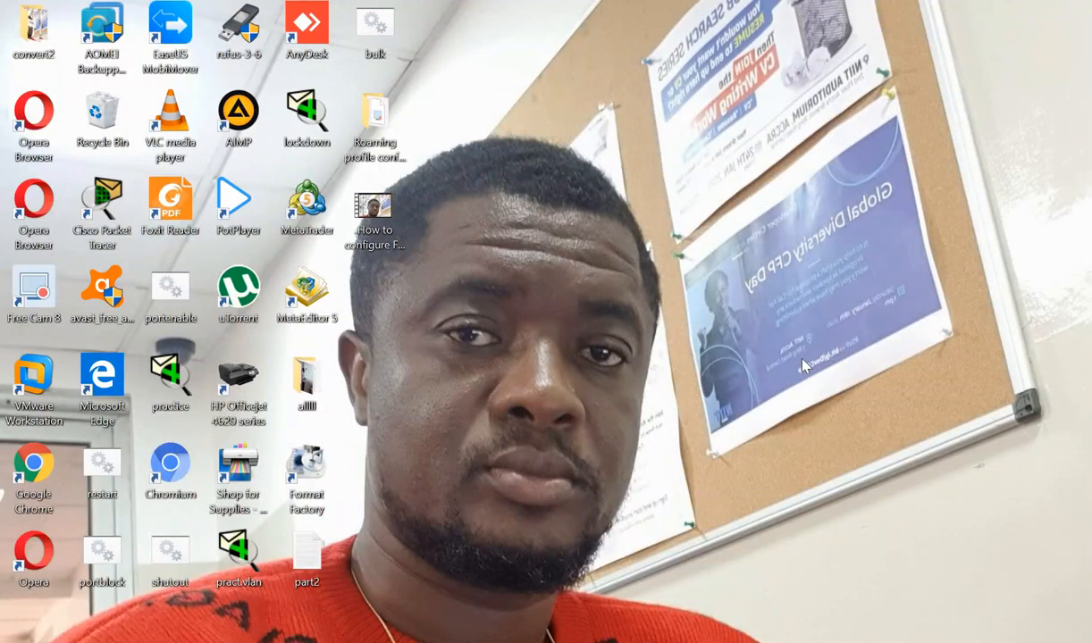